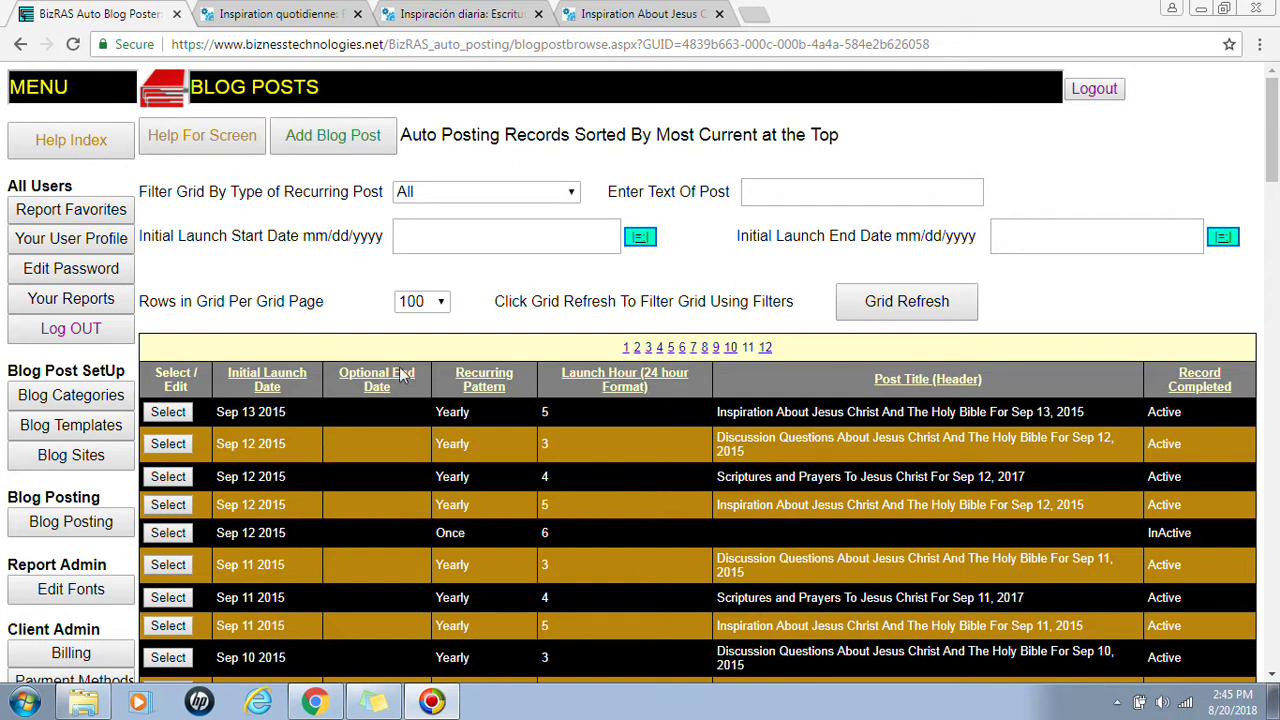
# Examine the year in the title of the August 16 inspiration post on the English, Spanish and French blog sites.
pyautogui.click(622, 14)
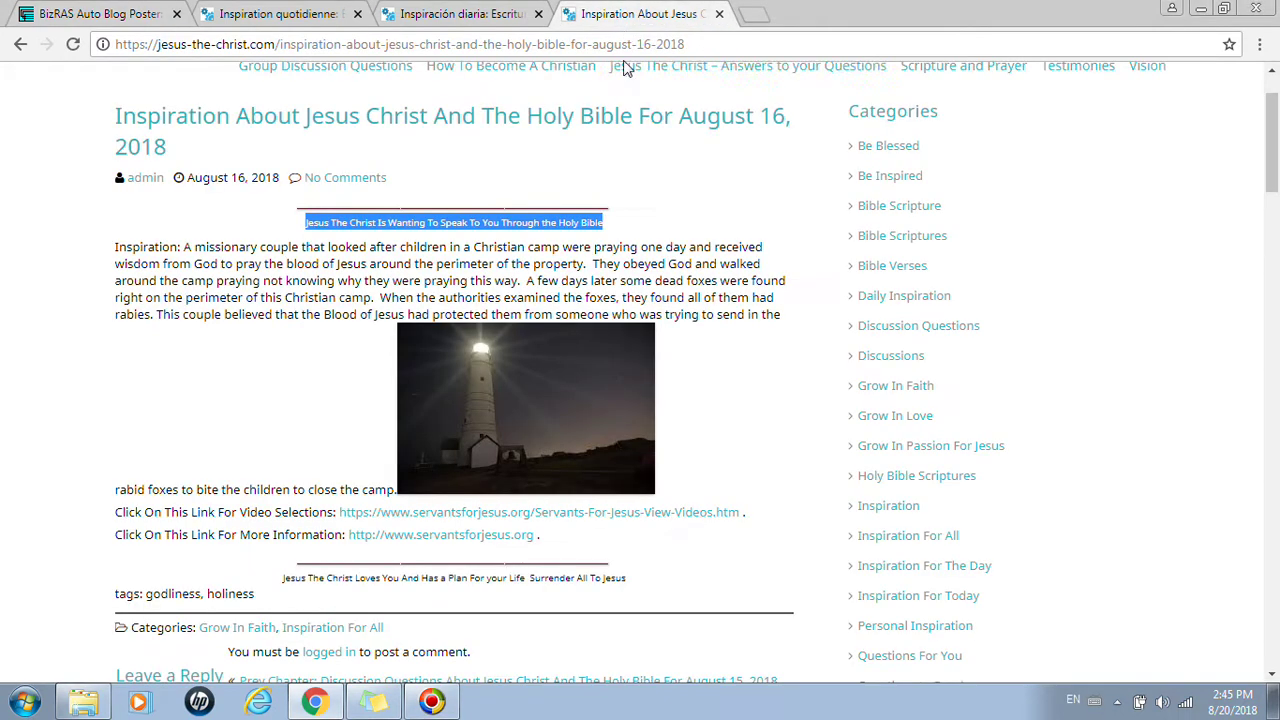
pyautogui.moveTo(175, 160); pyautogui.dragTo(118, 150)
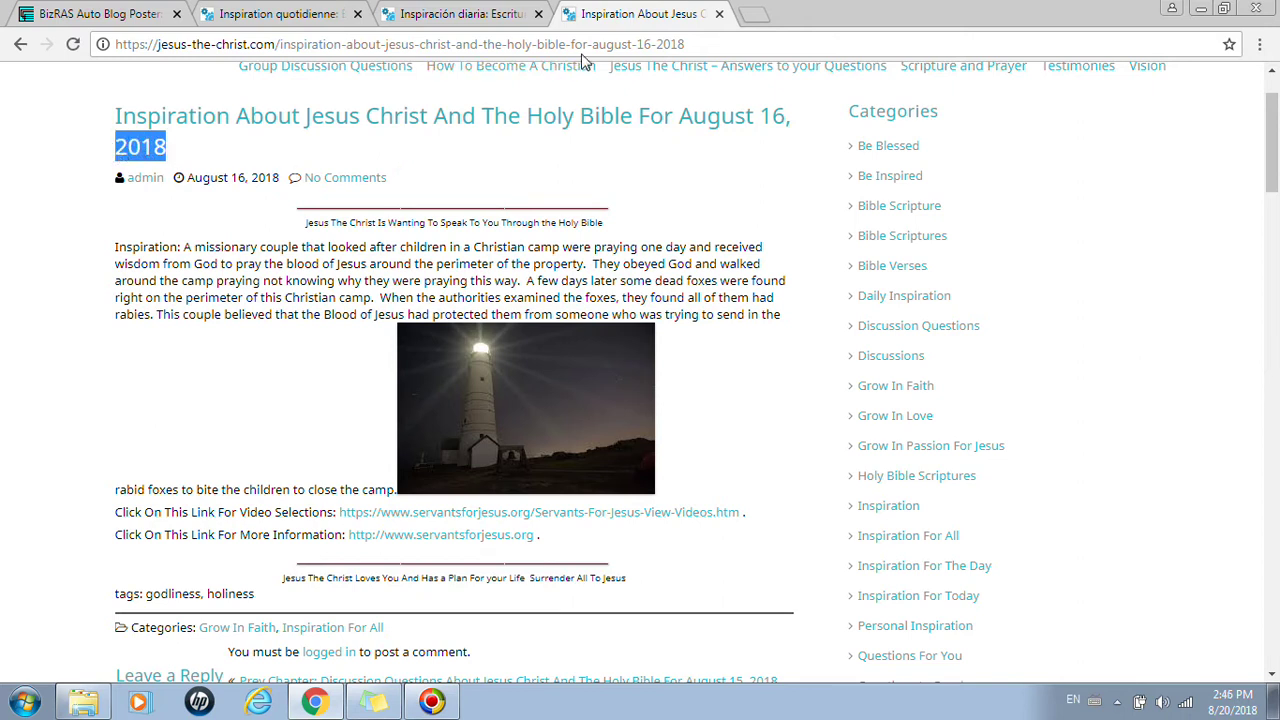
pyautogui.click(467, 22)
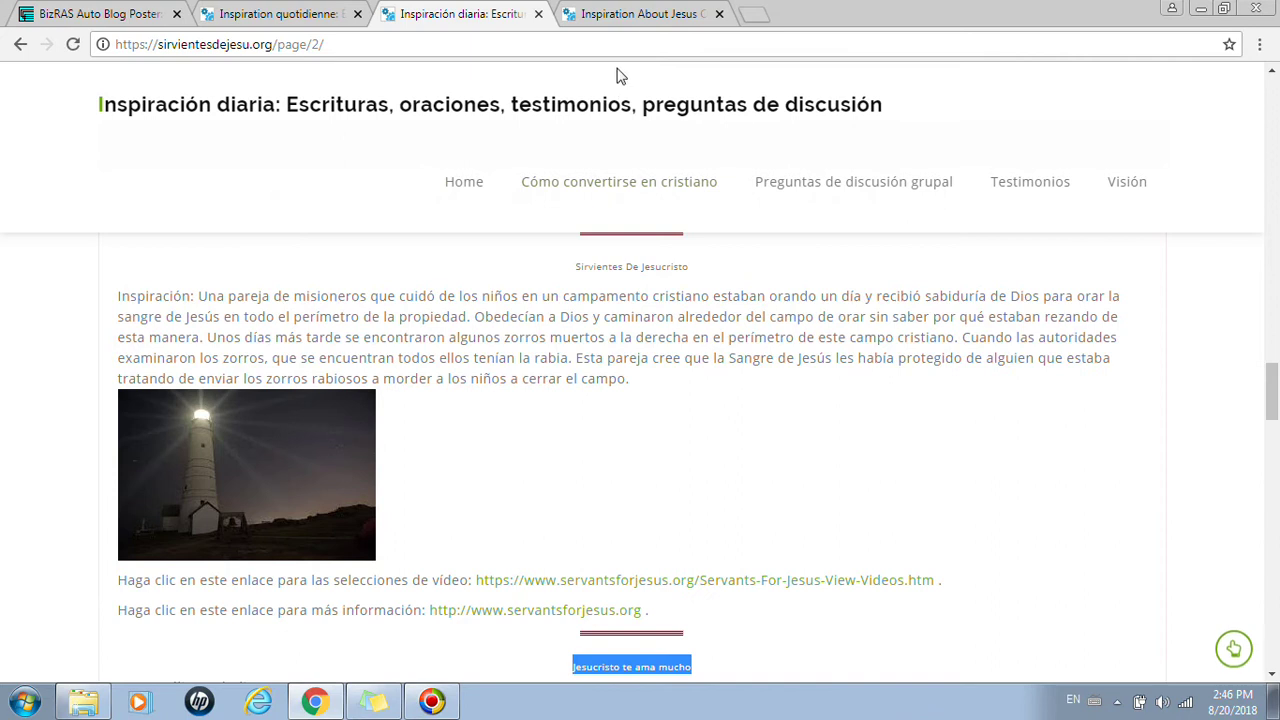
pyautogui.click(645, 16)
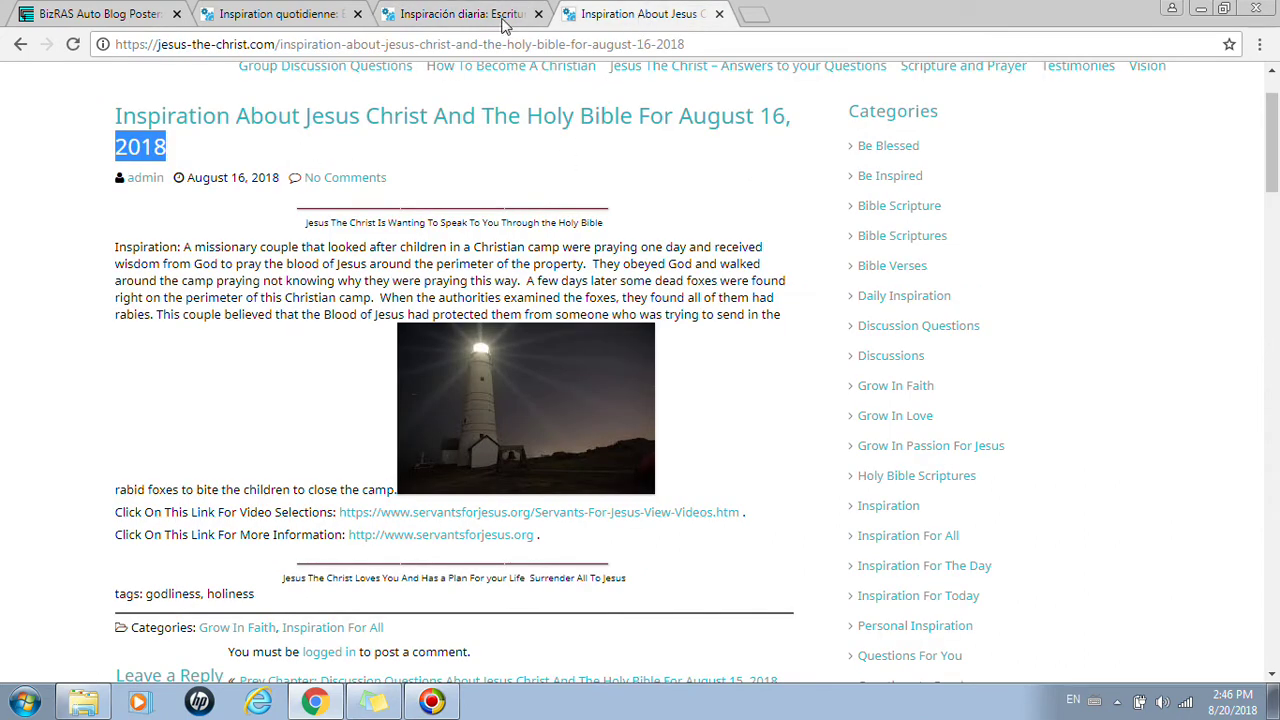
pyautogui.click(492, 17)
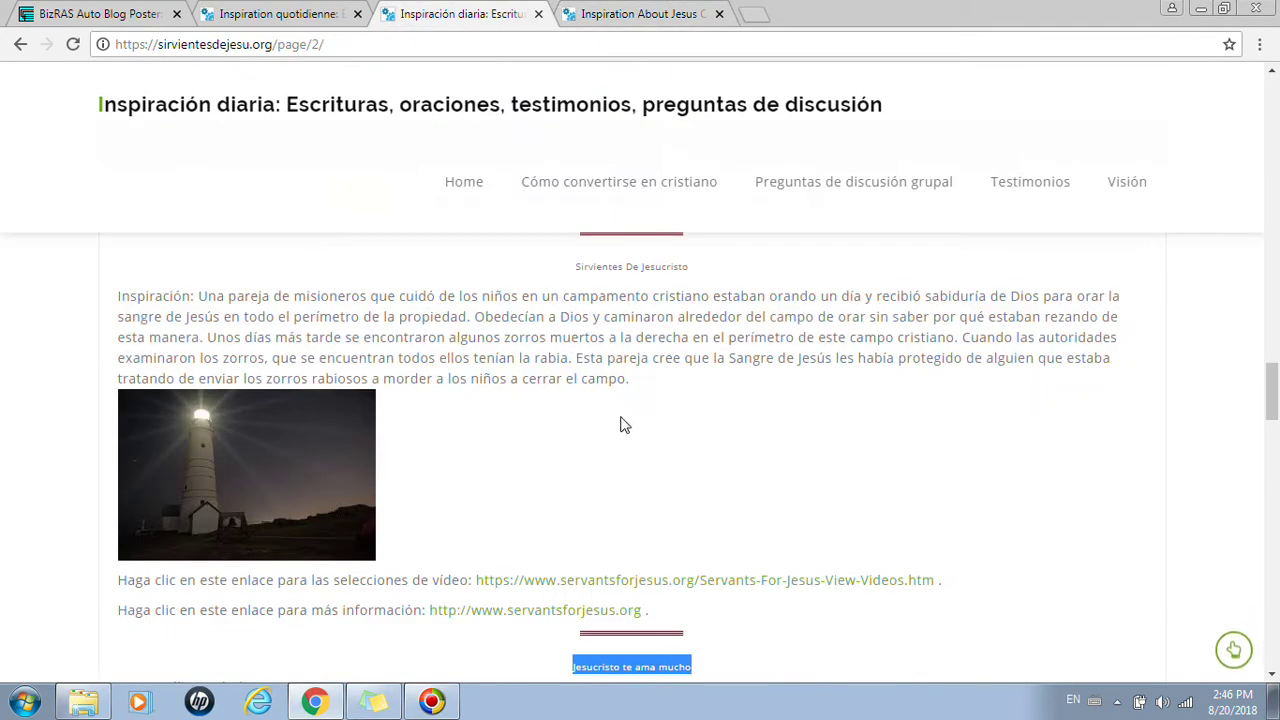
pyautogui.scroll(-1, 621, 424)
pyautogui.scroll(2, 618, 424)
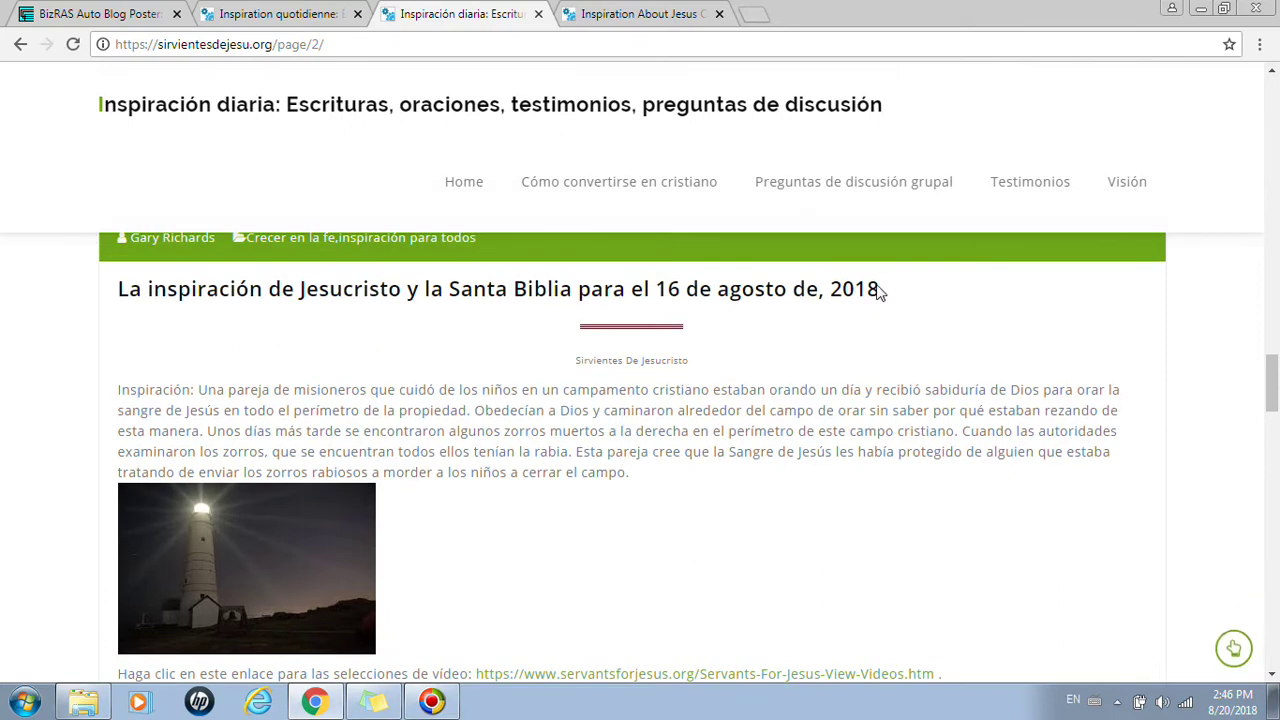
pyautogui.moveTo(876, 289); pyautogui.dragTo(828, 292)
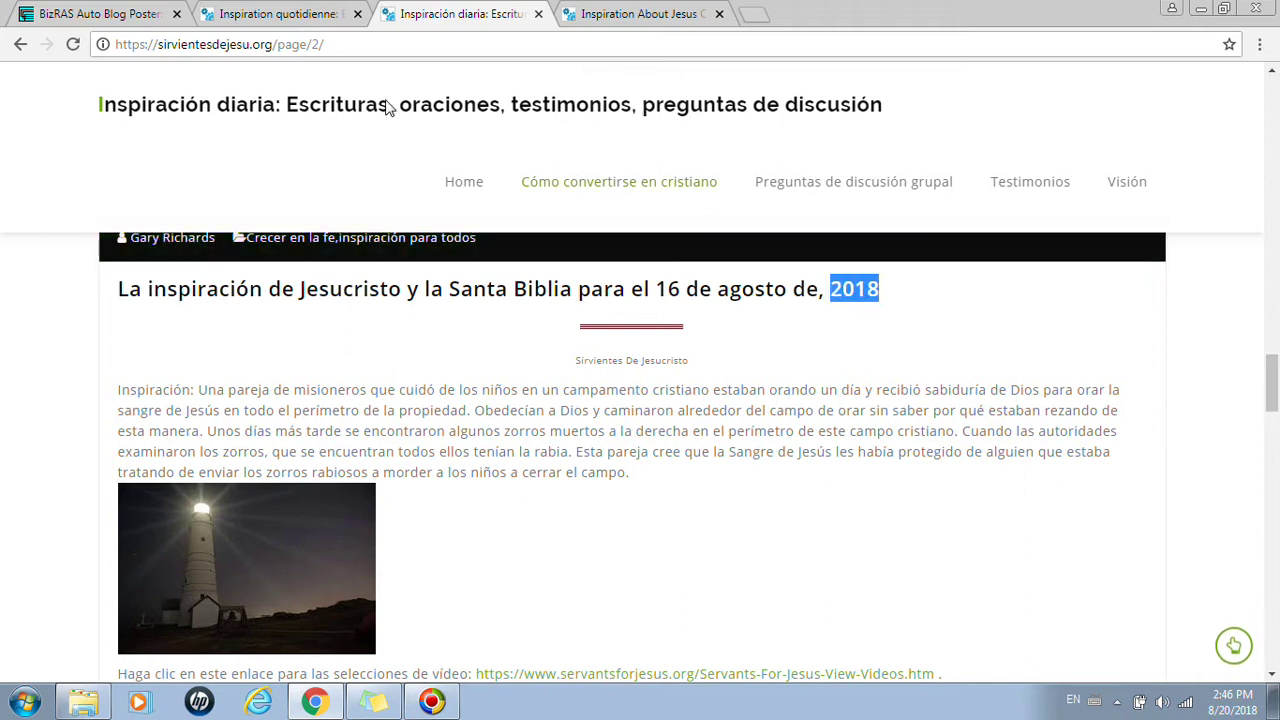
pyautogui.click(300, 15)
pyautogui.moveTo(350, 166); pyautogui.dragTo(250, 166)
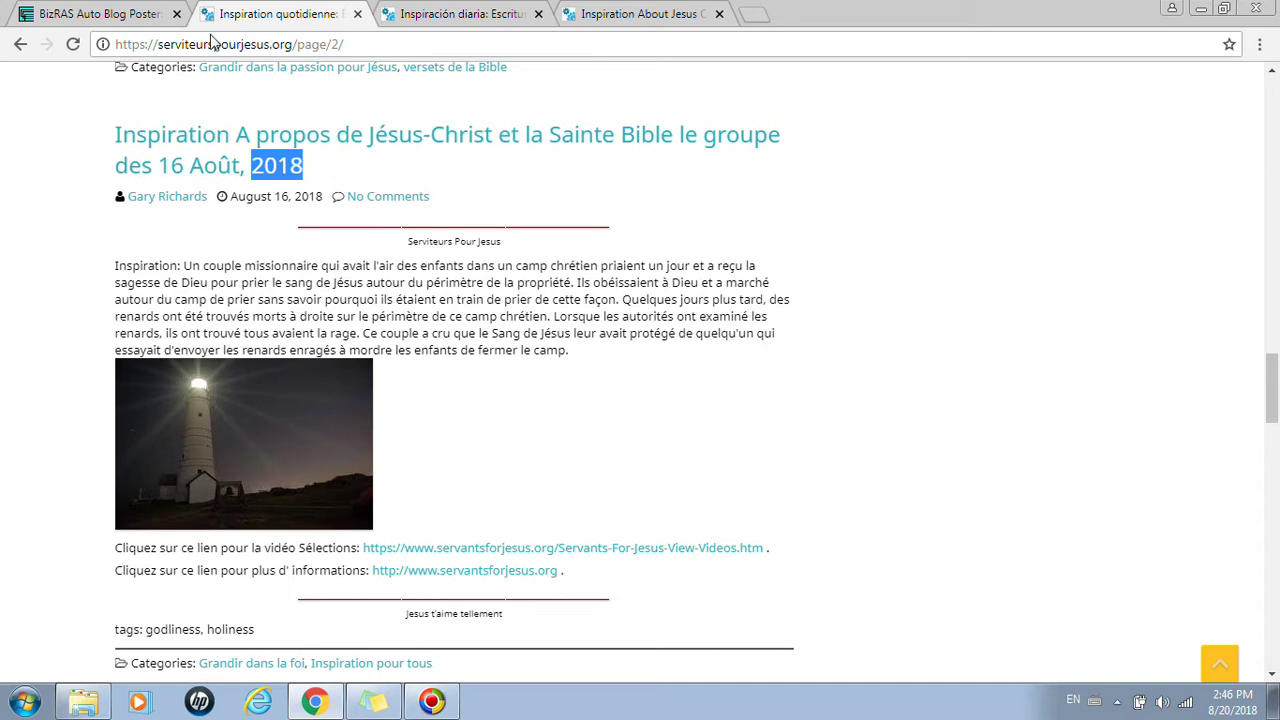
# Return to the BizRAS blog posts list and open the record "Inspiration About Jesus Christ And The Holy Bible For August 16, 2018".
pyautogui.click(133, 16)
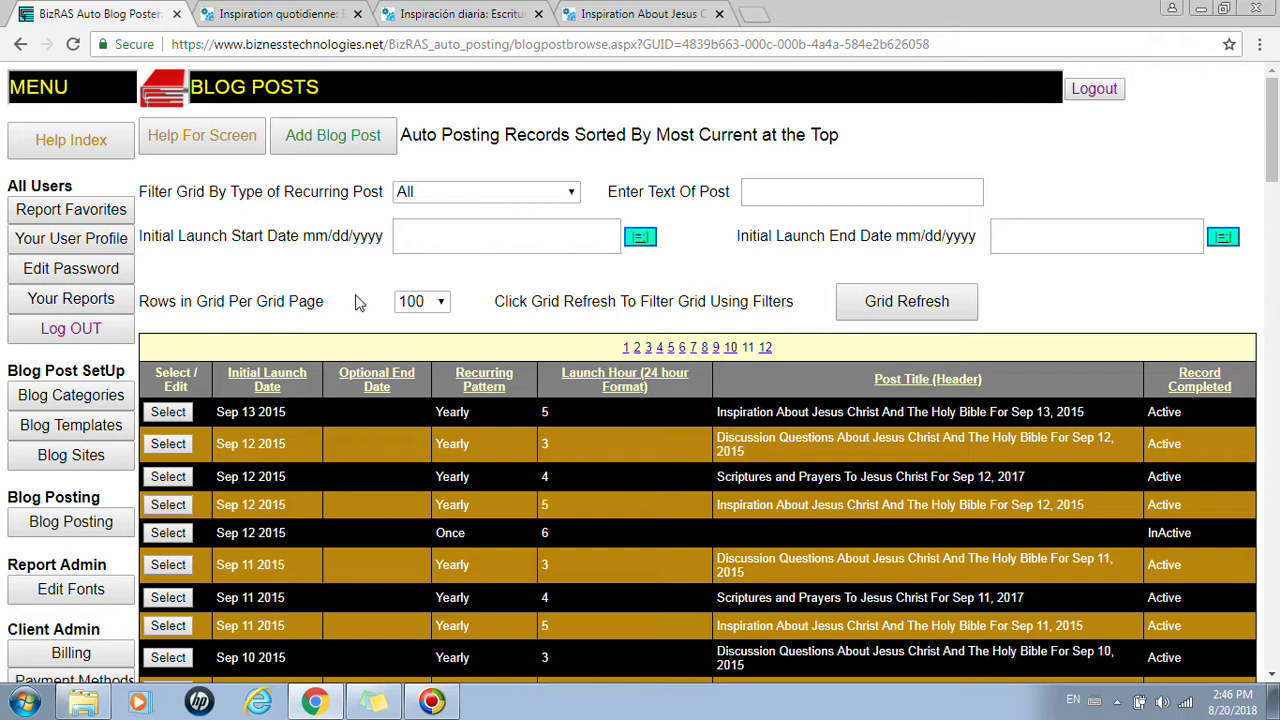
pyautogui.scroll(-18, 311, 369)
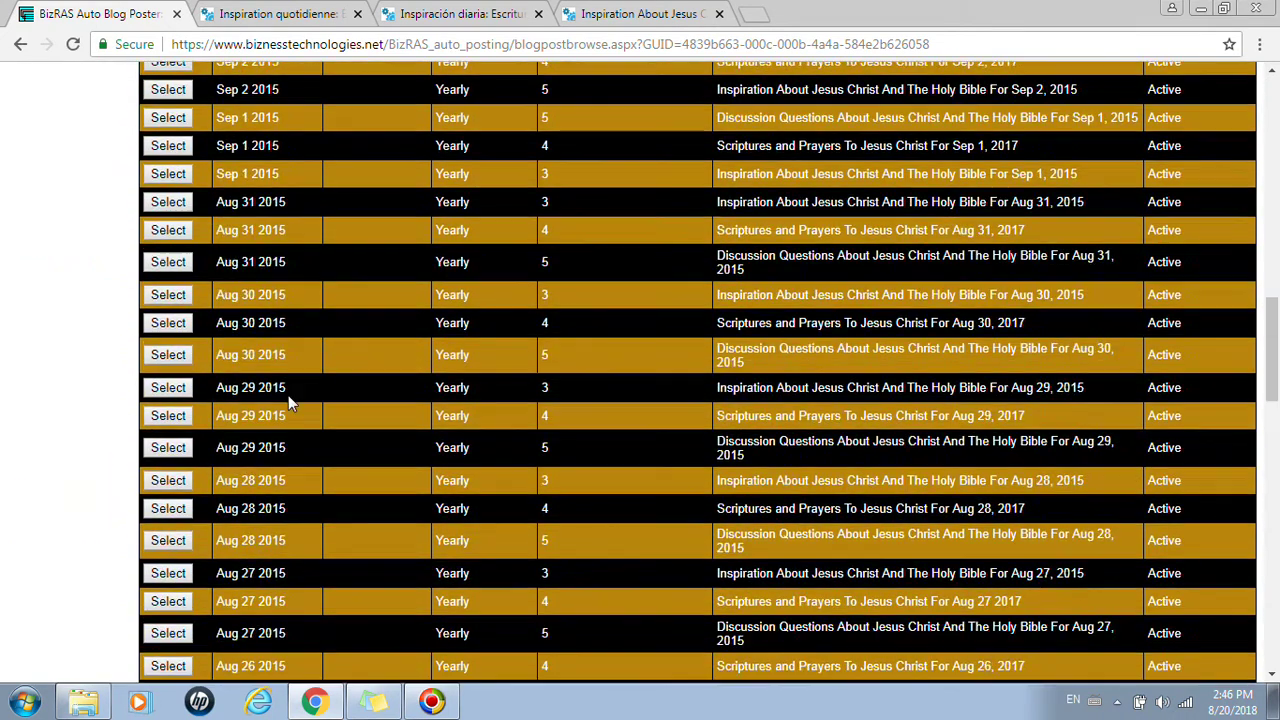
pyautogui.scroll(-7, 285, 401)
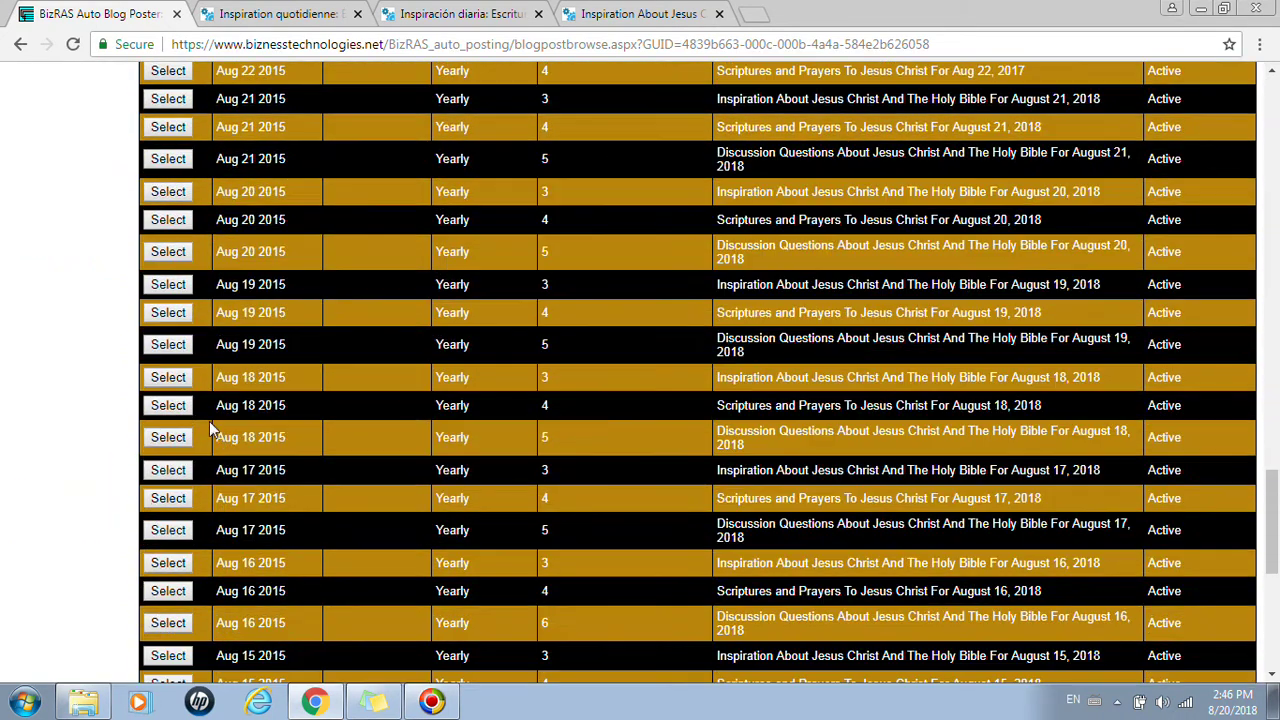
pyautogui.click(177, 564)
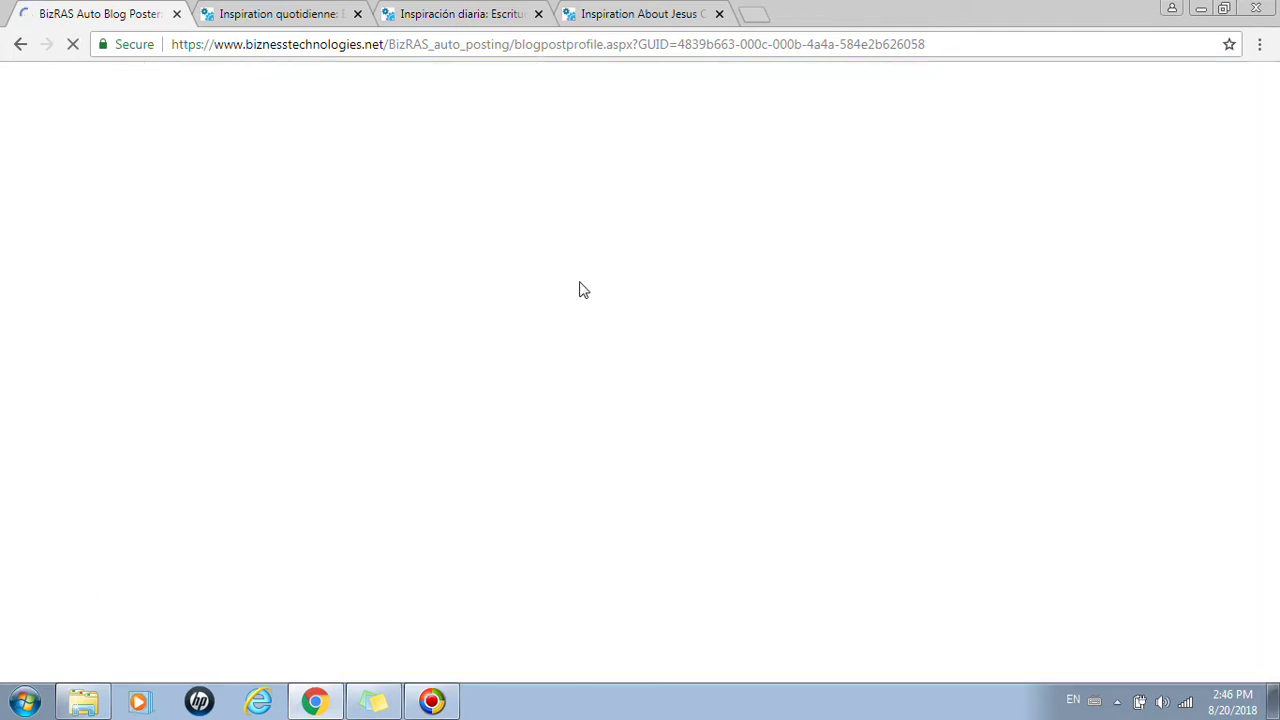
# Review the record's templates, target blog sites, categories and post body, and highlight the year in its title.
pyautogui.scroll(-1, 625, 287)
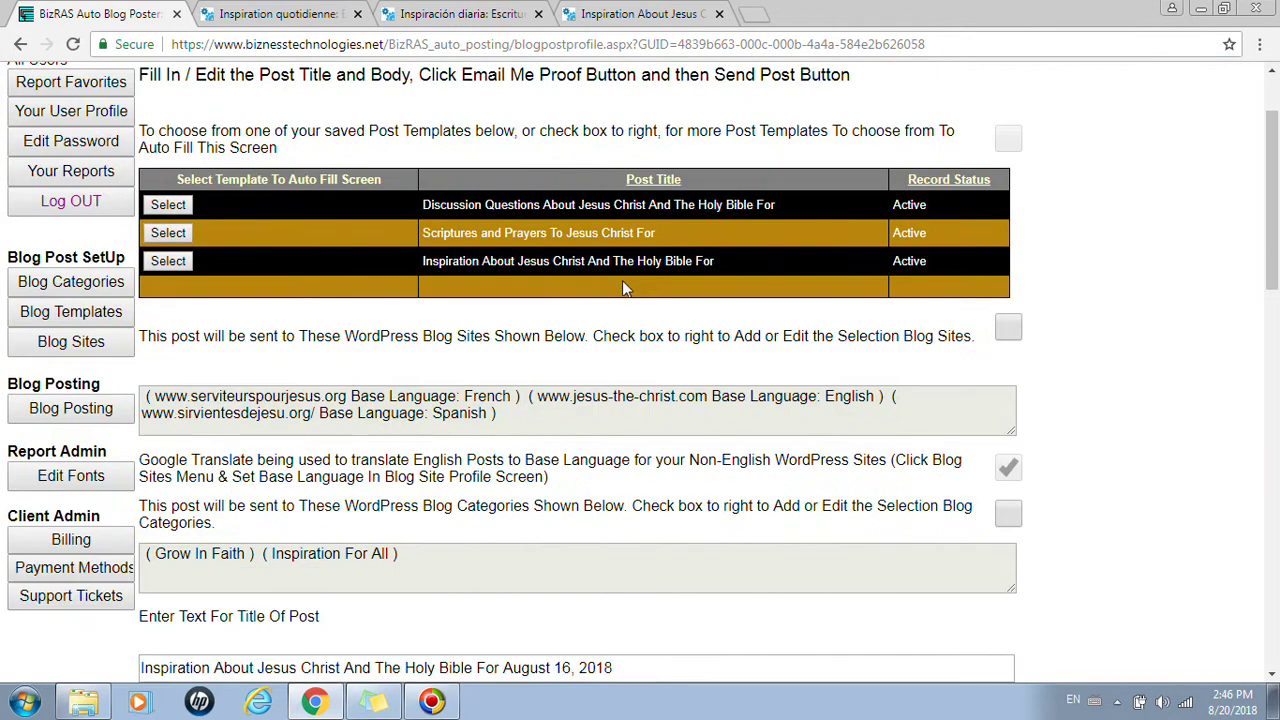
pyautogui.scroll(-5, 645, 382)
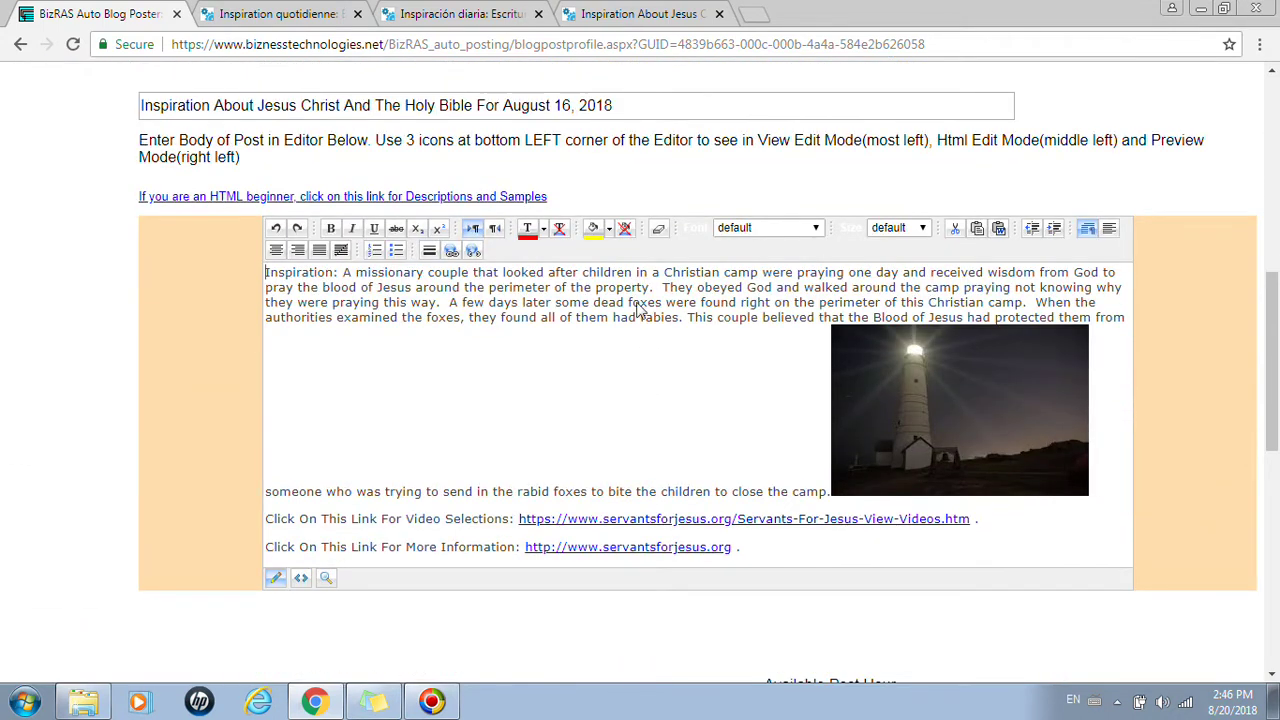
pyautogui.moveTo(628, 108); pyautogui.dragTo(580, 107)
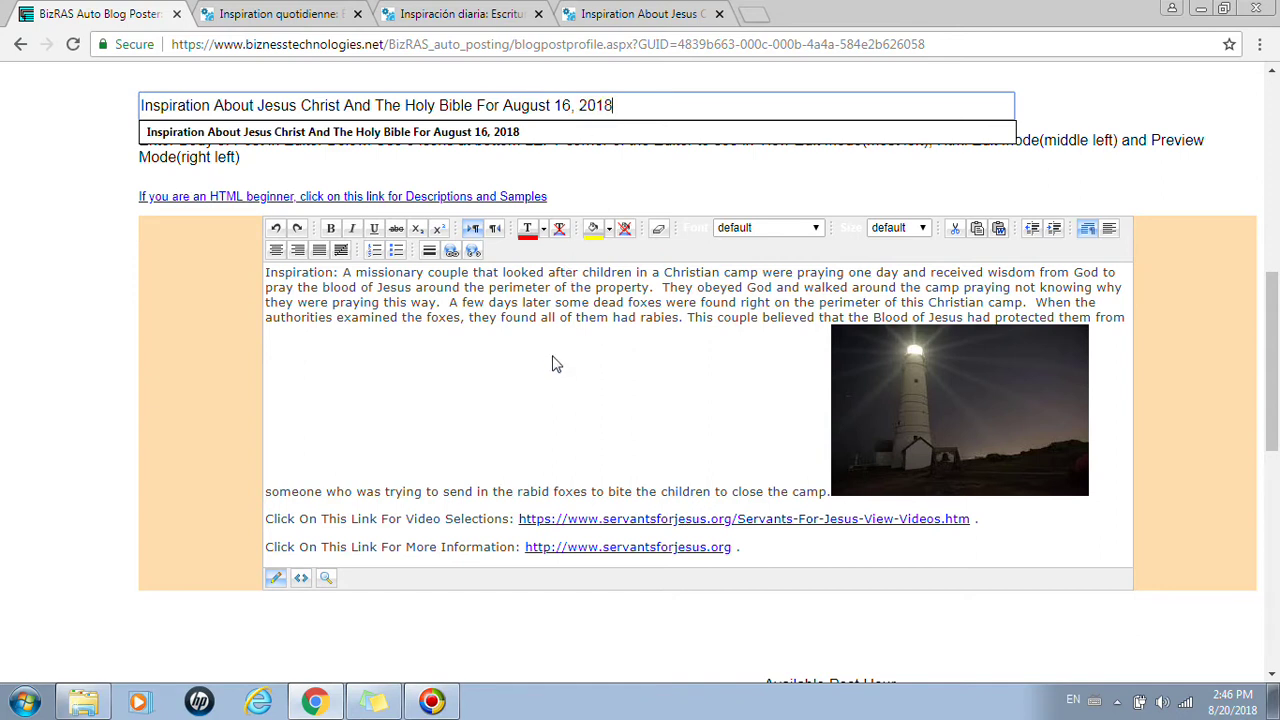
pyautogui.moveTo(616, 110); pyautogui.dragTo(580, 107)
pyautogui.click(648, 114)
pyautogui.scroll(-1, 563, 305)
pyautogui.scroll(-1, 563, 305)
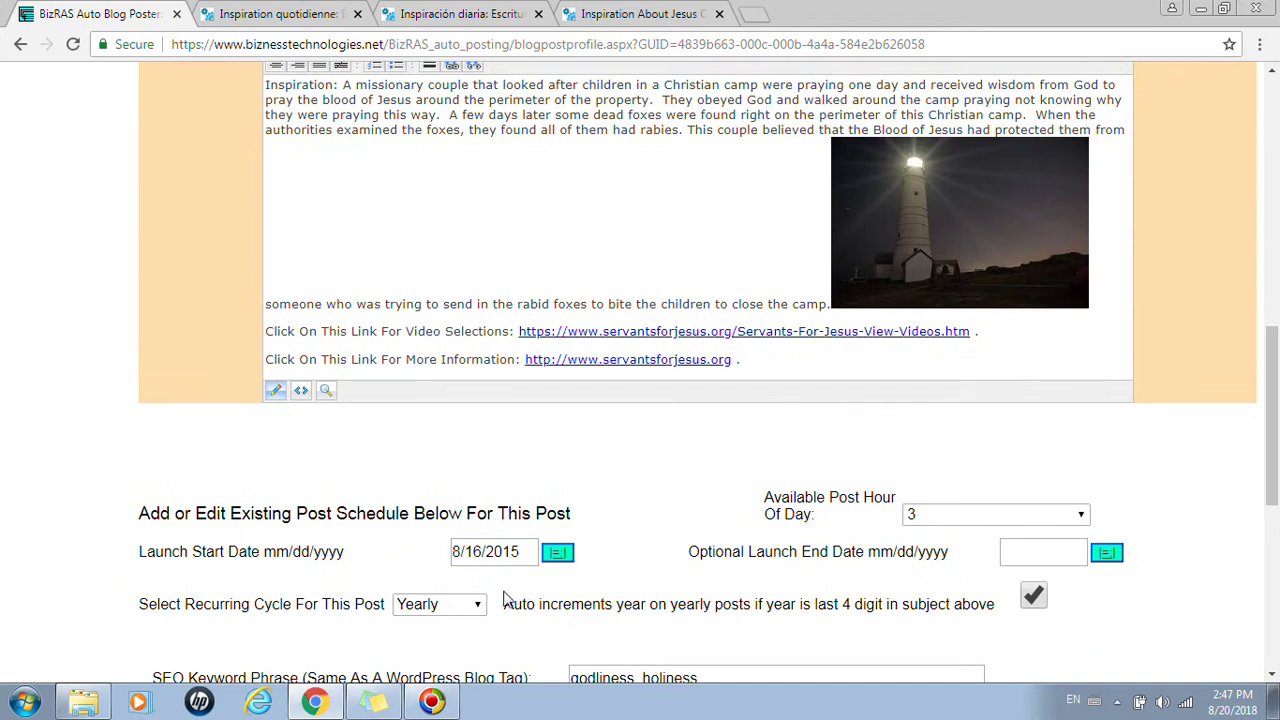
# Check the recurring cycle options, keeping Yearly, then compare the auto-increment setting and launch start date with the date in the post title.
pyautogui.click(478, 606)
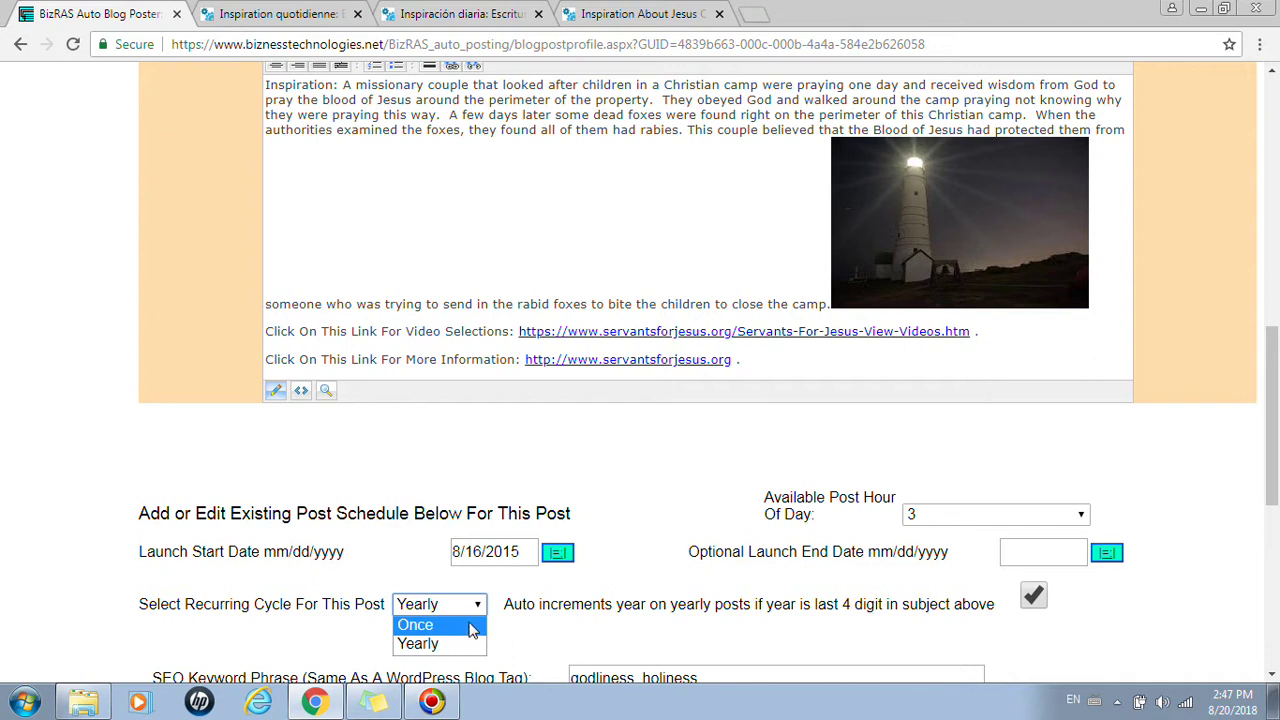
pyautogui.click(450, 643)
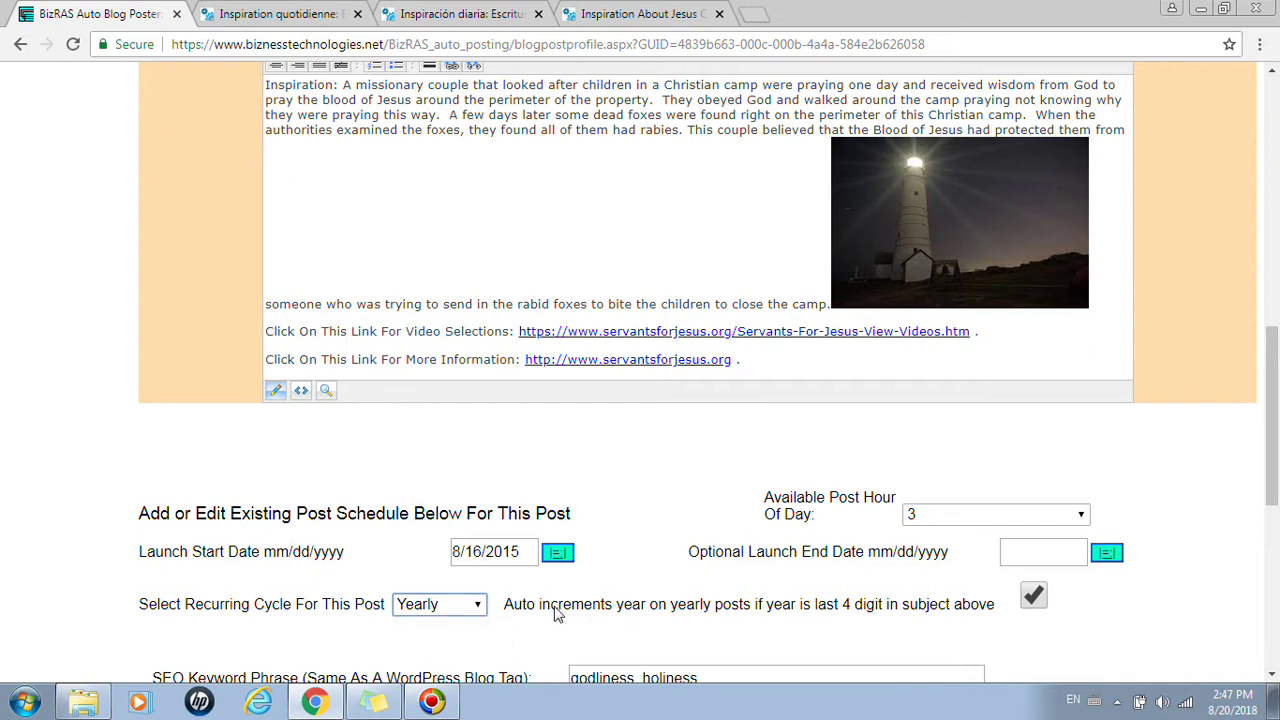
pyautogui.moveTo(522, 612); pyautogui.dragTo(994, 612)
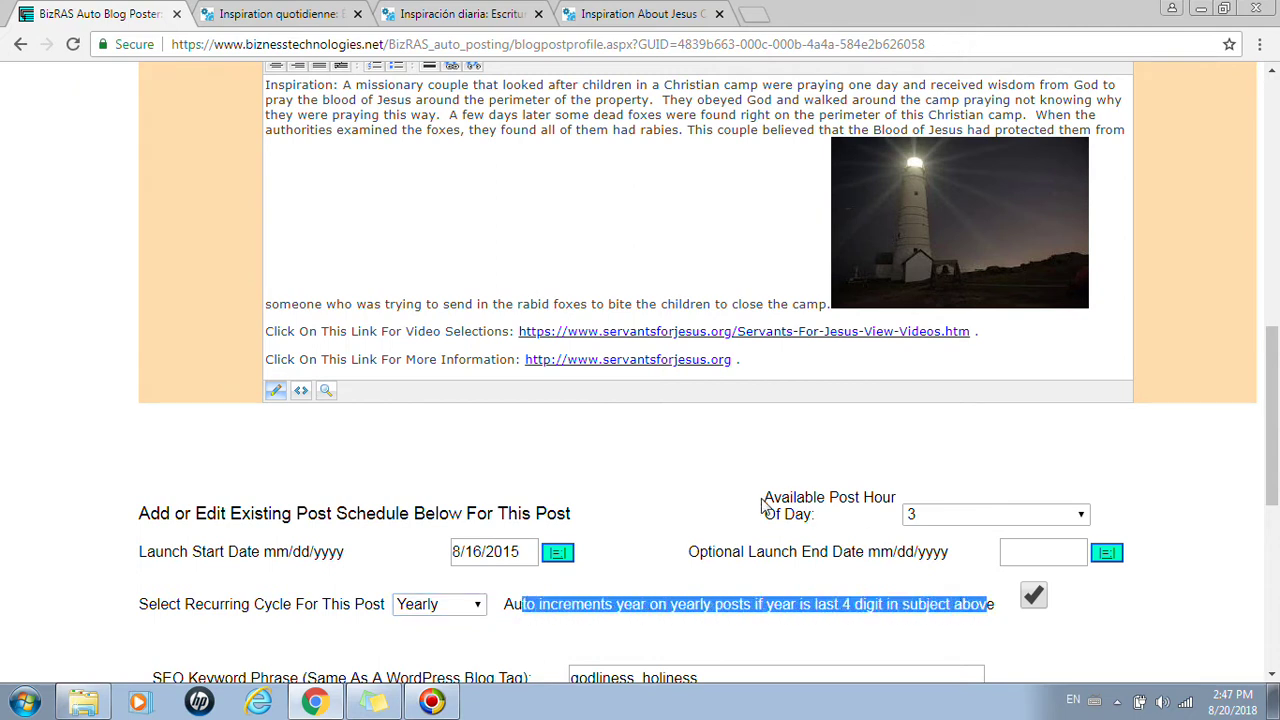
pyautogui.click(510, 551)
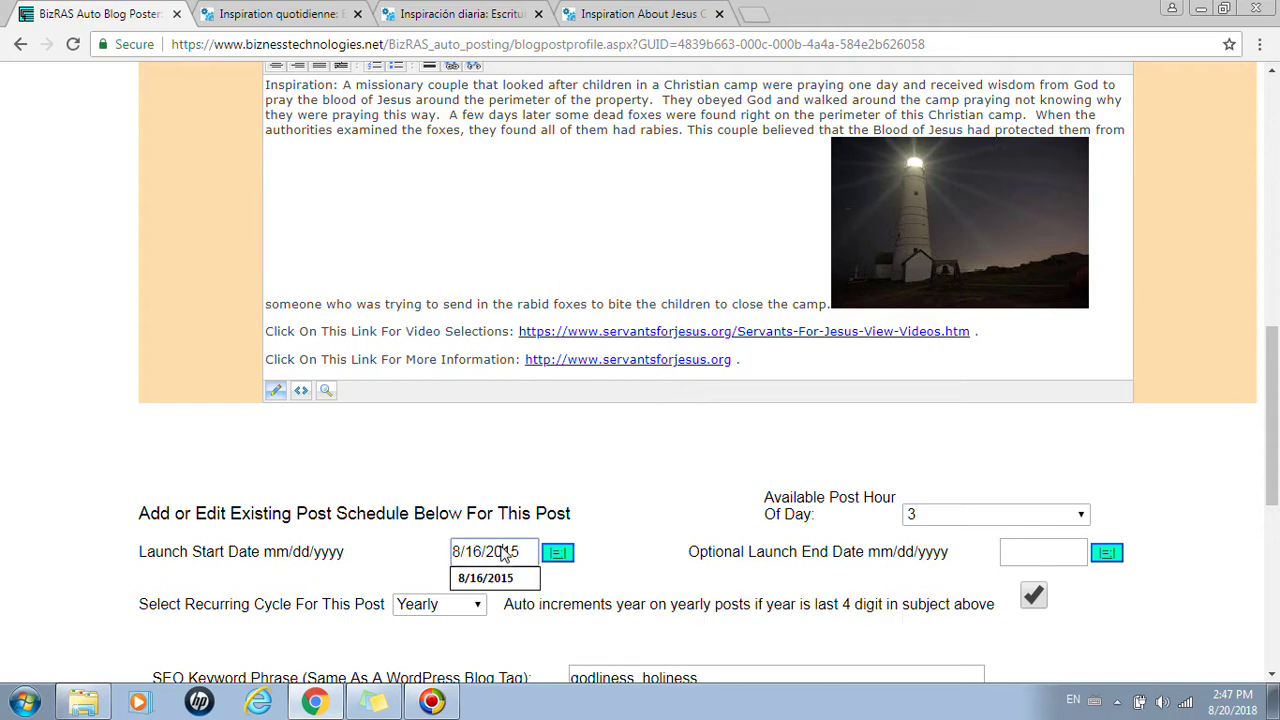
pyautogui.scroll(5, 607, 453)
pyautogui.moveTo(611, 386); pyautogui.dragTo(503, 390)
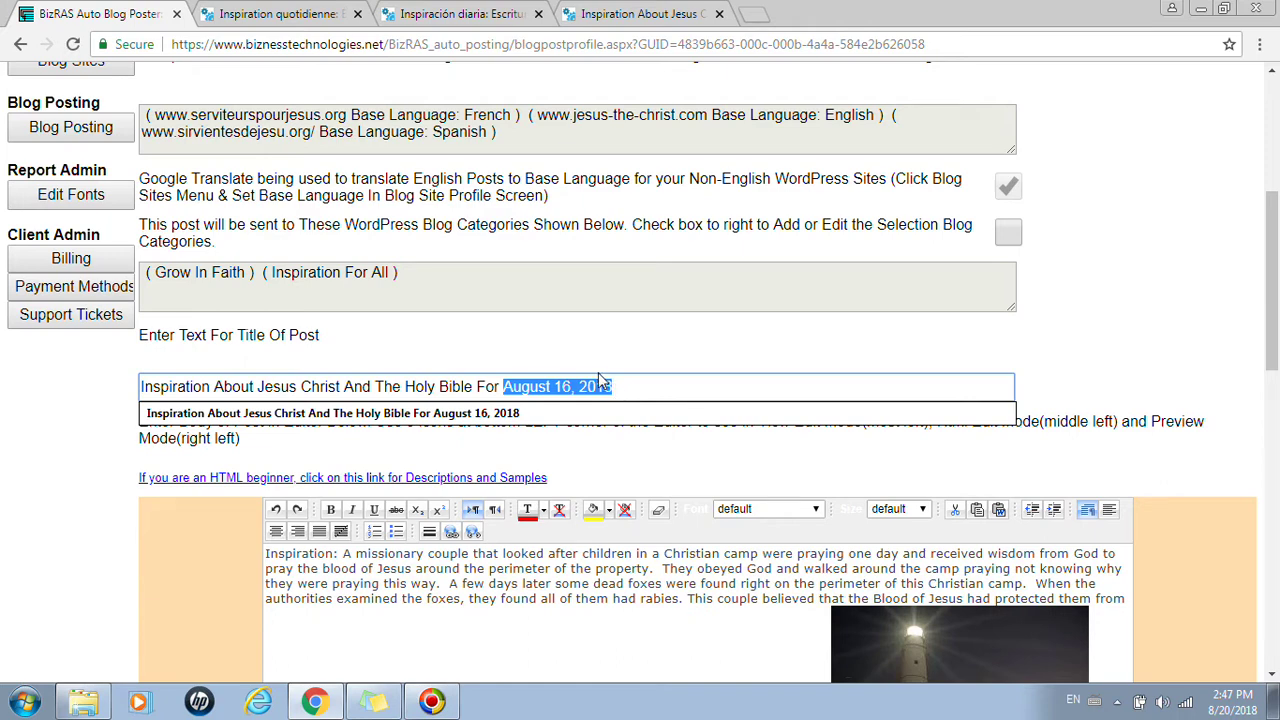
pyautogui.click(643, 386)
pyautogui.scroll(-5, 603, 491)
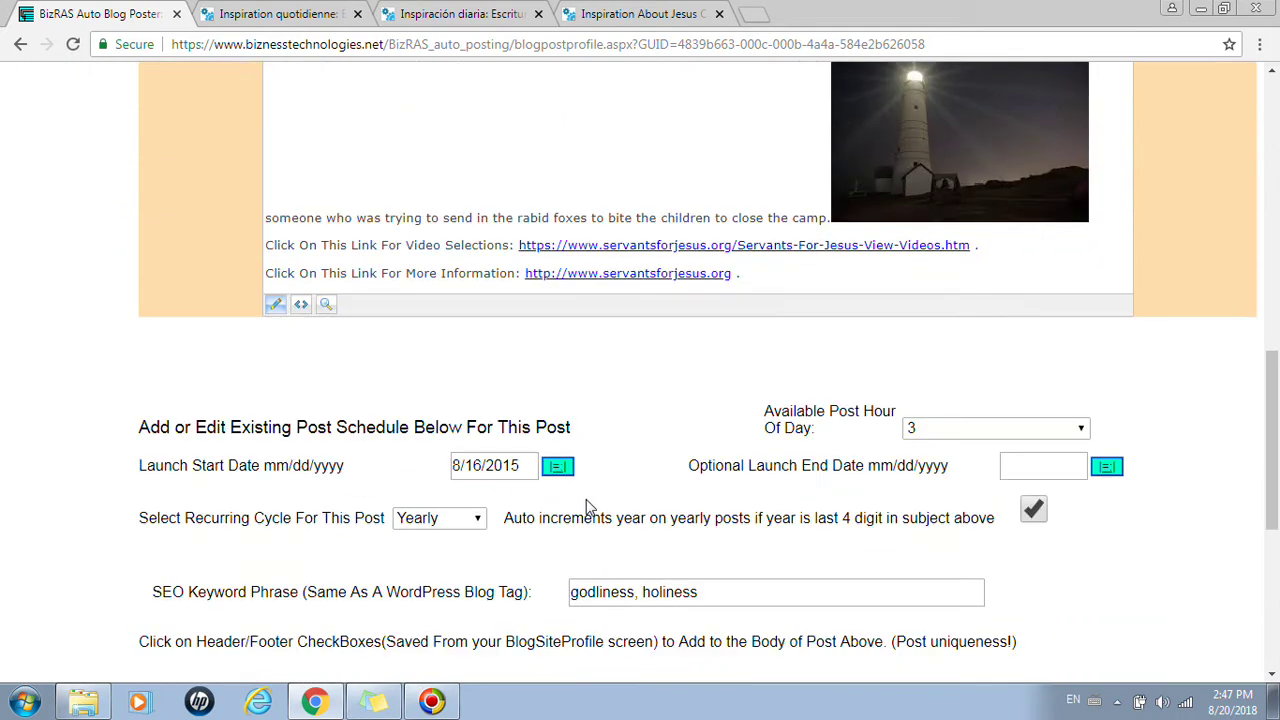
# Examine the SEO keyword phrase and the options that add a header and footer for each selected site.
pyautogui.scroll(-2, 590, 530)
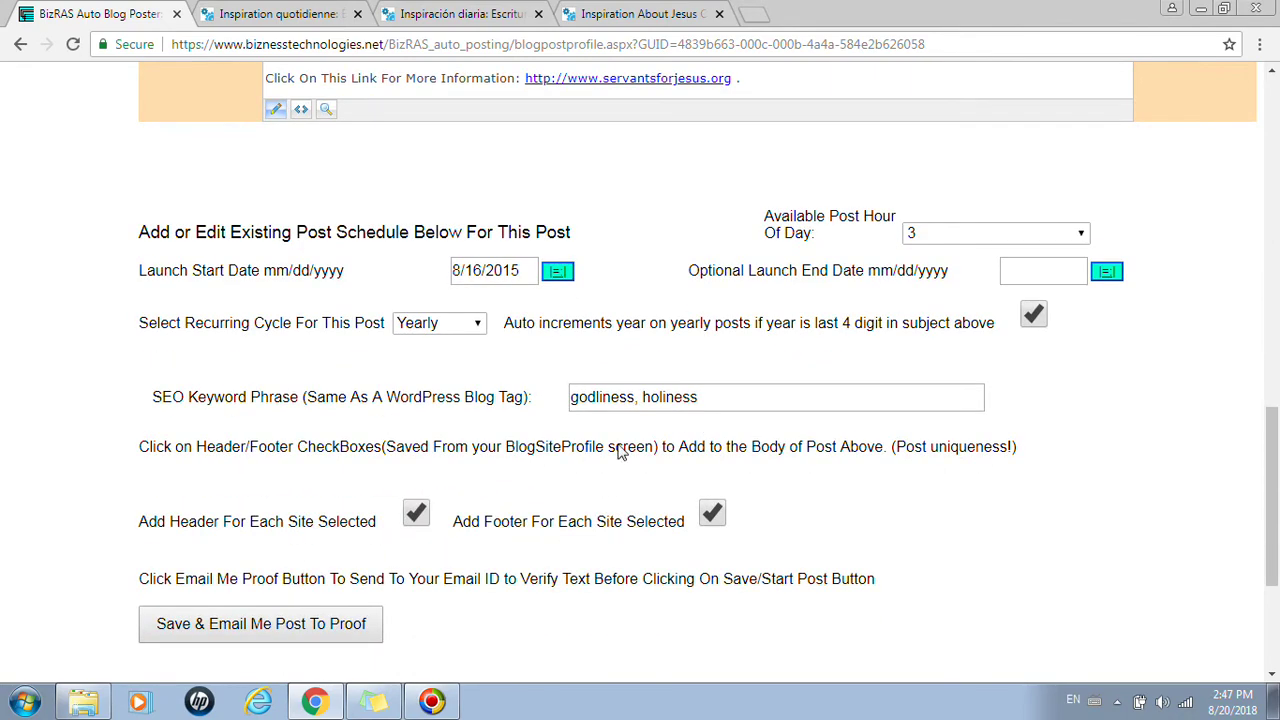
pyautogui.scroll(-3, 580, 435)
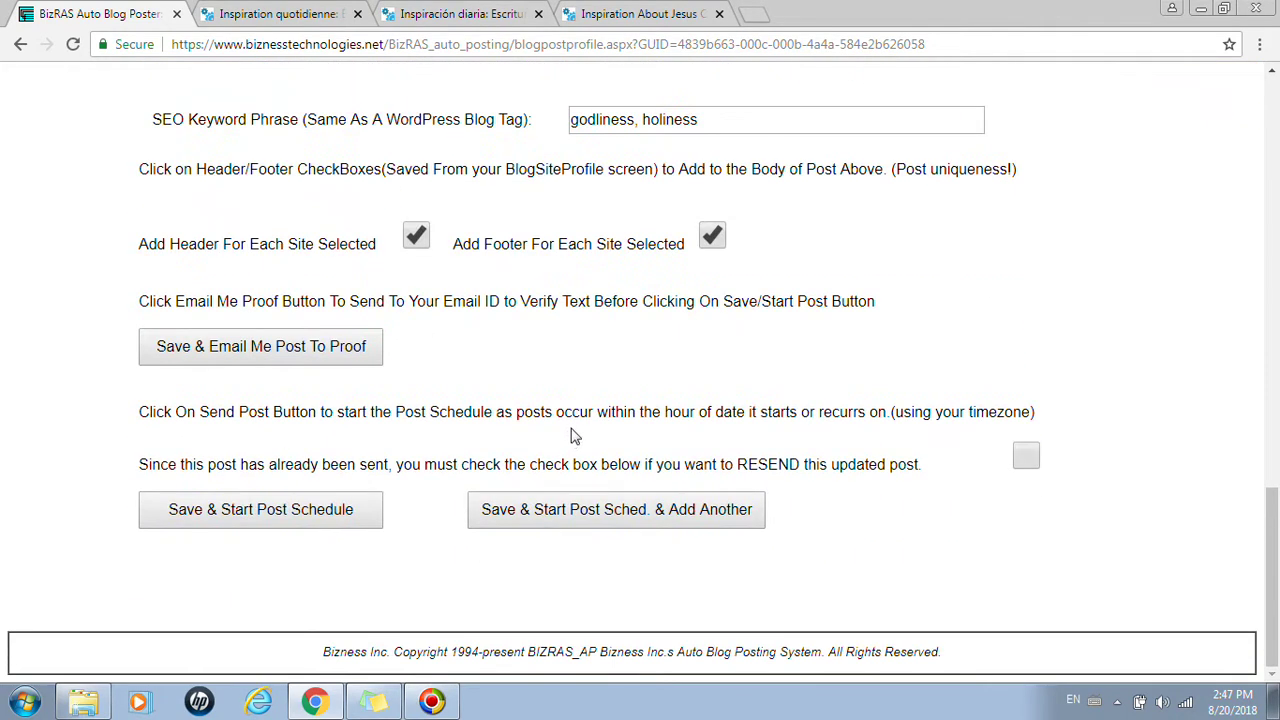
pyautogui.moveTo(380, 251); pyautogui.dragTo(149, 247)
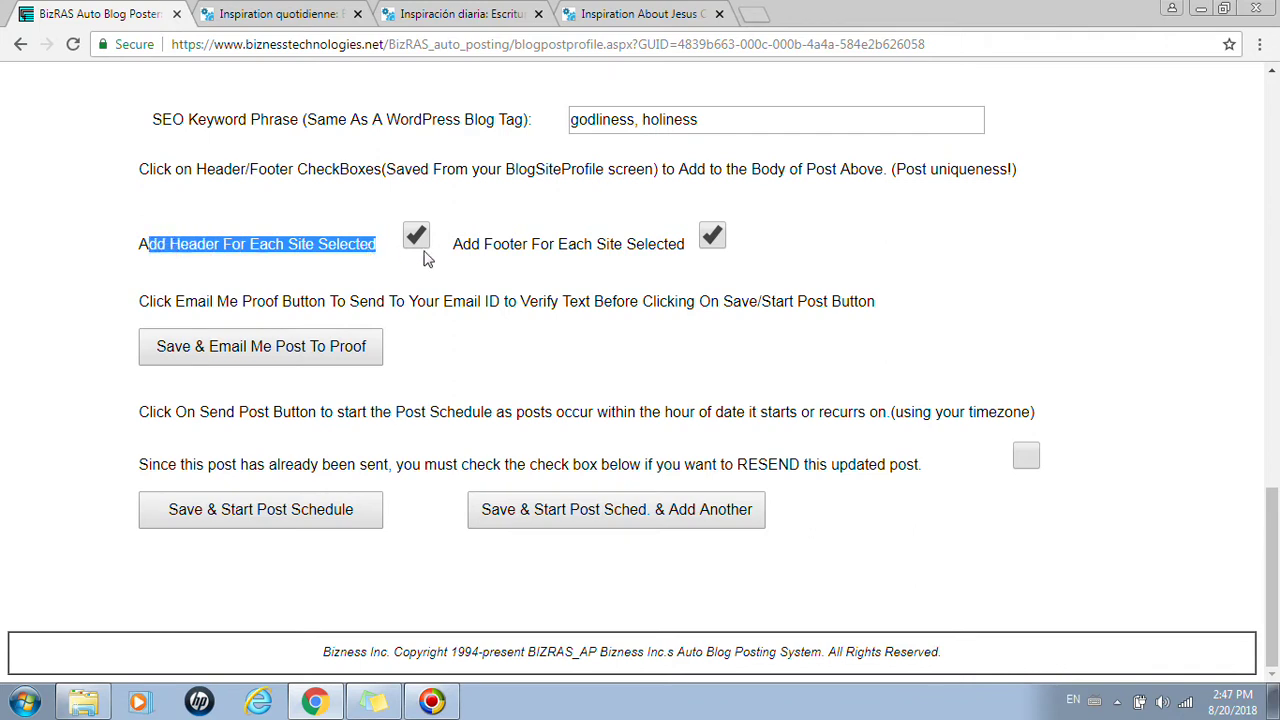
pyautogui.moveTo(680, 249); pyautogui.dragTo(493, 254)
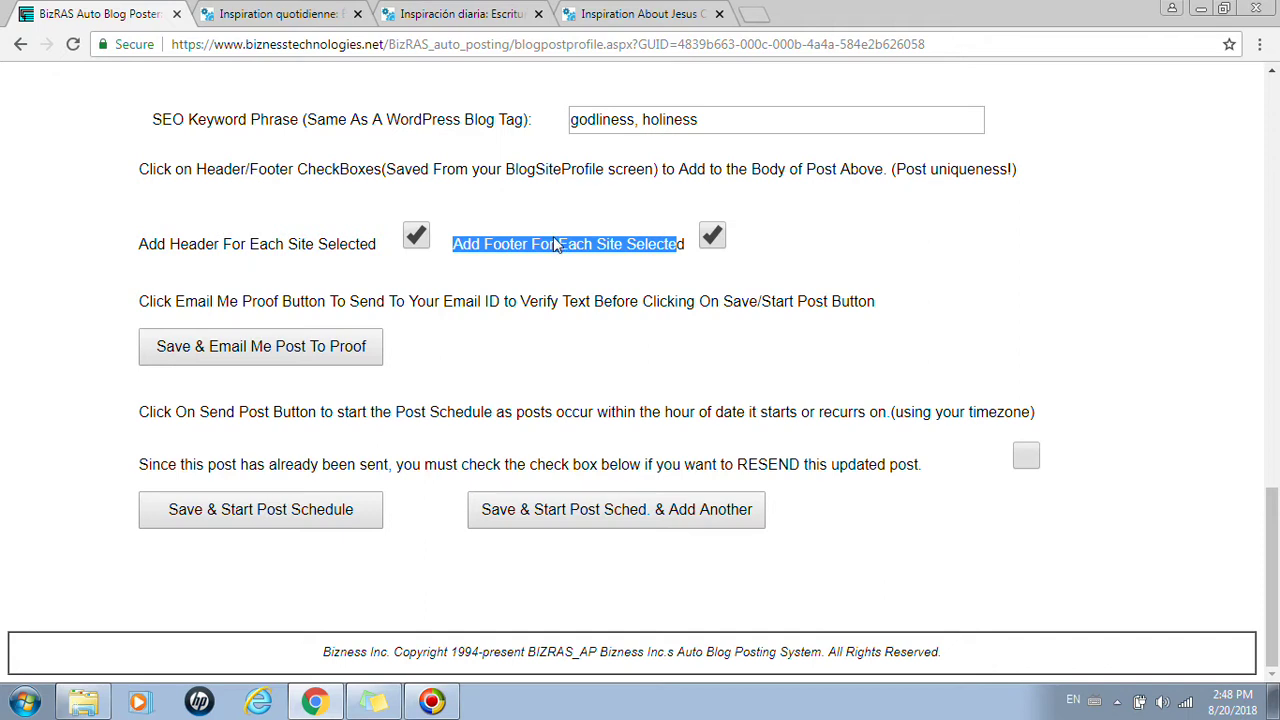
# Leave the August 16 record for the blog posts list and start a new blog post.
pyautogui.scroll(2, 557, 245)
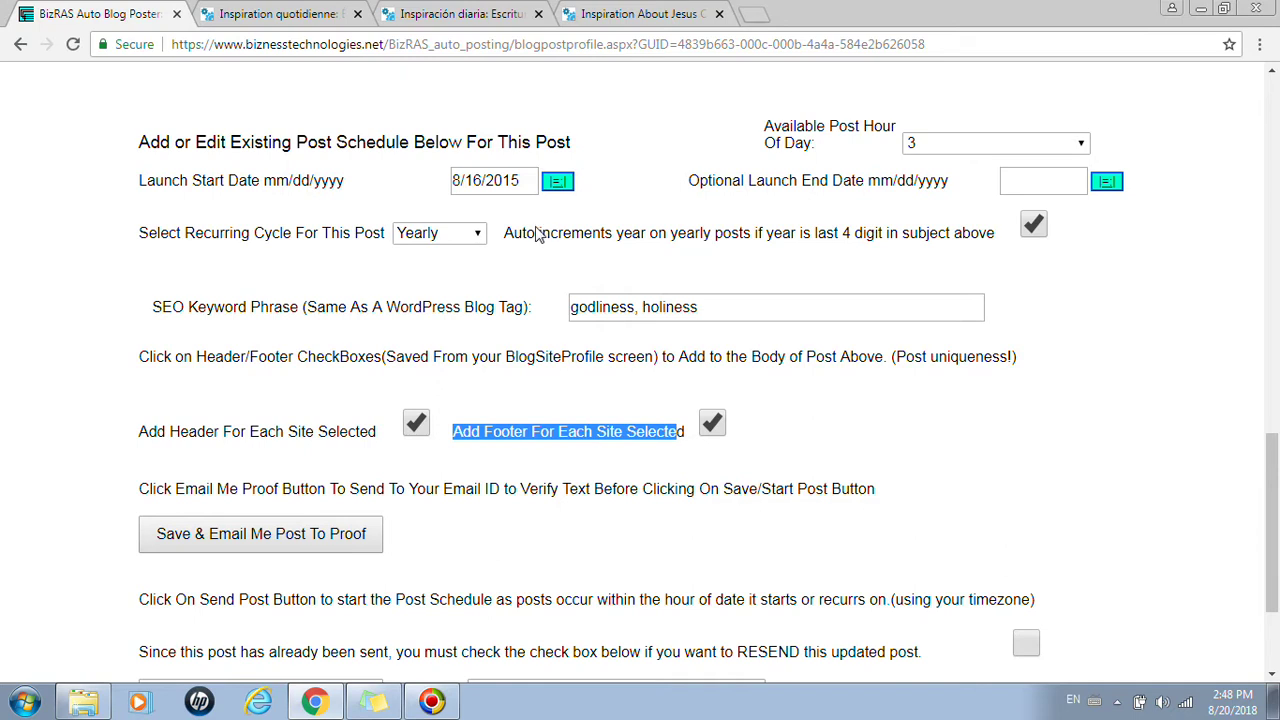
pyautogui.scroll(8, 530, 234)
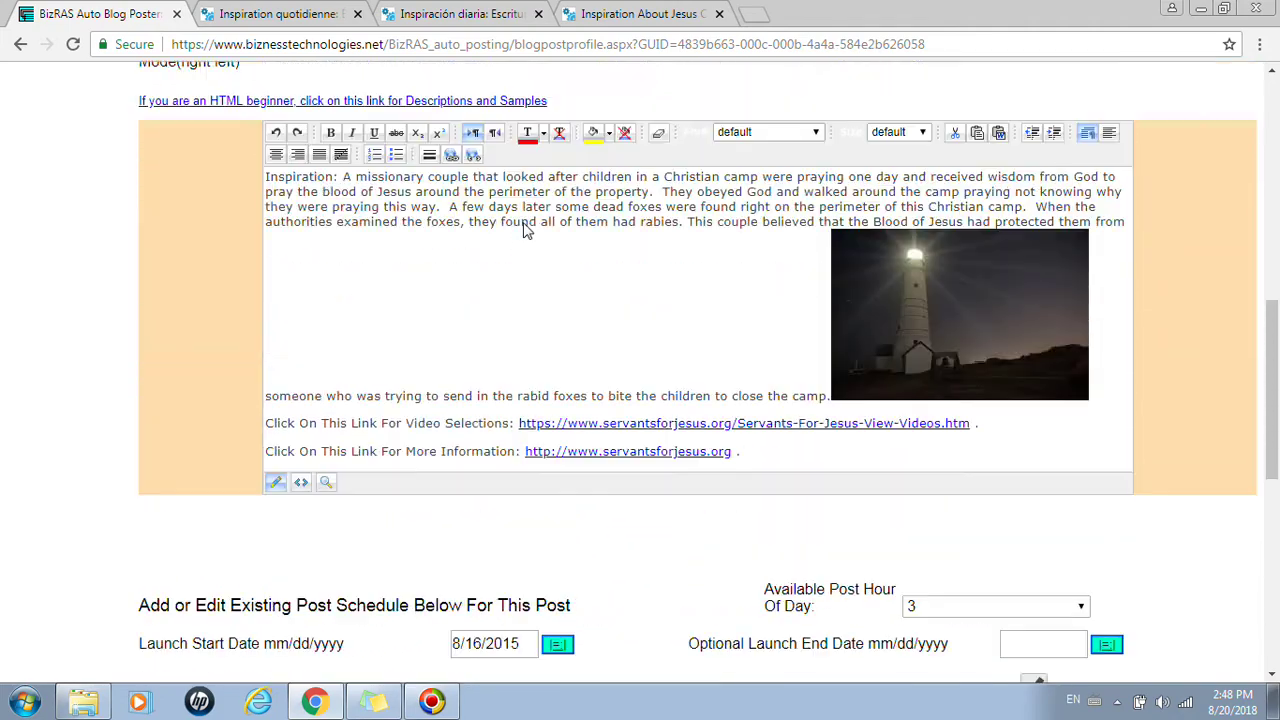
pyautogui.scroll(3, 527, 231)
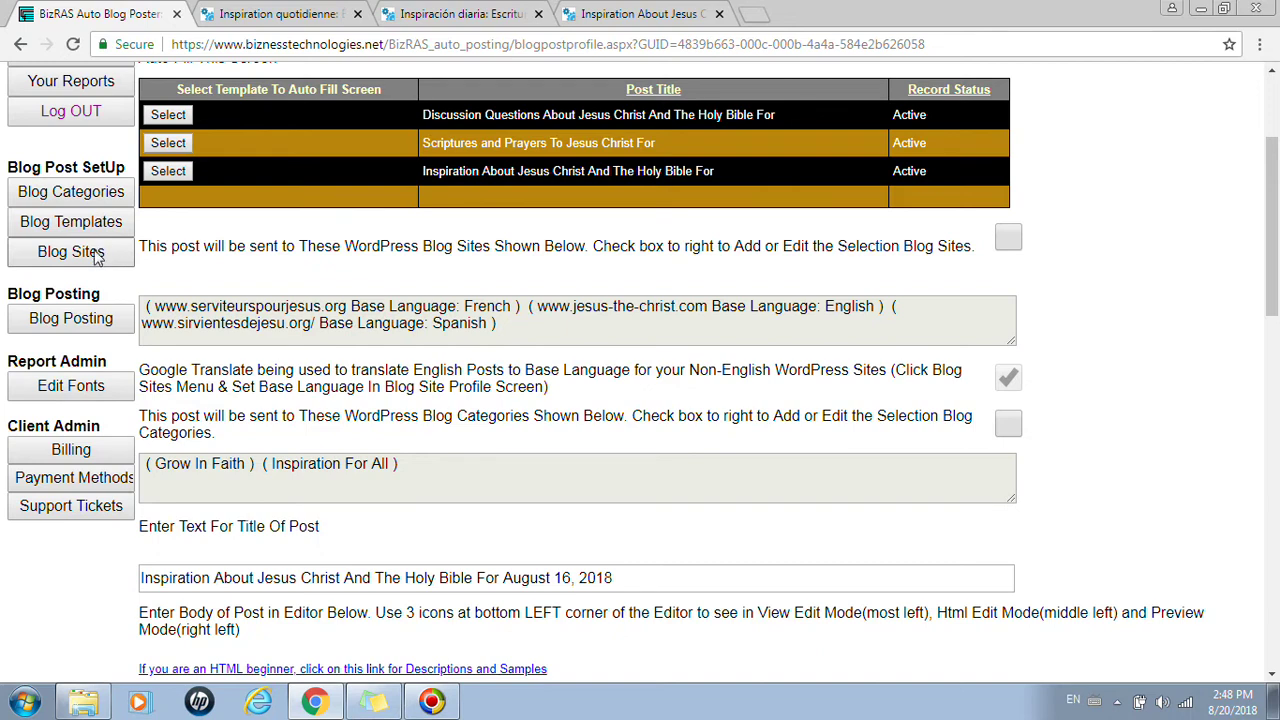
pyautogui.scroll(3, 252, 330)
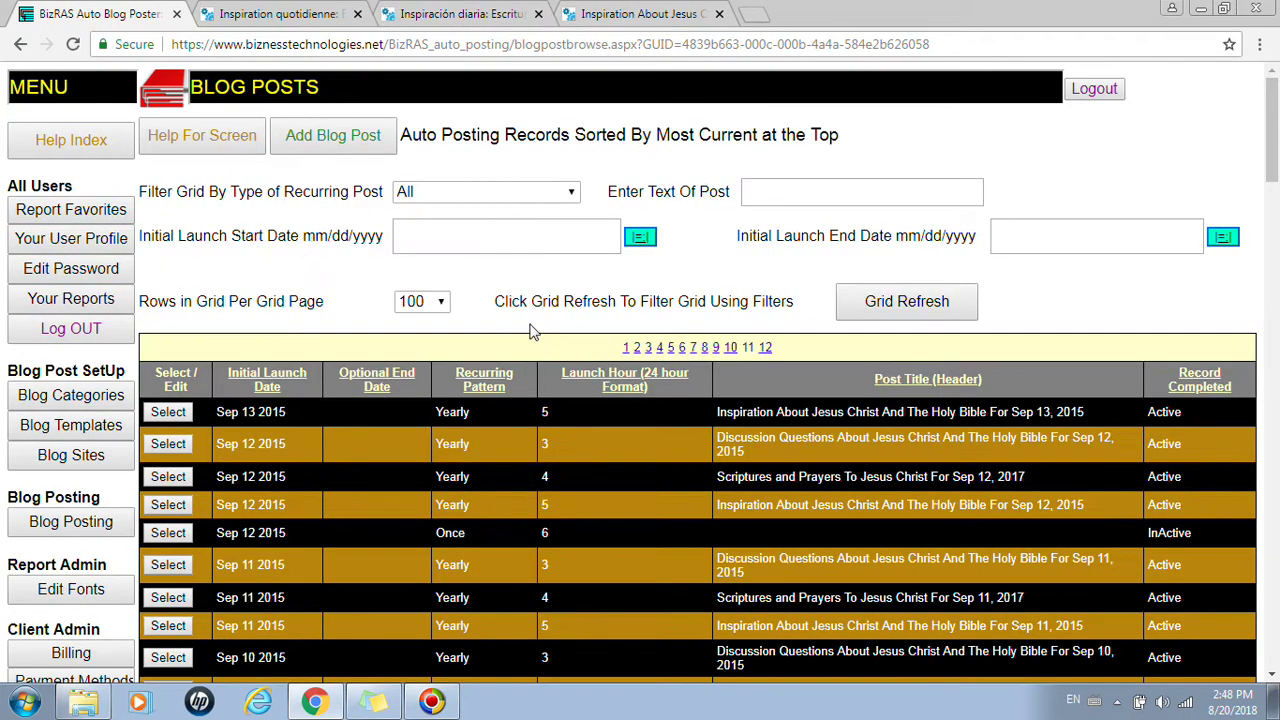
pyautogui.click(340, 137)
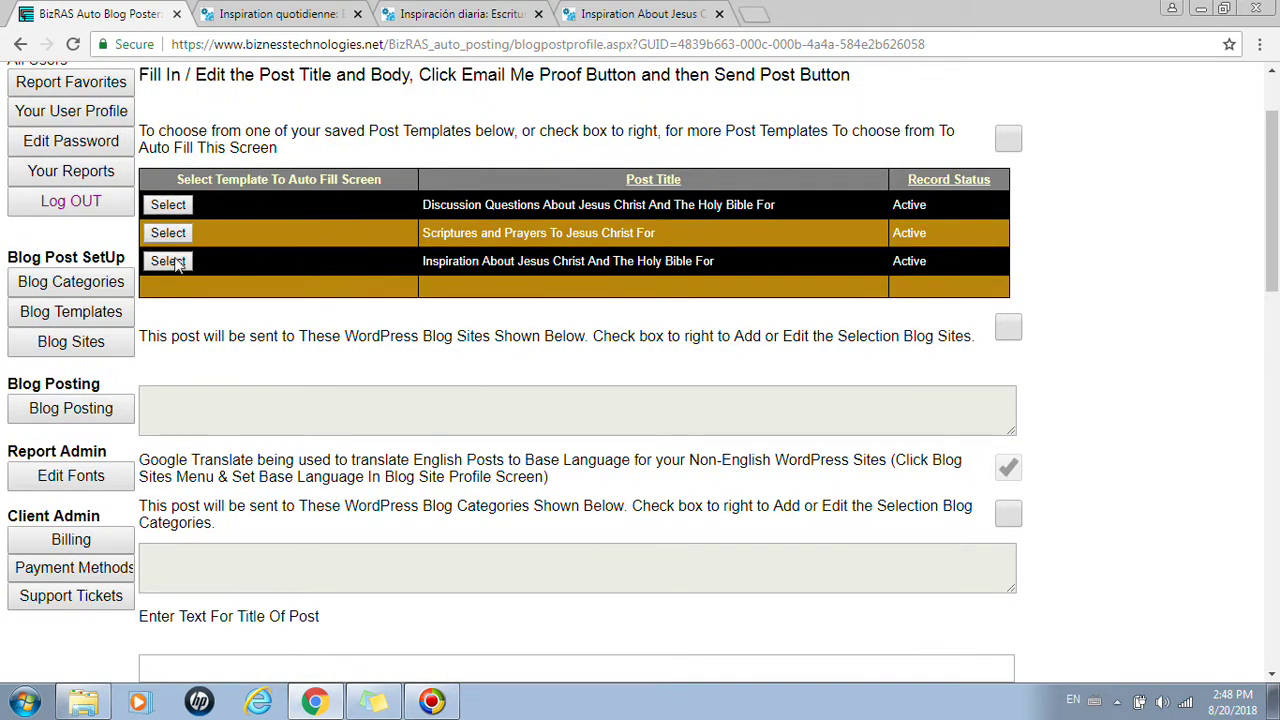
pyautogui.scroll(-3, 690, 335)
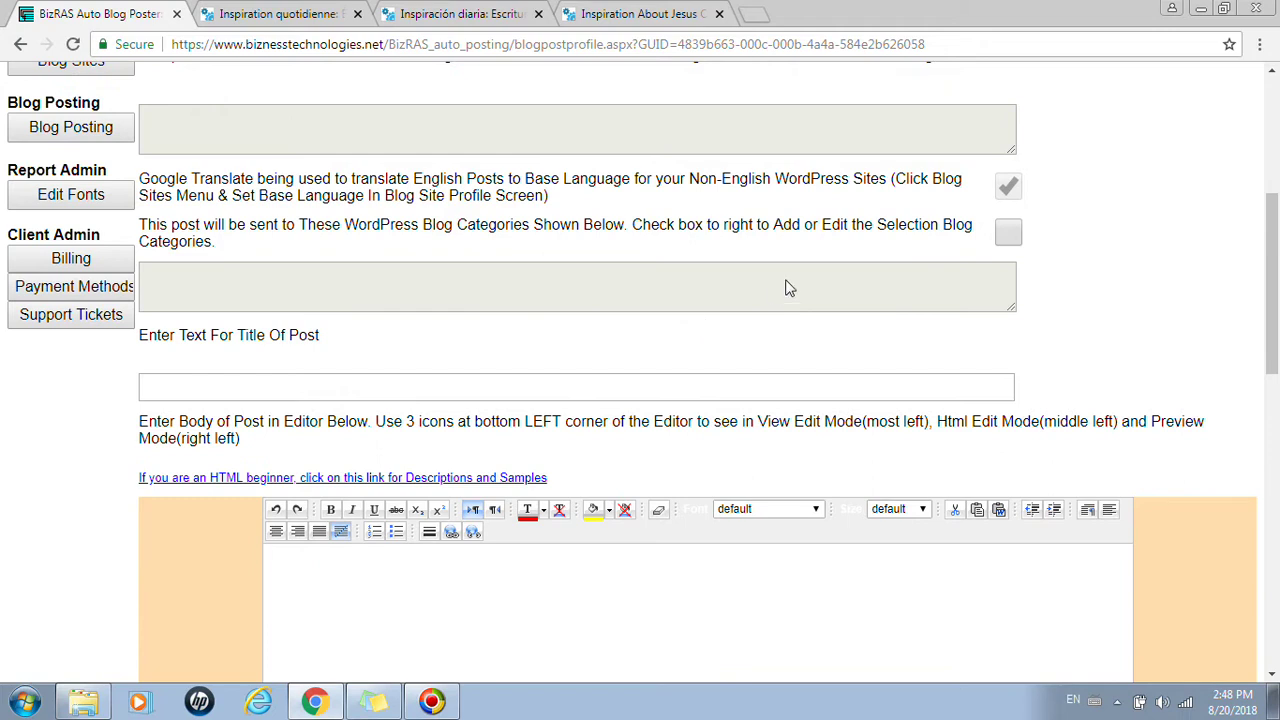
pyautogui.scroll(2, 788, 288)
pyautogui.click(1010, 140)
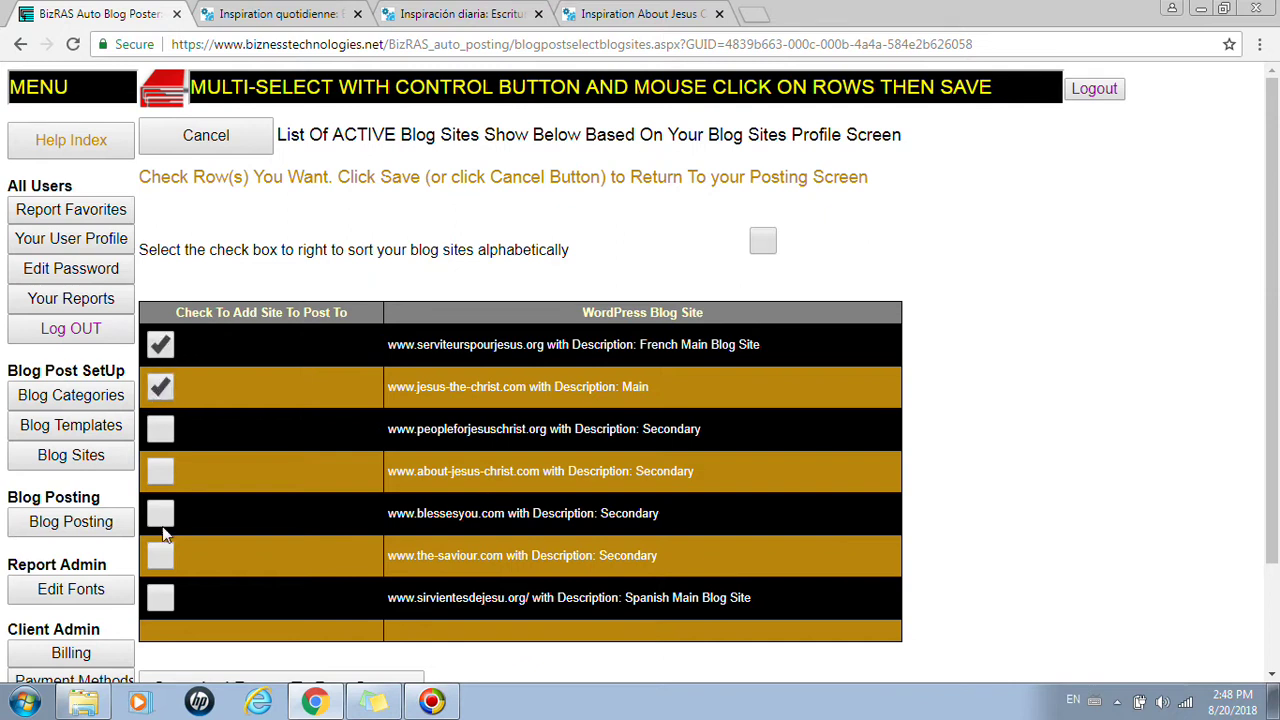
pyautogui.click(156, 596)
pyautogui.scroll(-2, 710, 358)
pyautogui.click(337, 558)
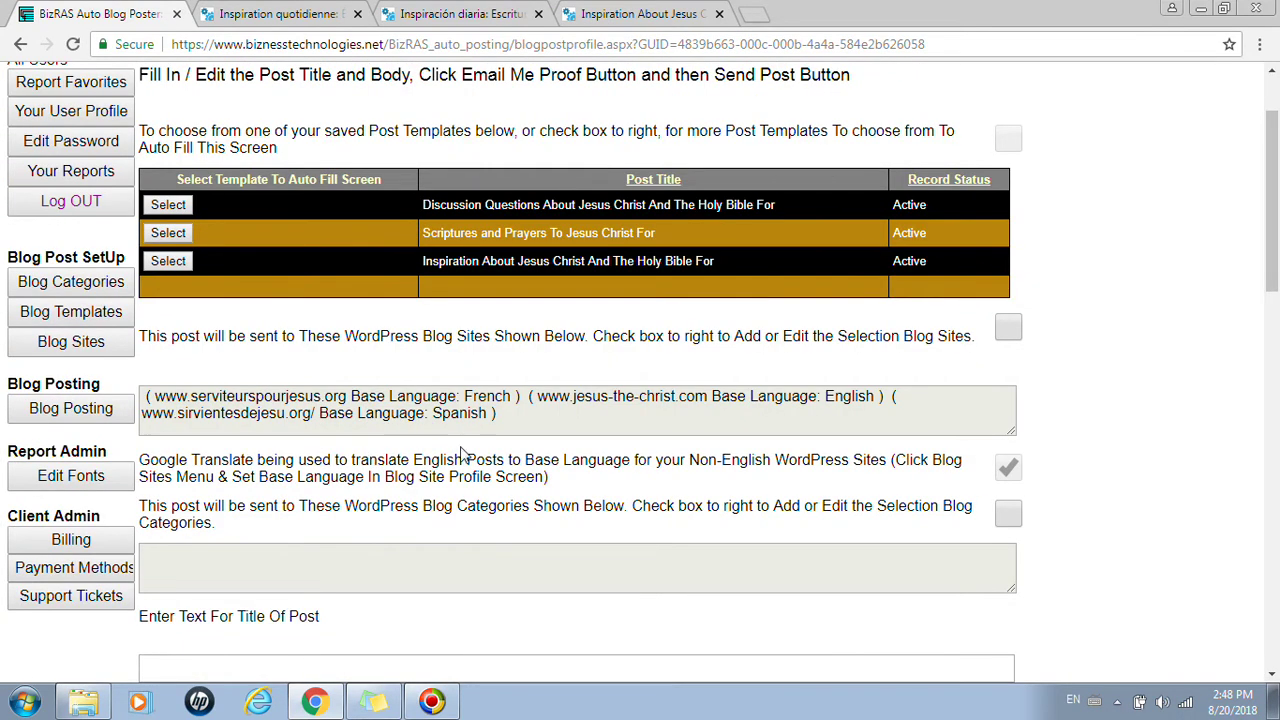
pyautogui.moveTo(505, 426); pyautogui.dragTo(148, 397)
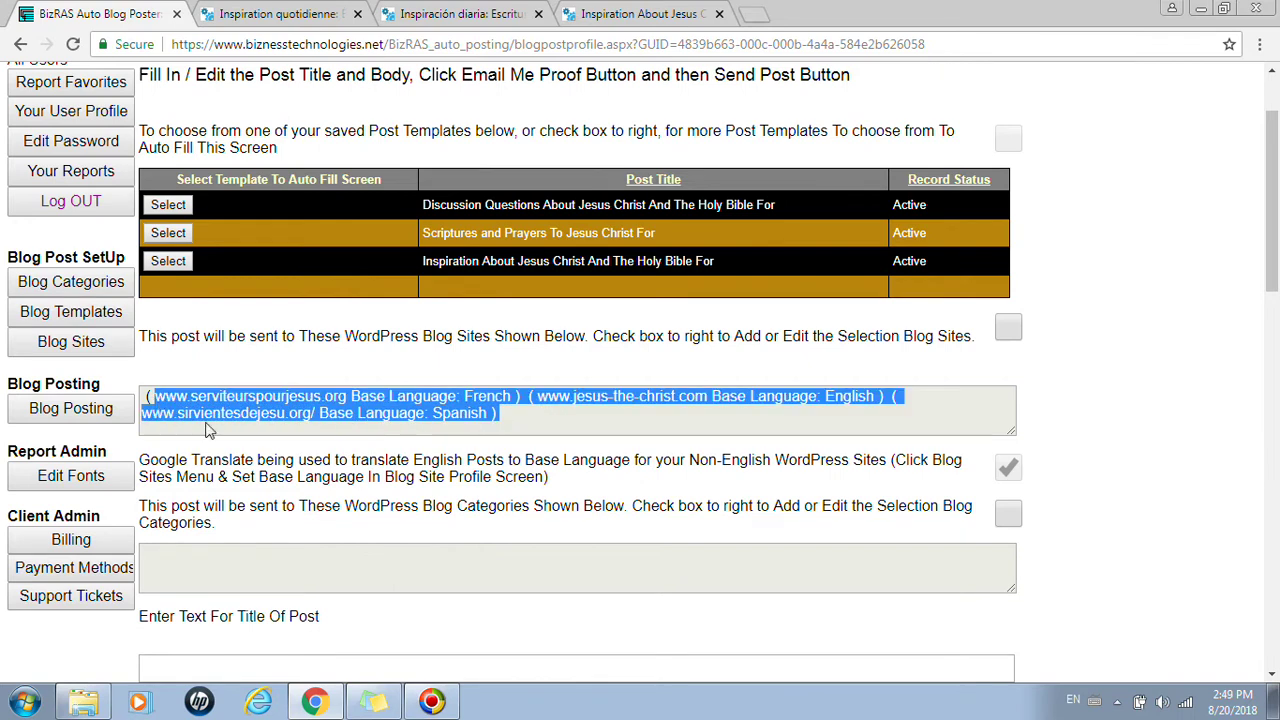
# Assign the Inspiration category to the new post, save the selection and check the assigned category.
pyautogui.scroll(-2, 445, 505)
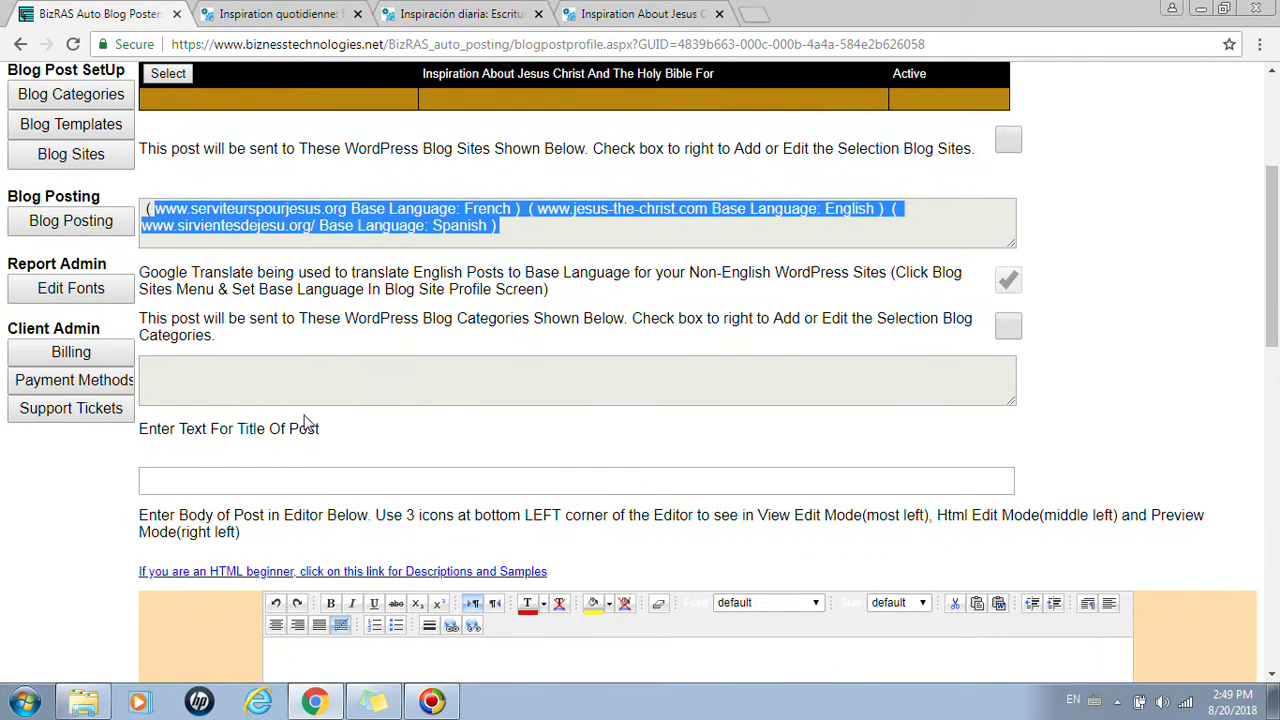
pyautogui.click(311, 398)
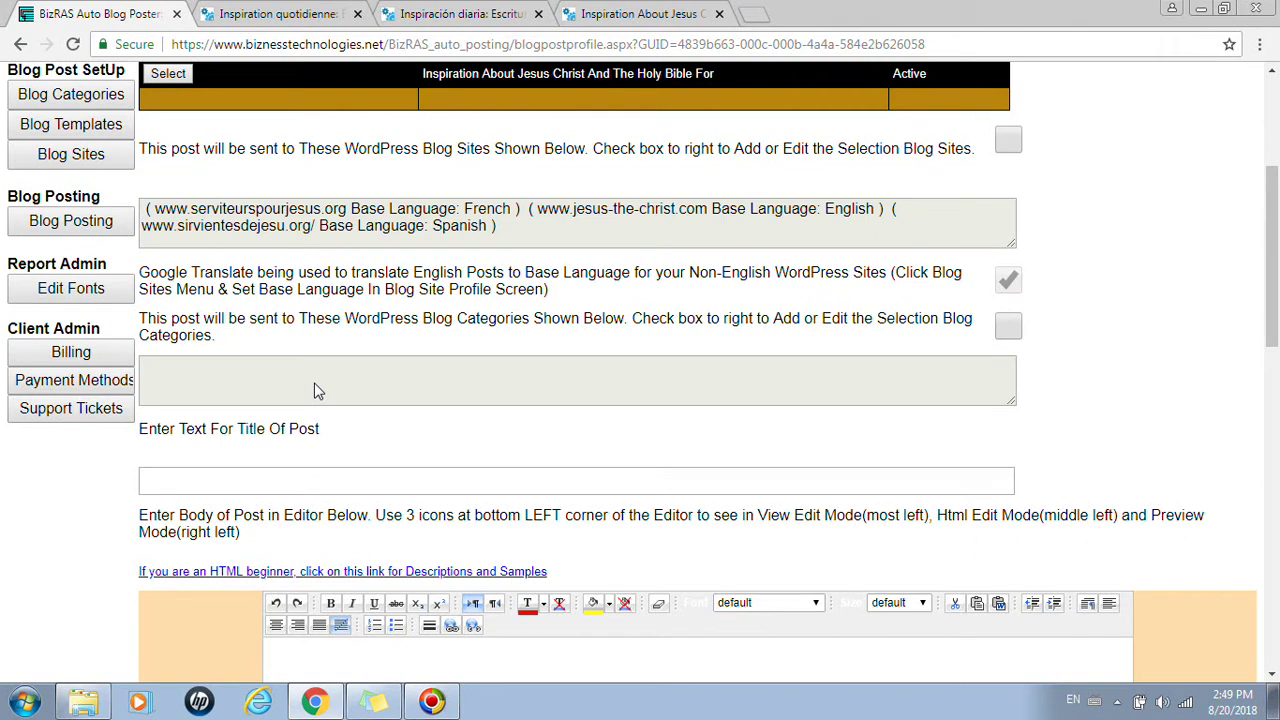
pyautogui.click(1003, 328)
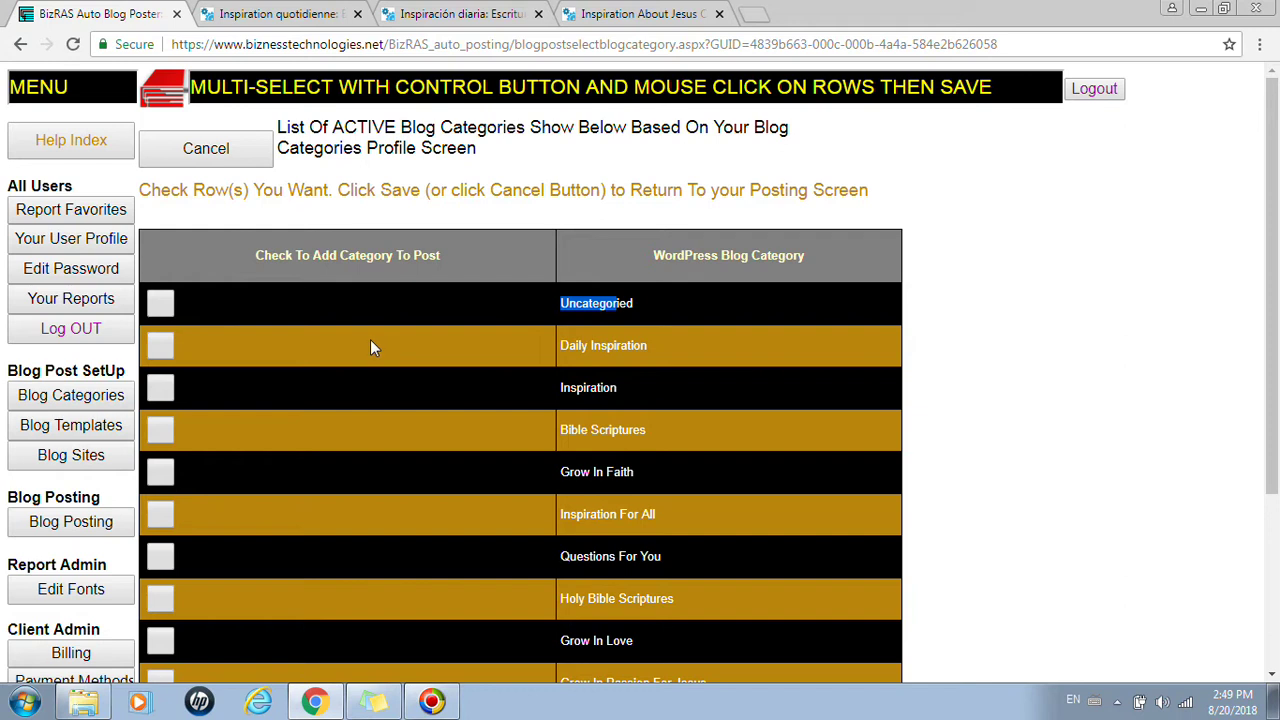
pyautogui.click(161, 388)
pyautogui.scroll(-3, 287, 404)
pyautogui.click(272, 574)
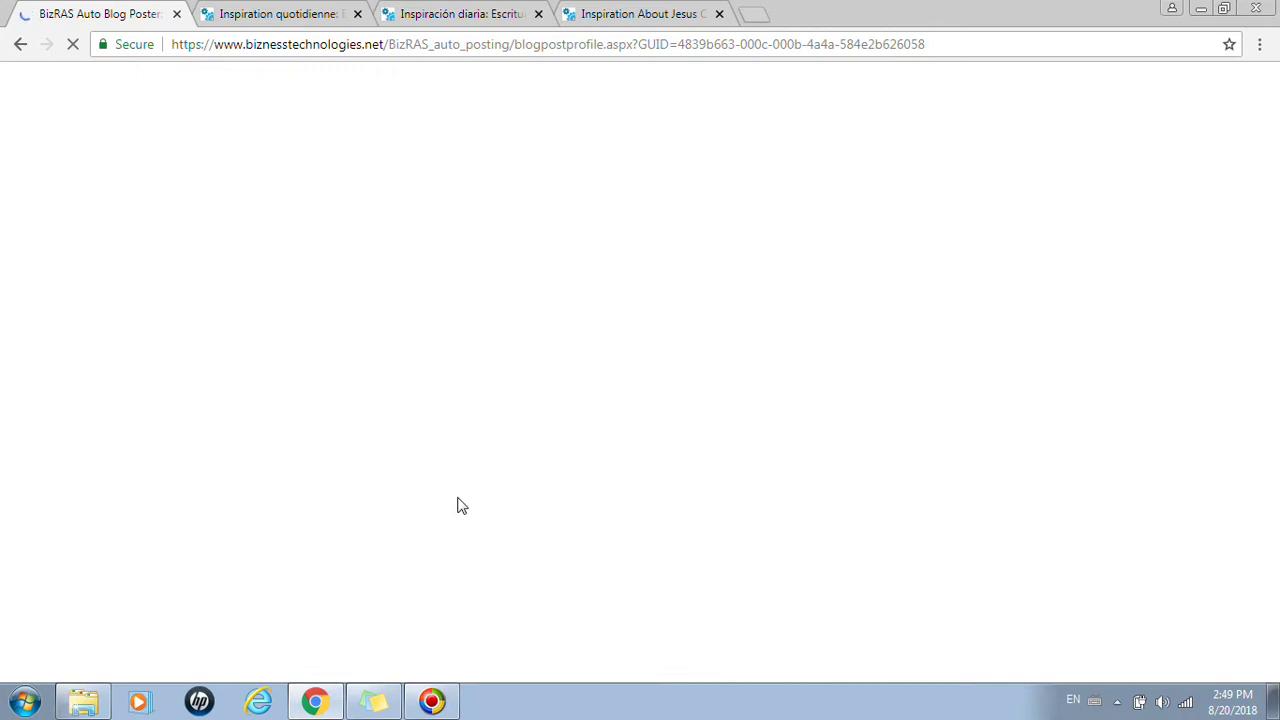
pyautogui.scroll(-3, 457, 500)
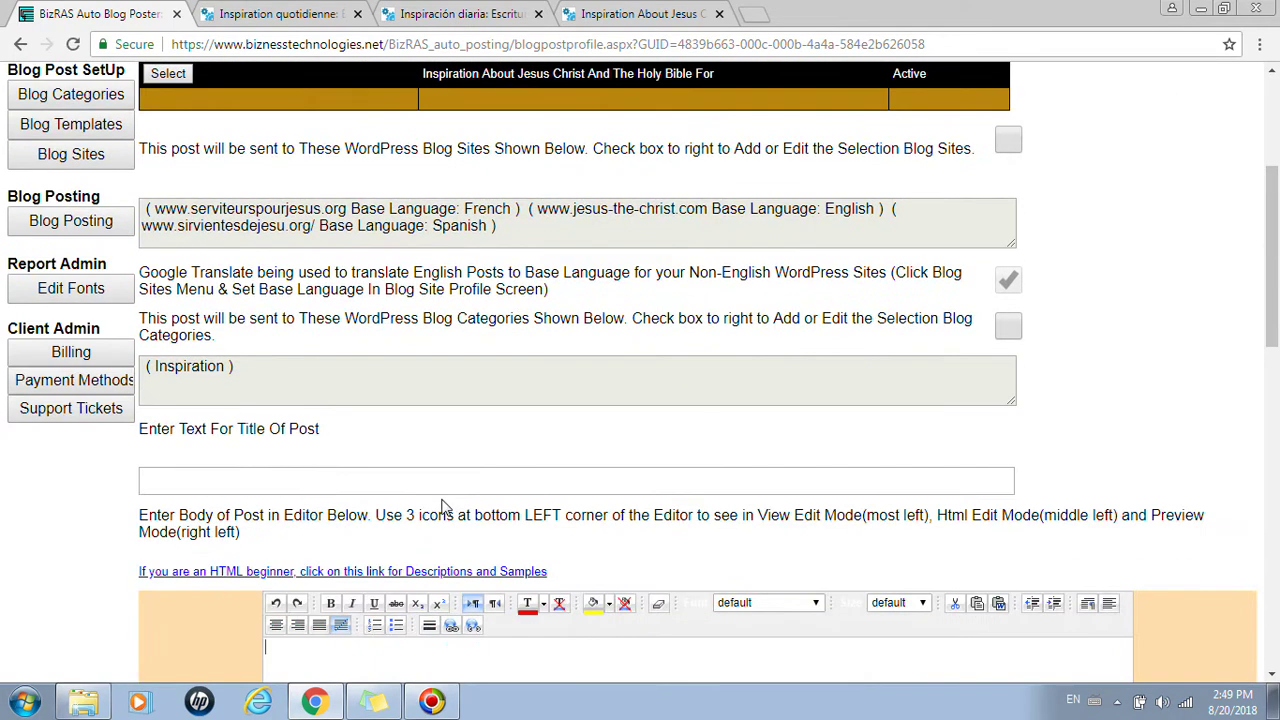
pyautogui.moveTo(217, 368); pyautogui.dragTo(154, 370)
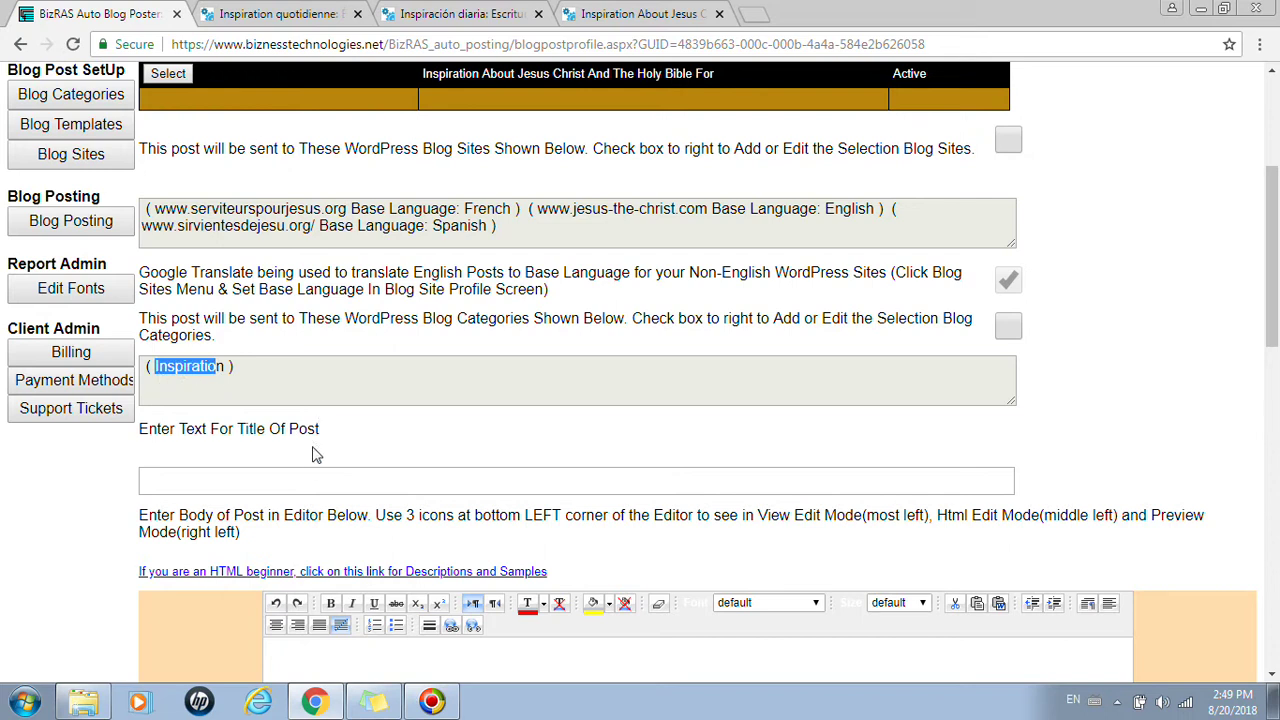
# Title the post "Hello World" and enter "Test" as its body text.
pyautogui.click(278, 482)
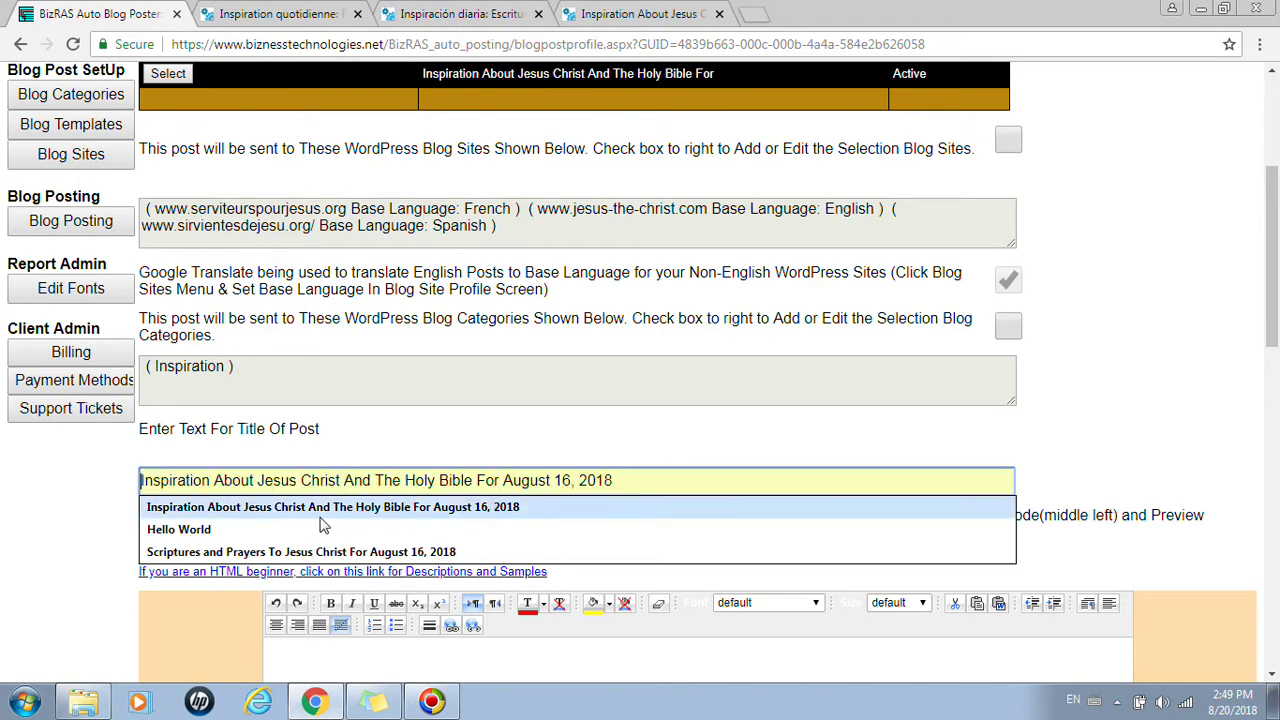
pyautogui.click(268, 529)
pyautogui.scroll(-3, 365, 567)
pyautogui.click(370, 504)
pyautogui.write('Test')
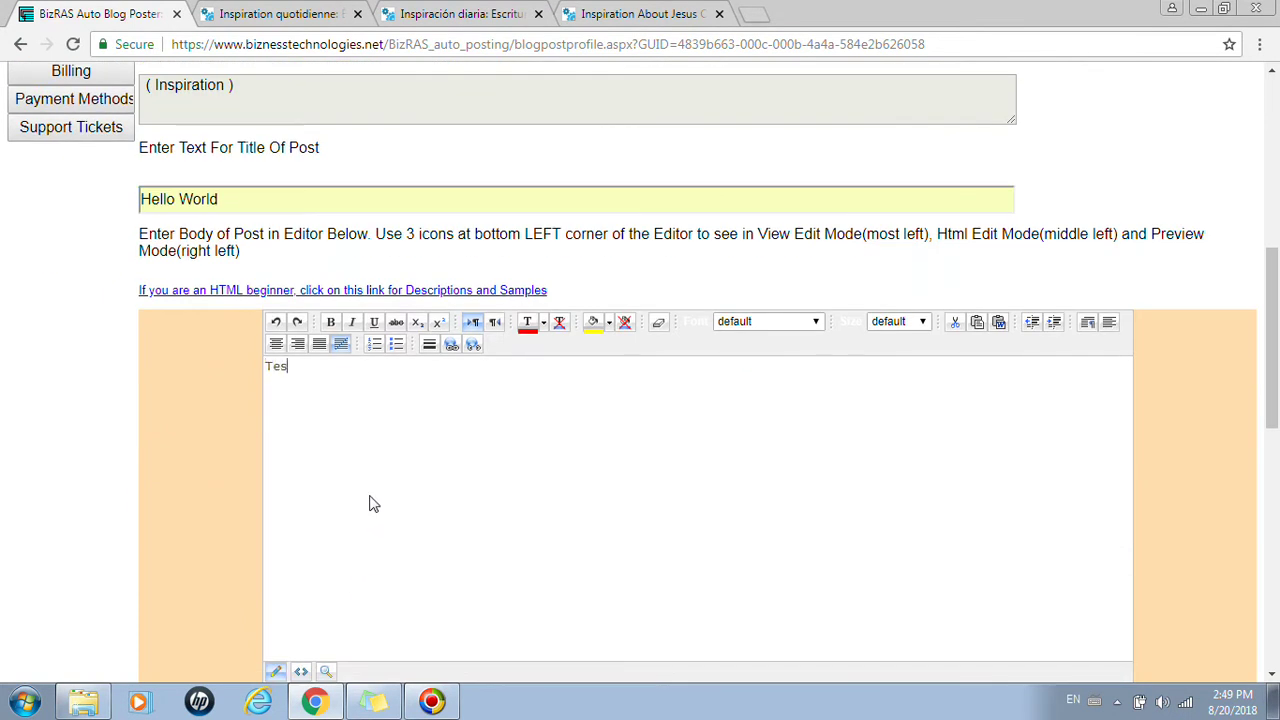
# Insert HTML code for the BibleWithSpike295x194.png image after the body text, then return to the visual editing view.
pyautogui.click(301, 671)
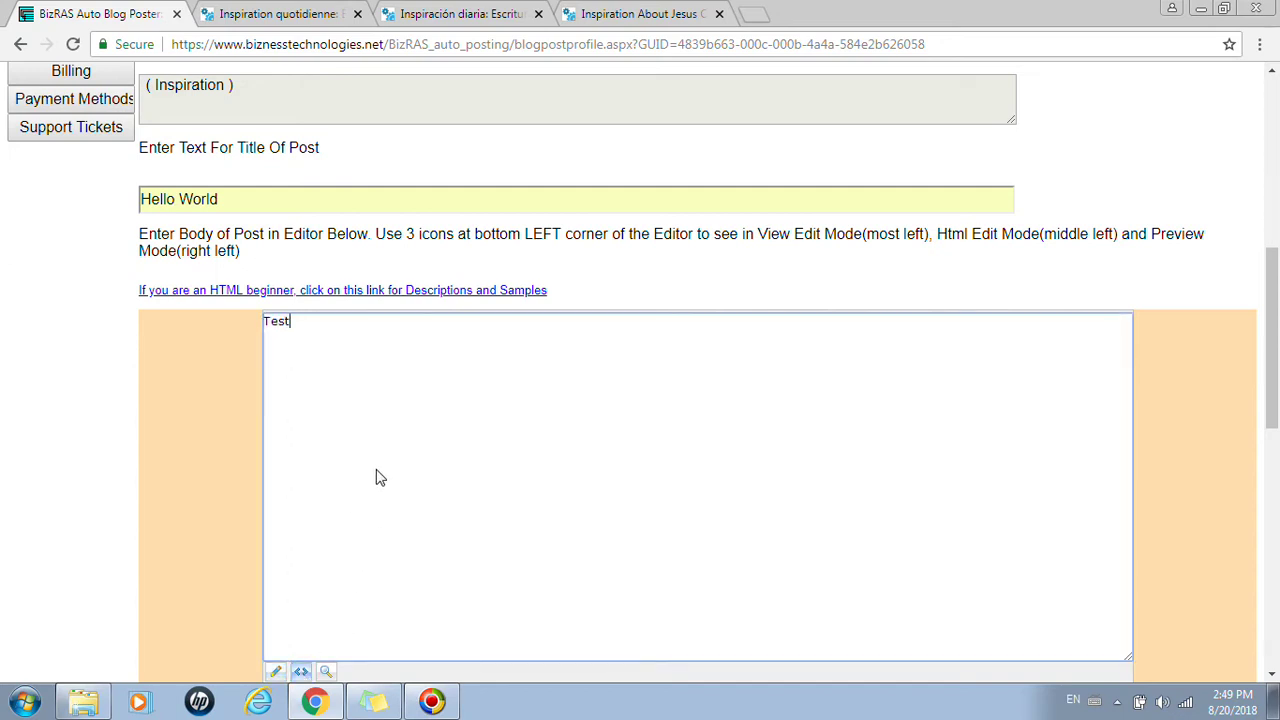
pyautogui.write('<img width="259" height="194" class="size-full wp-image-13113" alt="Holy Bible Learn About Jesus Christ" src="https://jesus-the-christ.com/wp-content/uploads/2018/08/BibleWithSpike295x194.png" />')
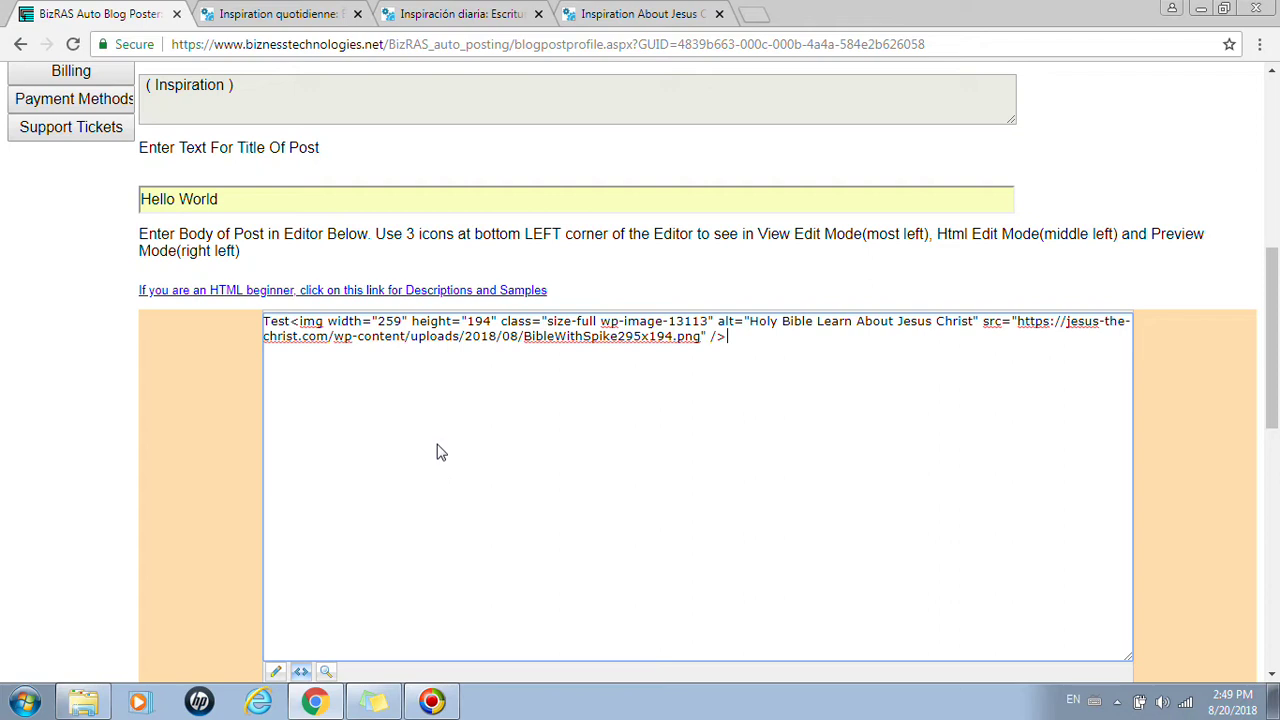
pyautogui.click(277, 671)
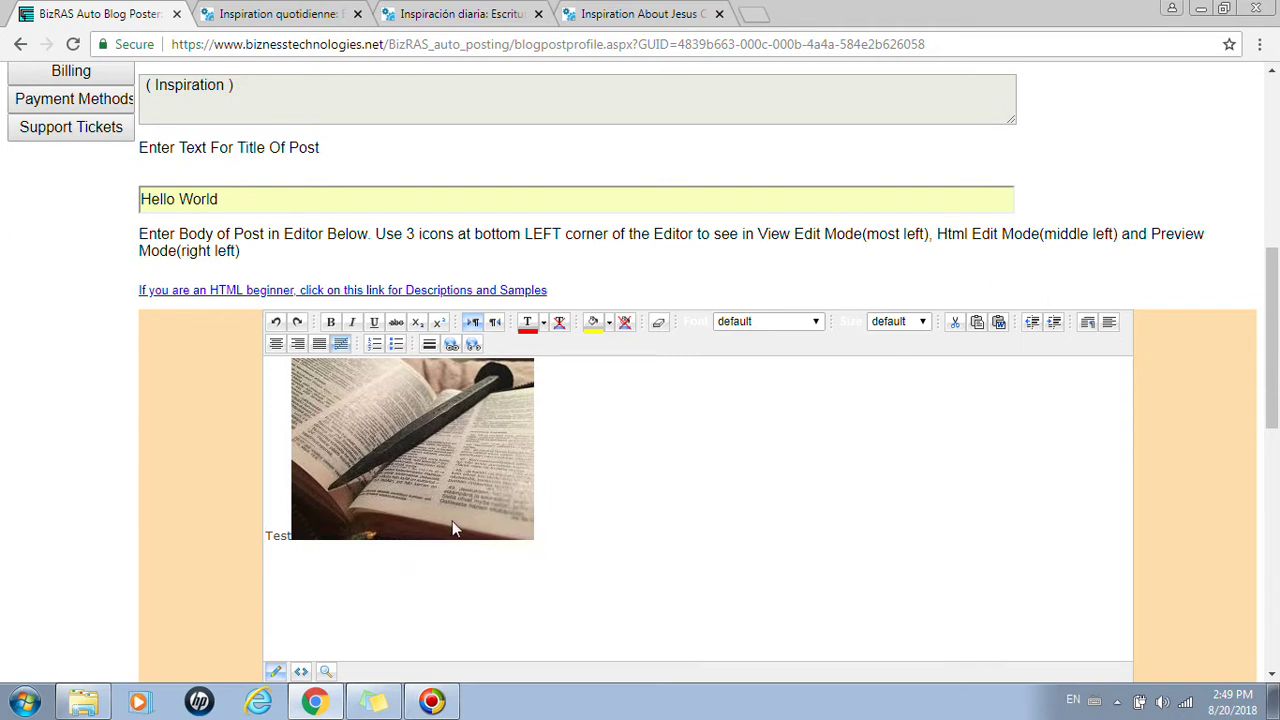
# Turn off the header and footer for each selected site, then turn both on again.
pyautogui.scroll(-6, 700, 515)
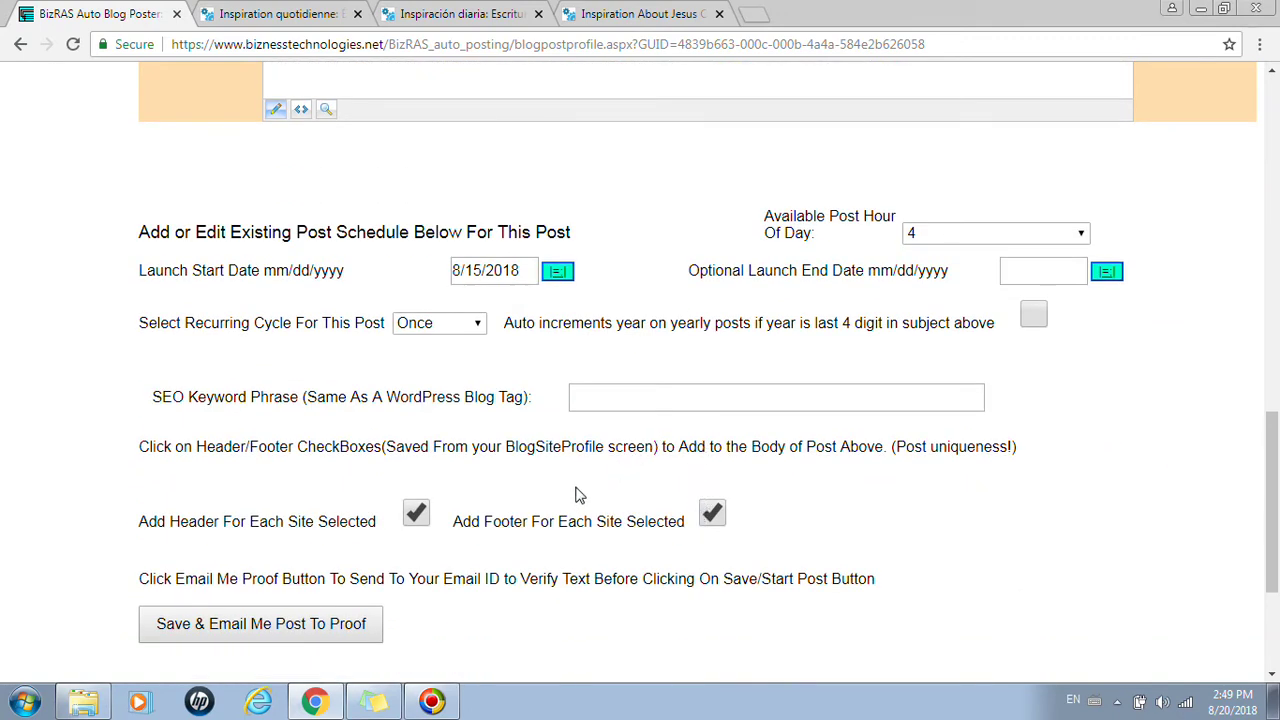
pyautogui.click(415, 512)
pyautogui.click(711, 512)
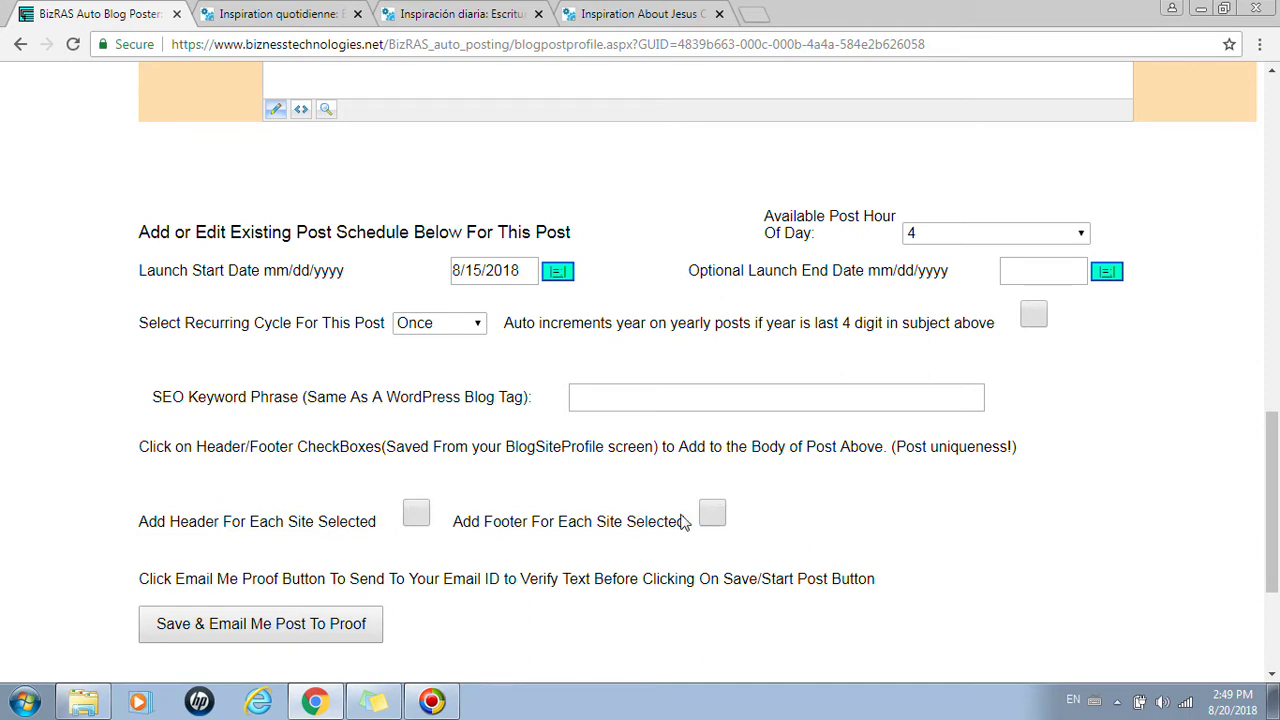
pyautogui.click(416, 514)
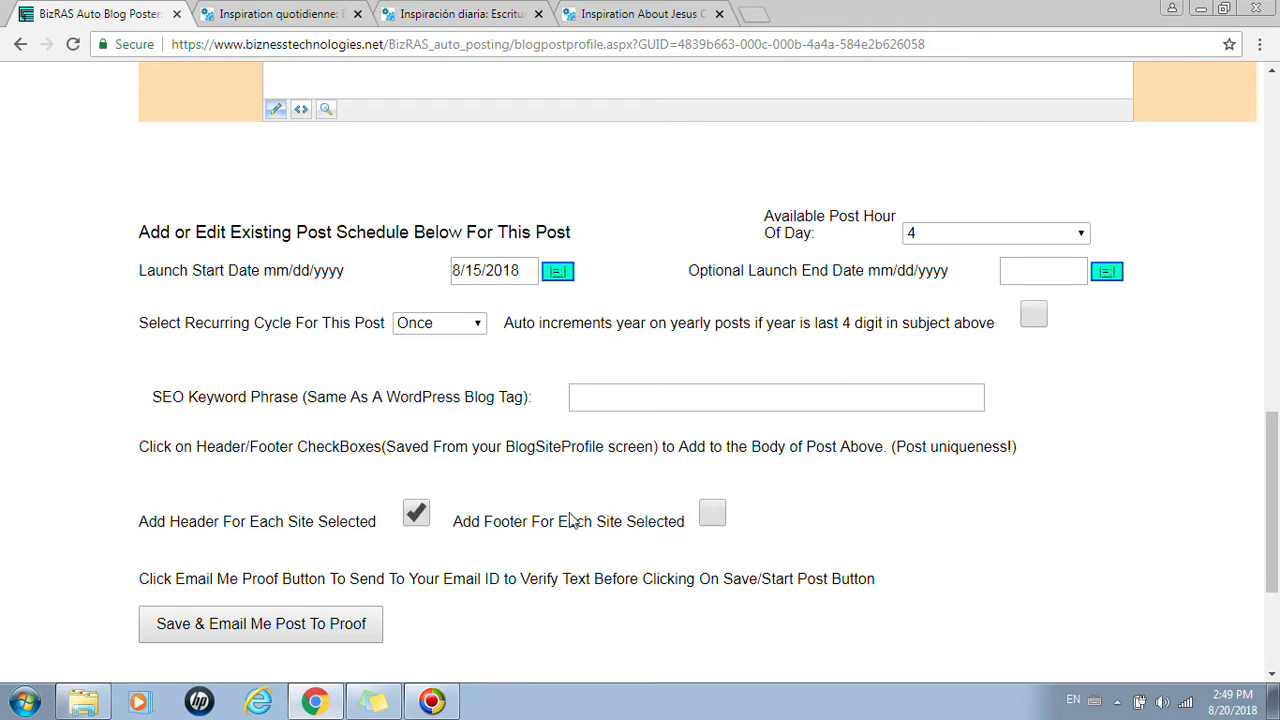
pyautogui.click(711, 514)
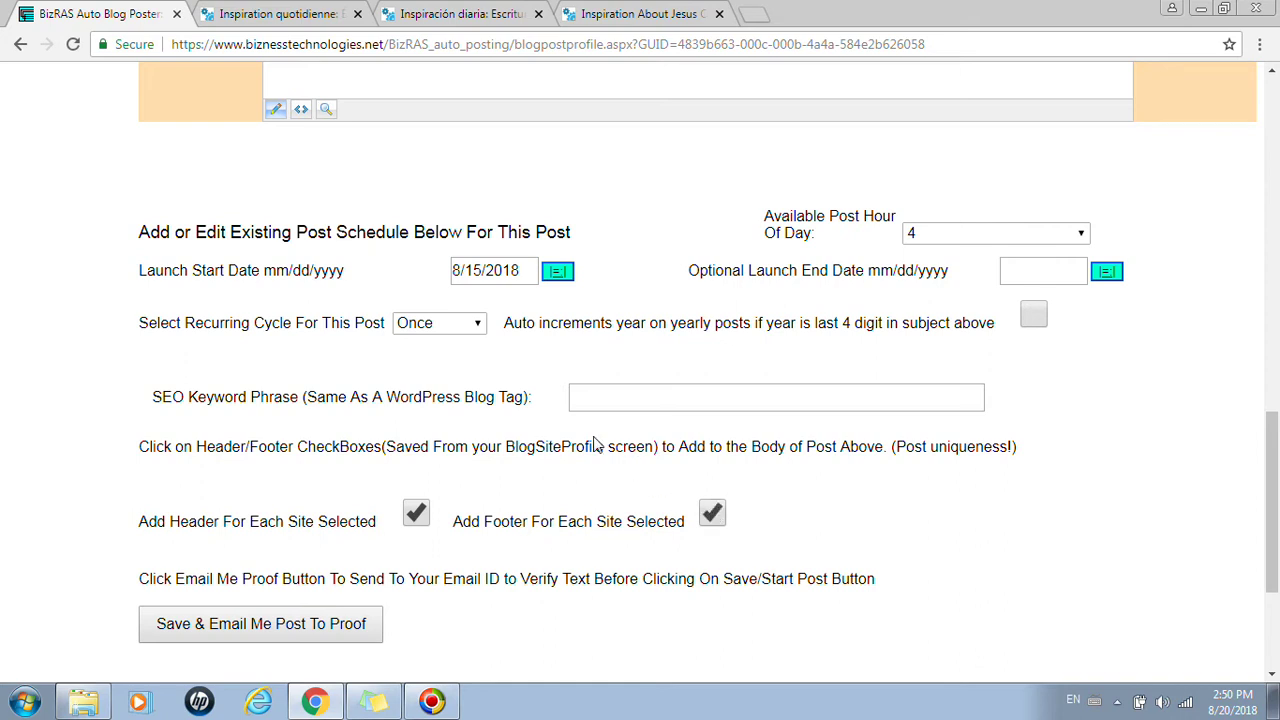
# Set the post's recurring cycle to Yearly and enable auto-incrementing the year in the subject.
pyautogui.click(478, 326)
pyautogui.click(438, 364)
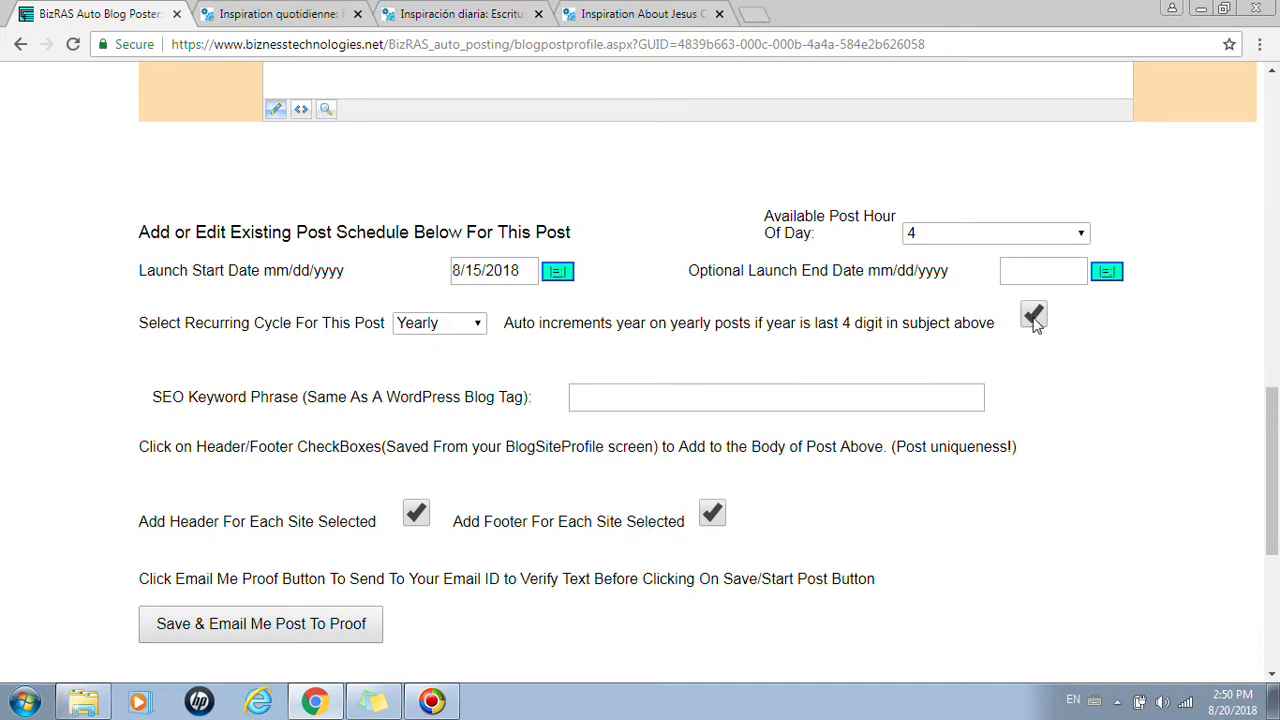
# Check the post title, then read the explanation of the auto-increment year option and cancel out of it.
pyautogui.scroll(6, 711, 329)
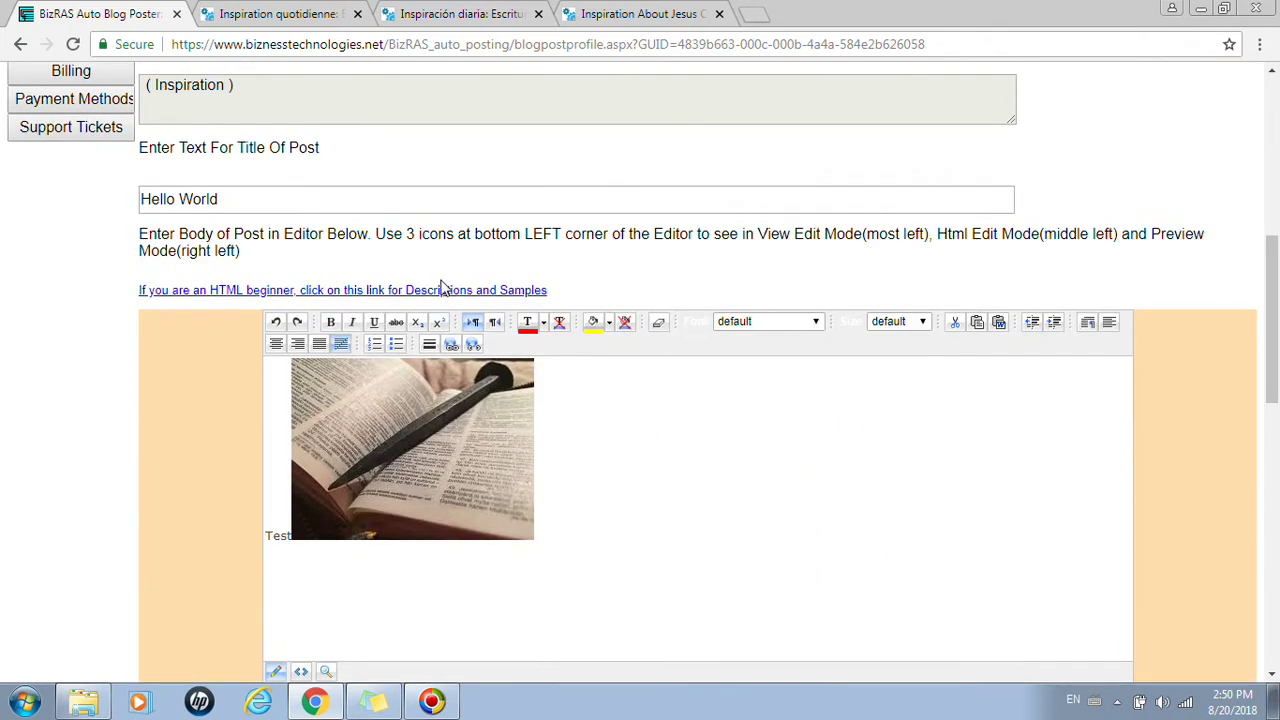
pyautogui.click(271, 203)
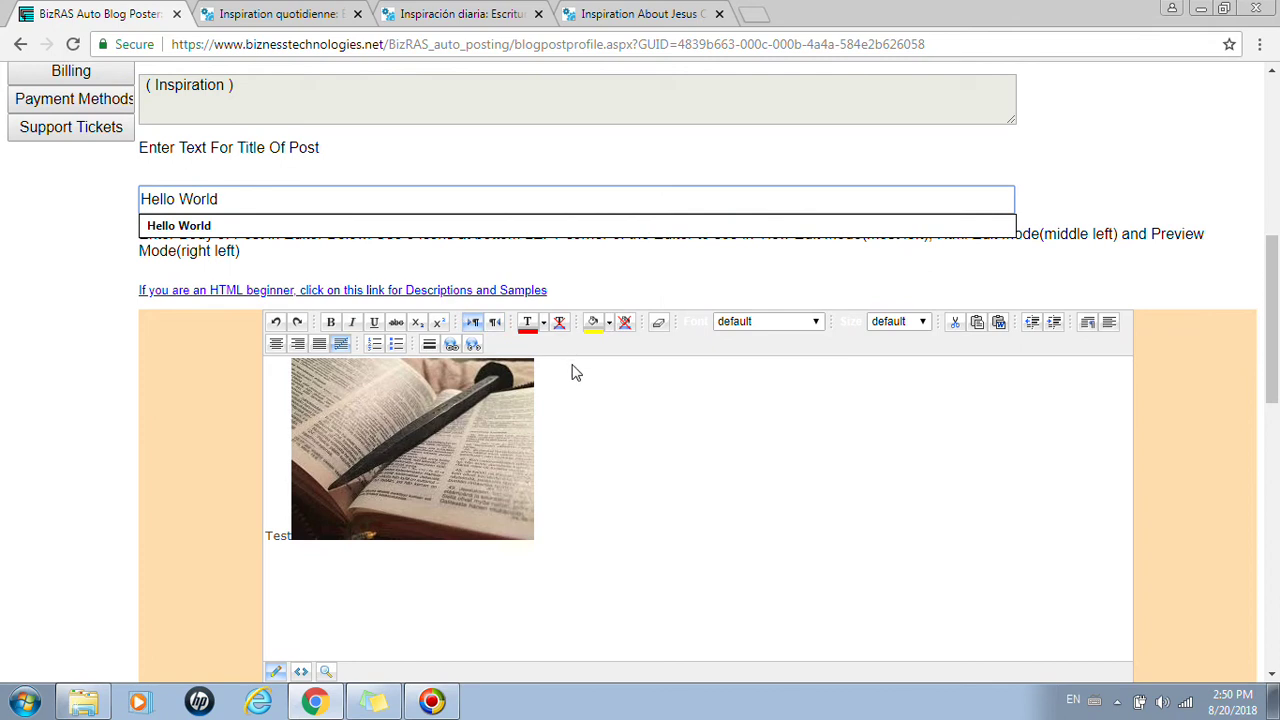
pyautogui.scroll(-4, 585, 395)
pyautogui.scroll(-3, 587, 403)
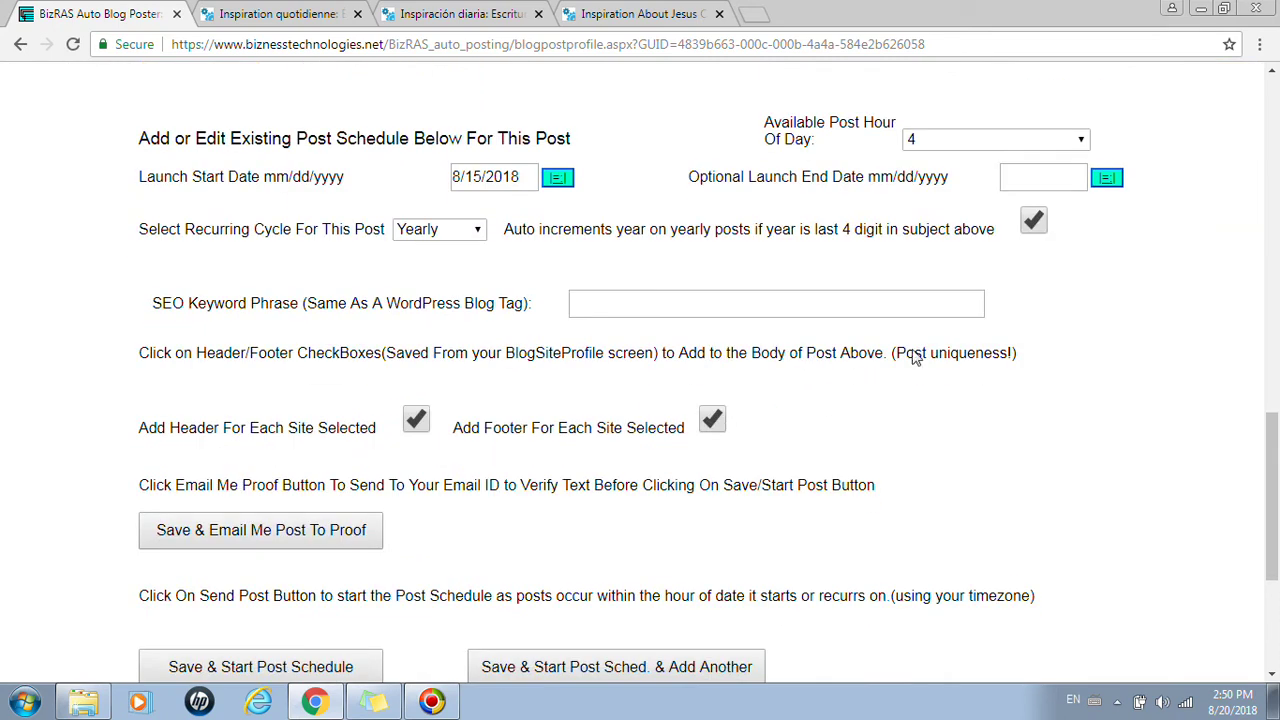
pyautogui.click(1036, 226)
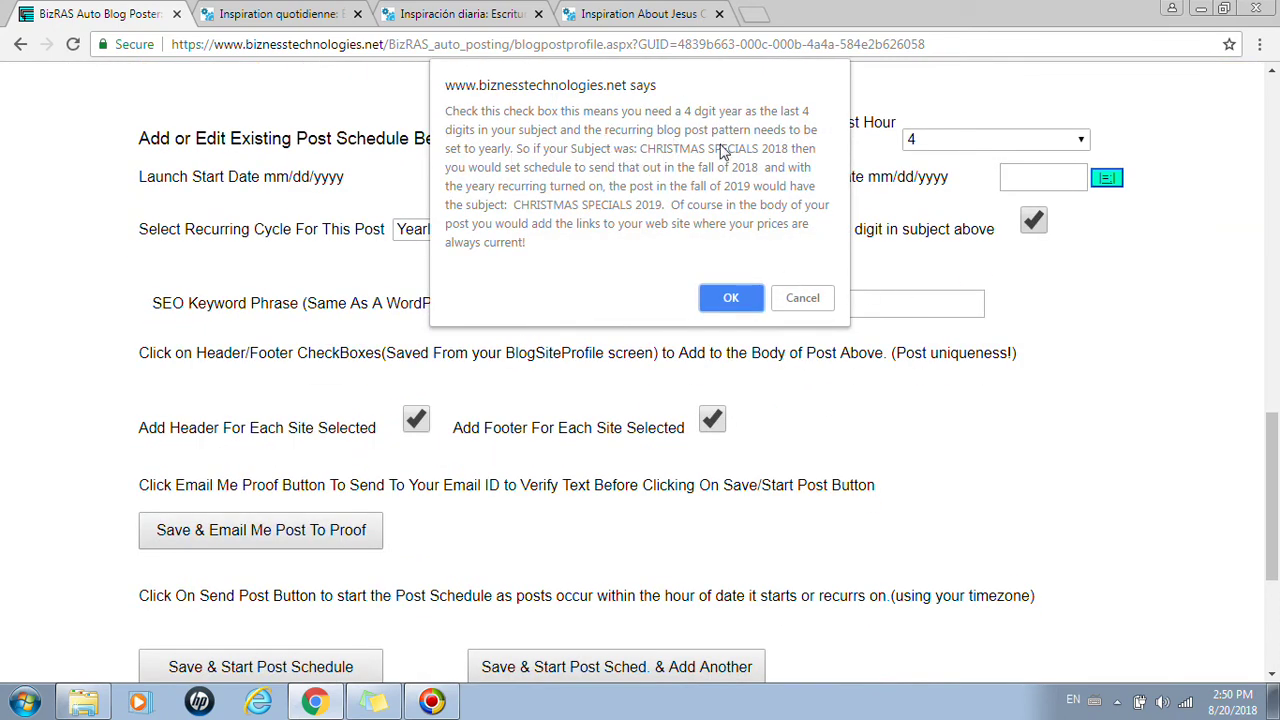
pyautogui.moveTo(548, 131); pyautogui.dragTo(657, 150)
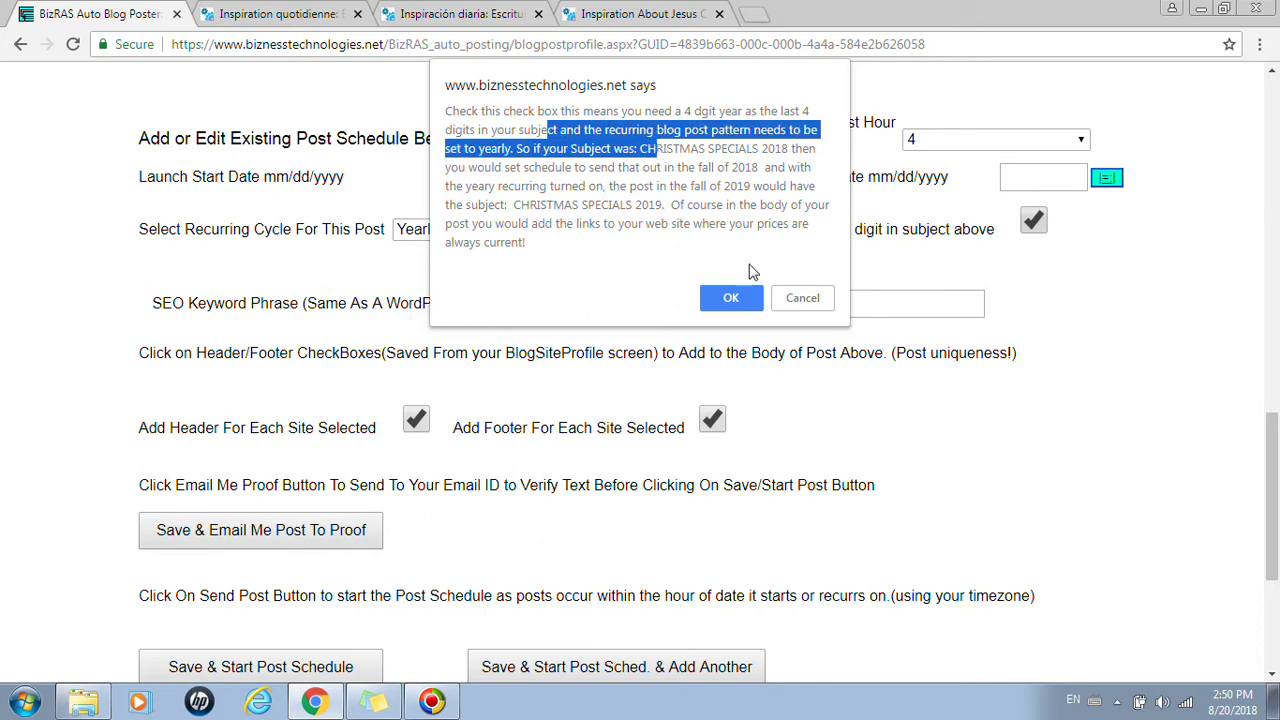
pyautogui.click(787, 302)
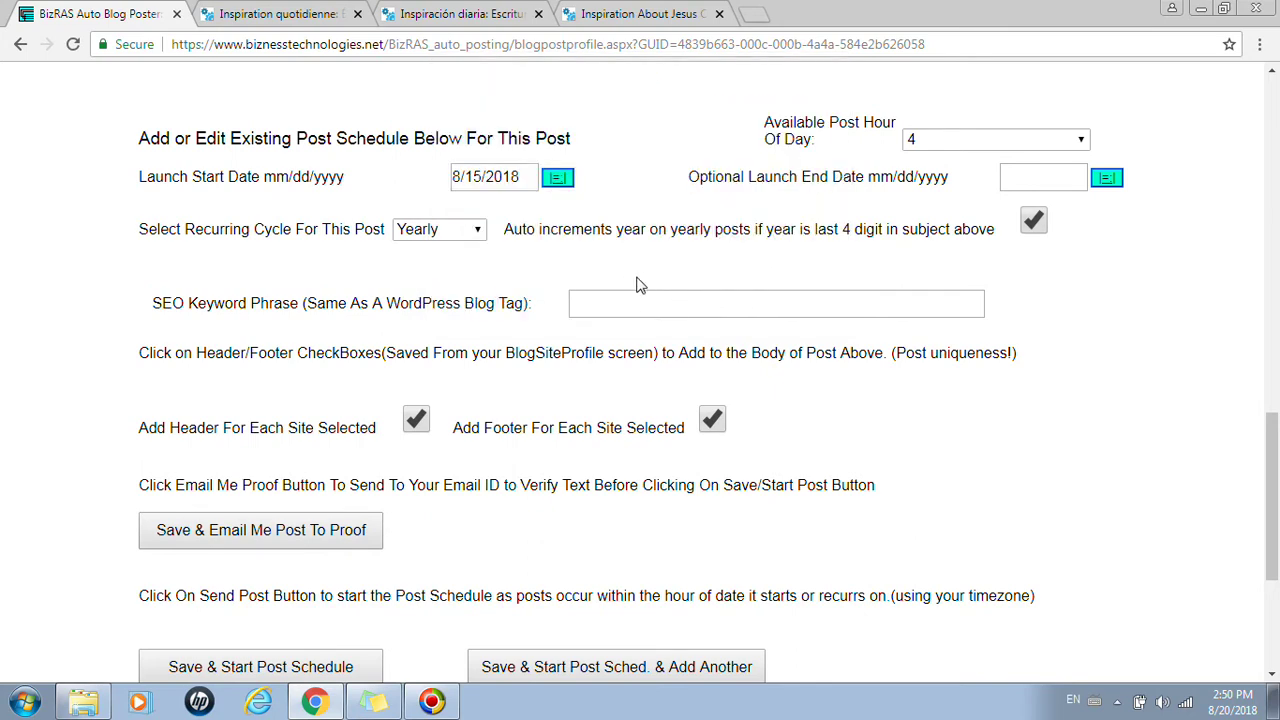
# Replace the post title with "Merry Christmas Best To your in 2019".
pyautogui.scroll(4, 640, 285)
pyautogui.scroll(5, 518, 265)
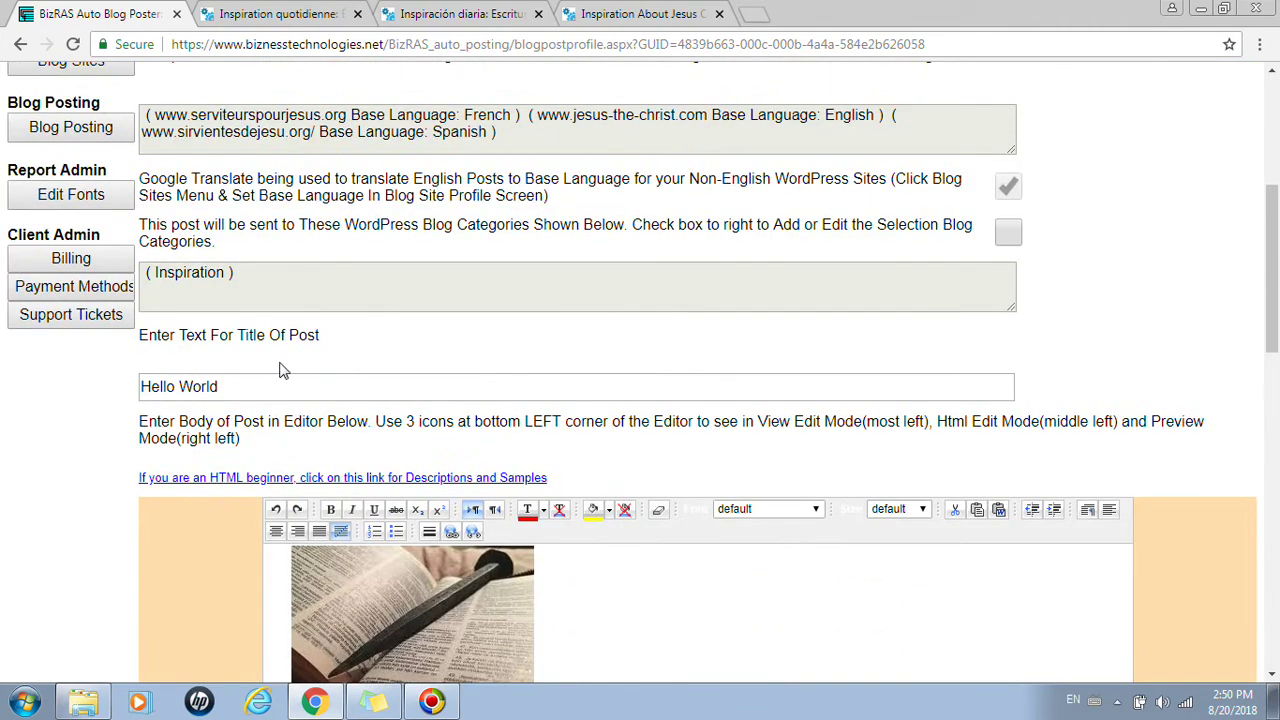
pyautogui.moveTo(245, 387); pyautogui.dragTo(82, 390)
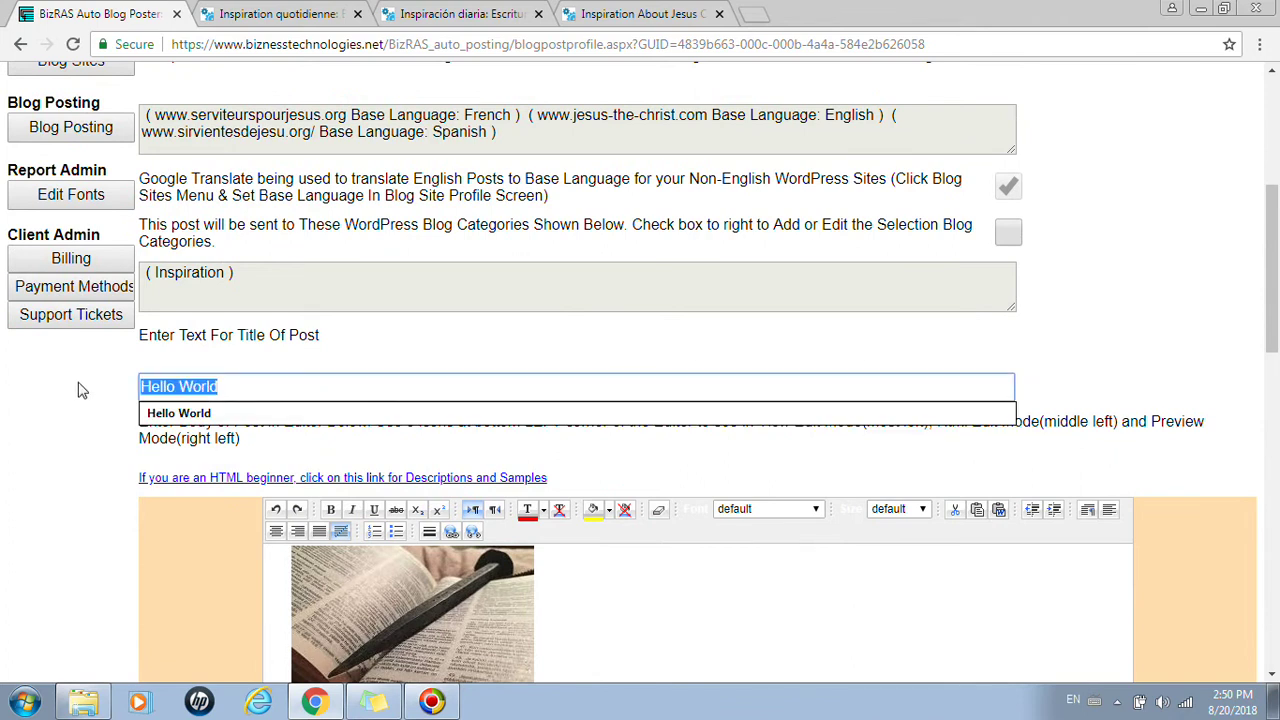
pyautogui.write('M')
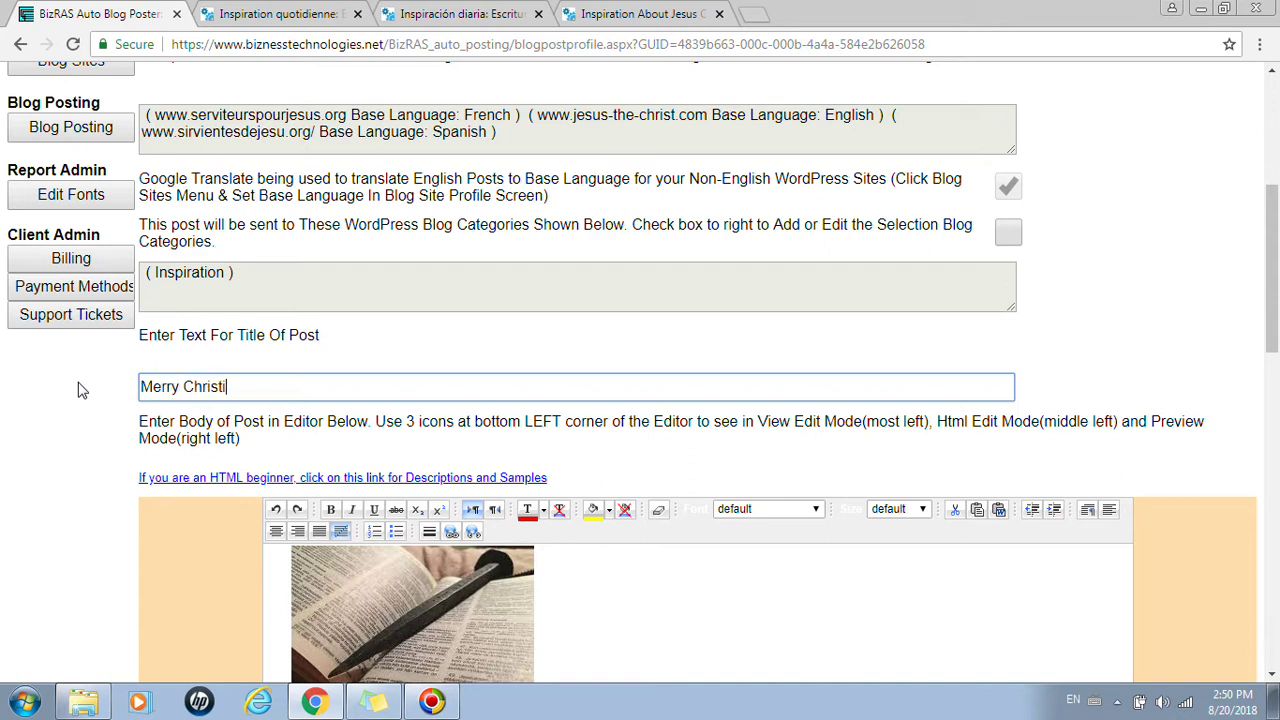
pyautogui.write('erry Christmas Best To your in 2019')
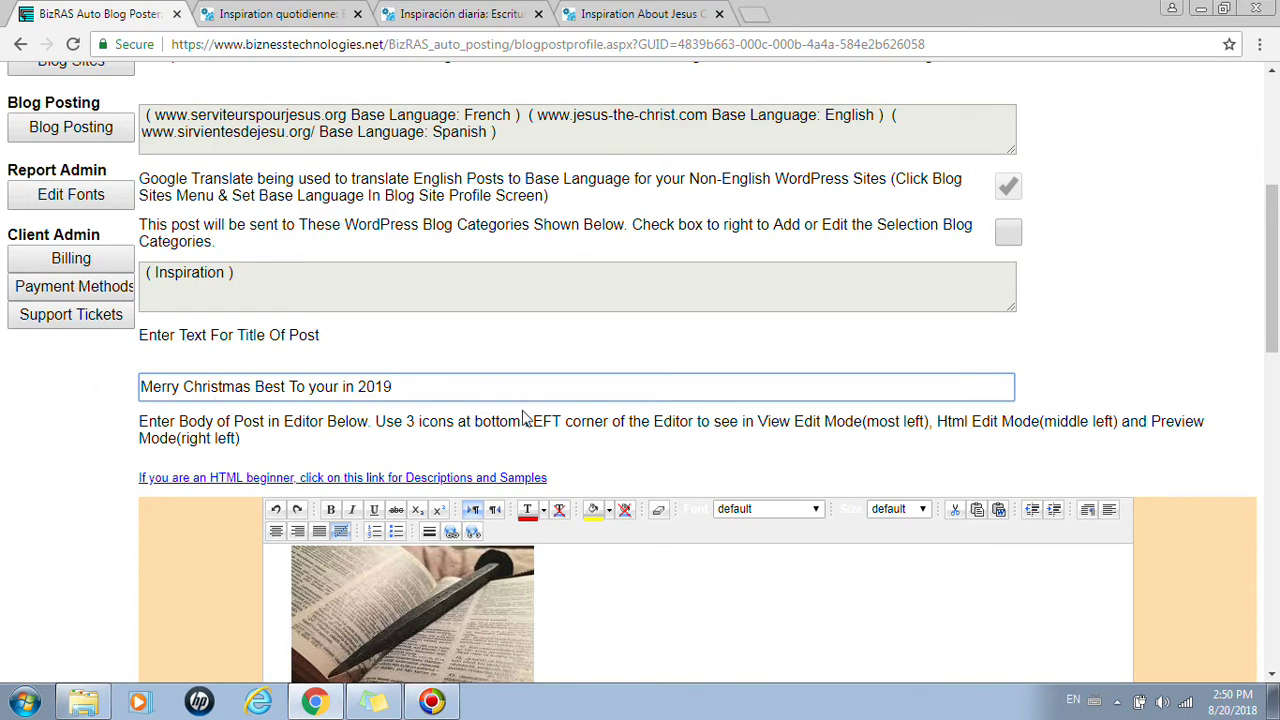
# Turn the auto-increment year option off and on again, accepting its explanation each time.
pyautogui.scroll(-2, 522, 418)
pyautogui.scroll(-3, 522, 418)
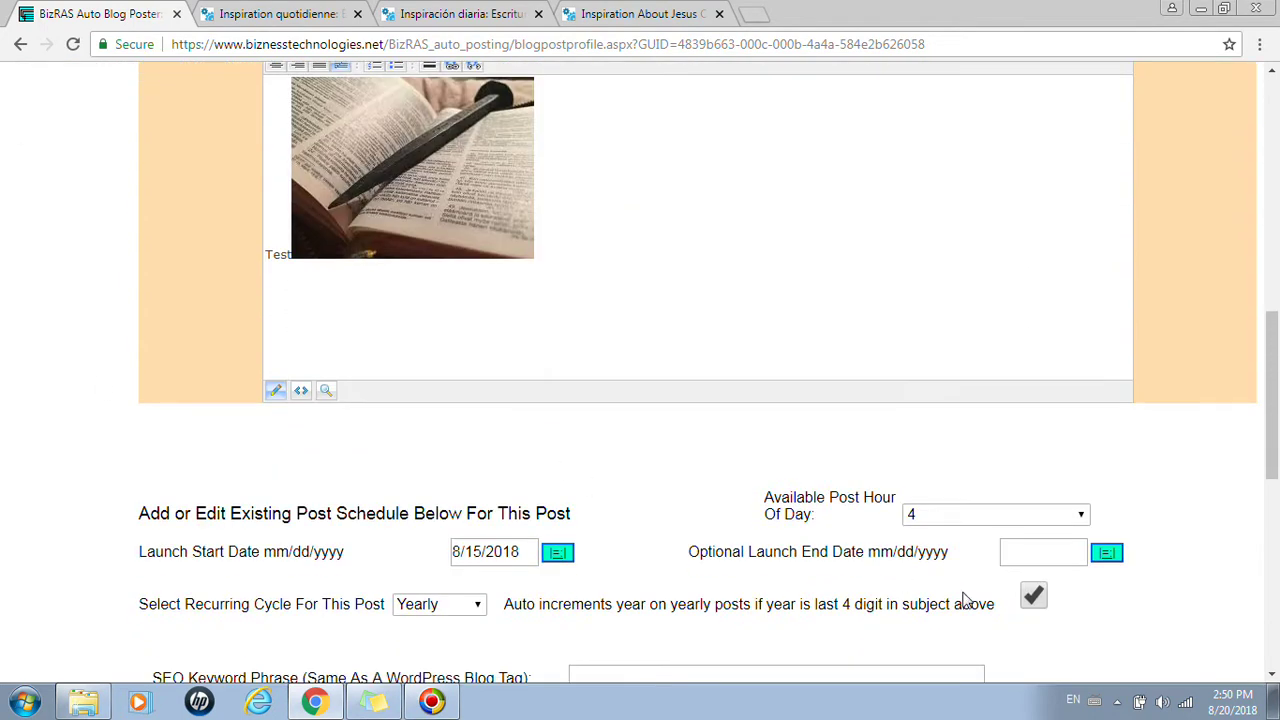
pyautogui.click(1034, 595)
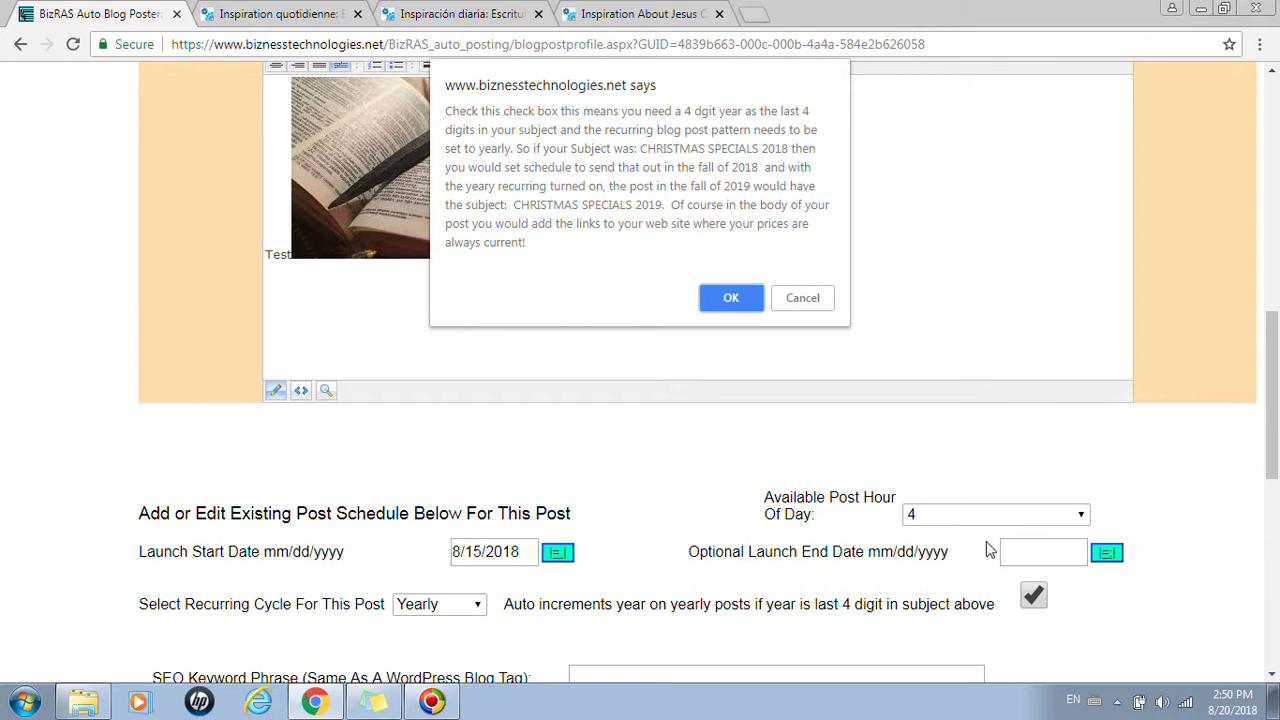
pyautogui.click(735, 298)
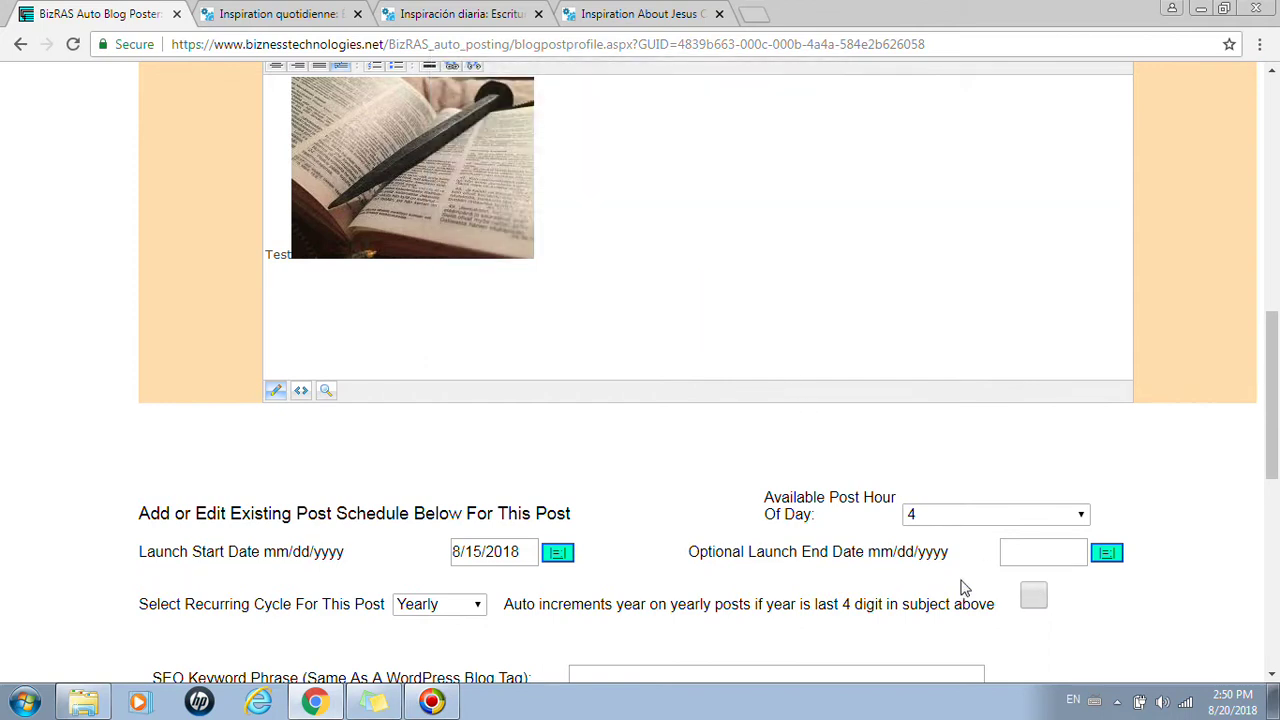
pyautogui.click(1034, 598)
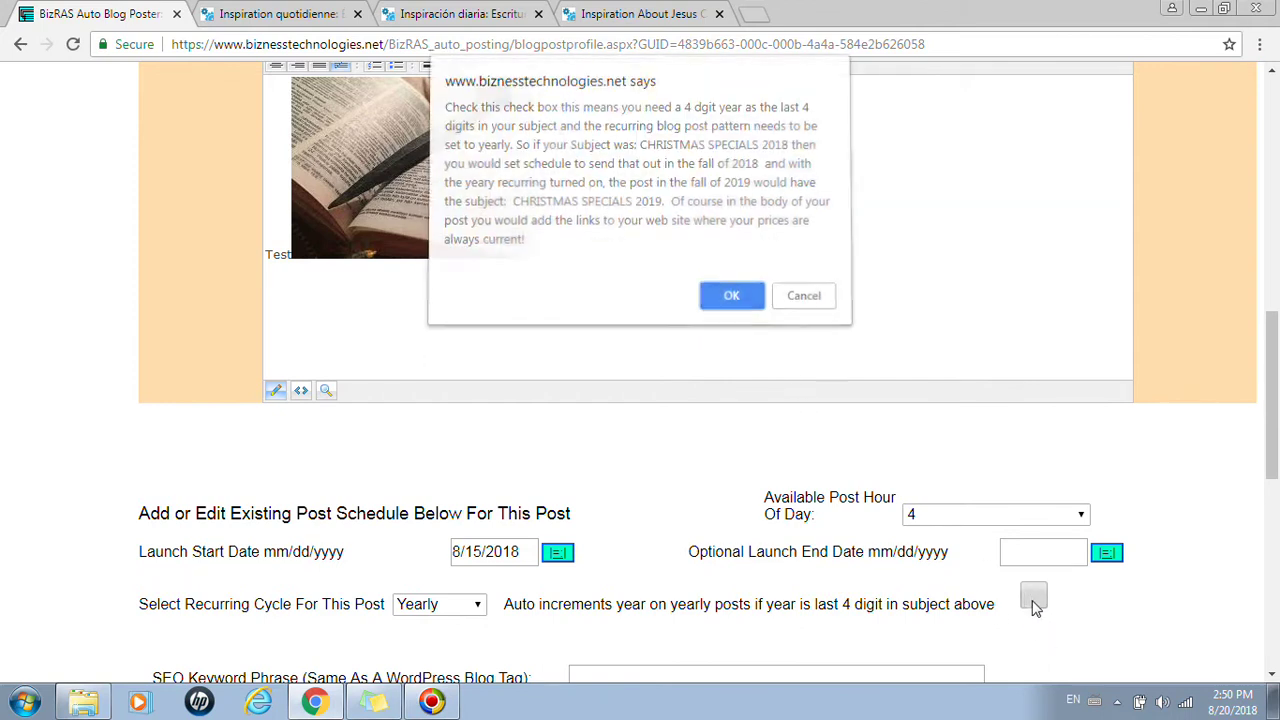
pyautogui.click(730, 300)
# Try the two-digit year 19 at the end of the post title, then restore 2019.
pyautogui.scroll(4, 530, 346)
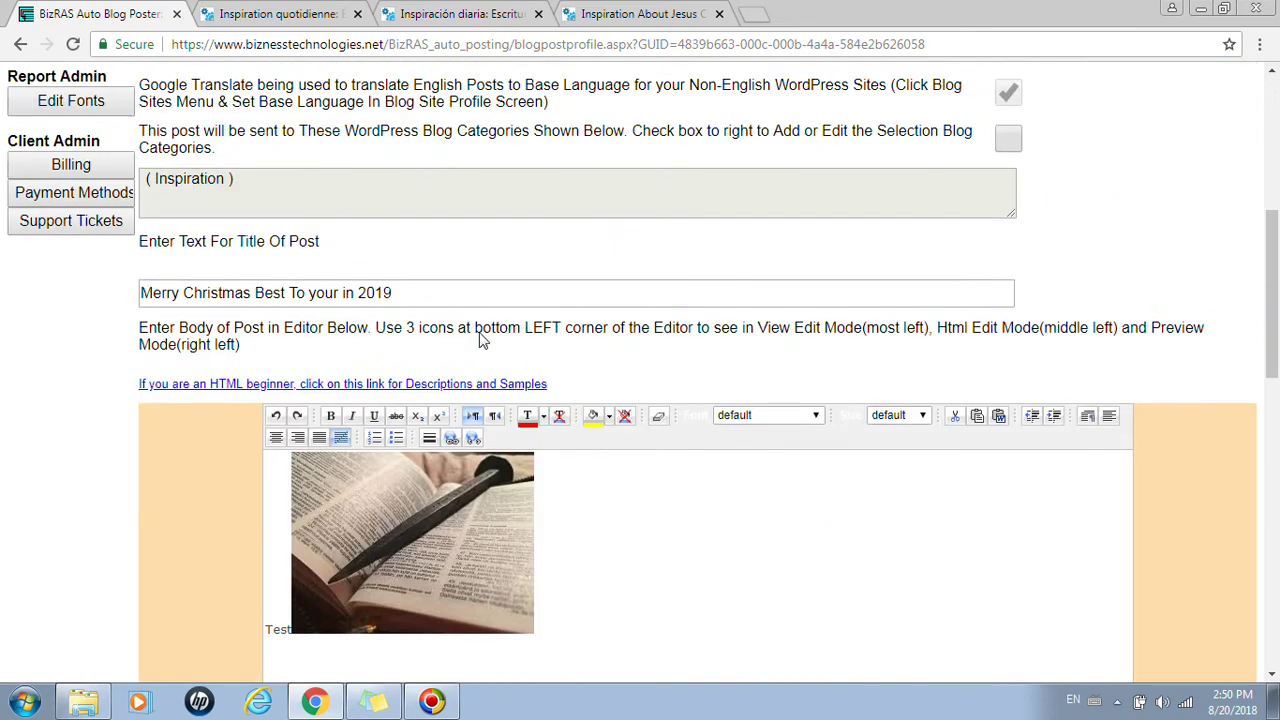
pyautogui.moveTo(393, 293); pyautogui.dragTo(368, 292)
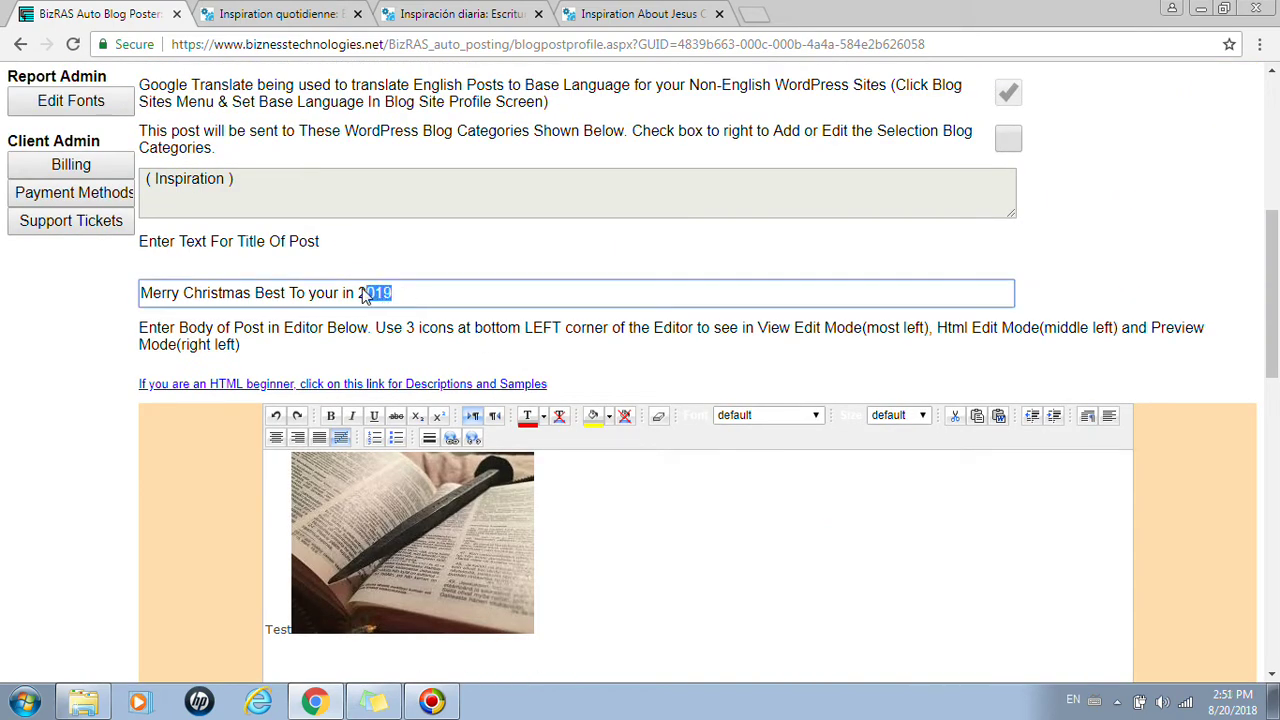
pyautogui.click(447, 300)
pyautogui.moveTo(403, 293); pyautogui.dragTo(130, 292)
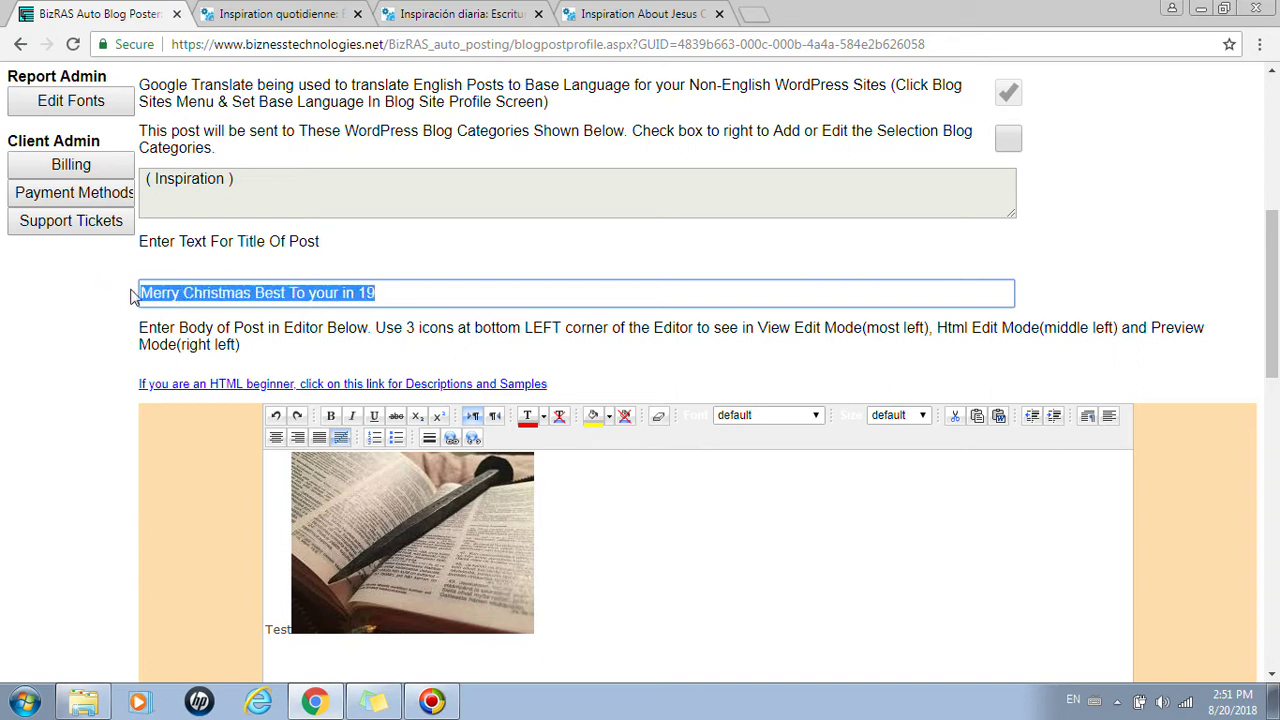
pyautogui.click(392, 300)
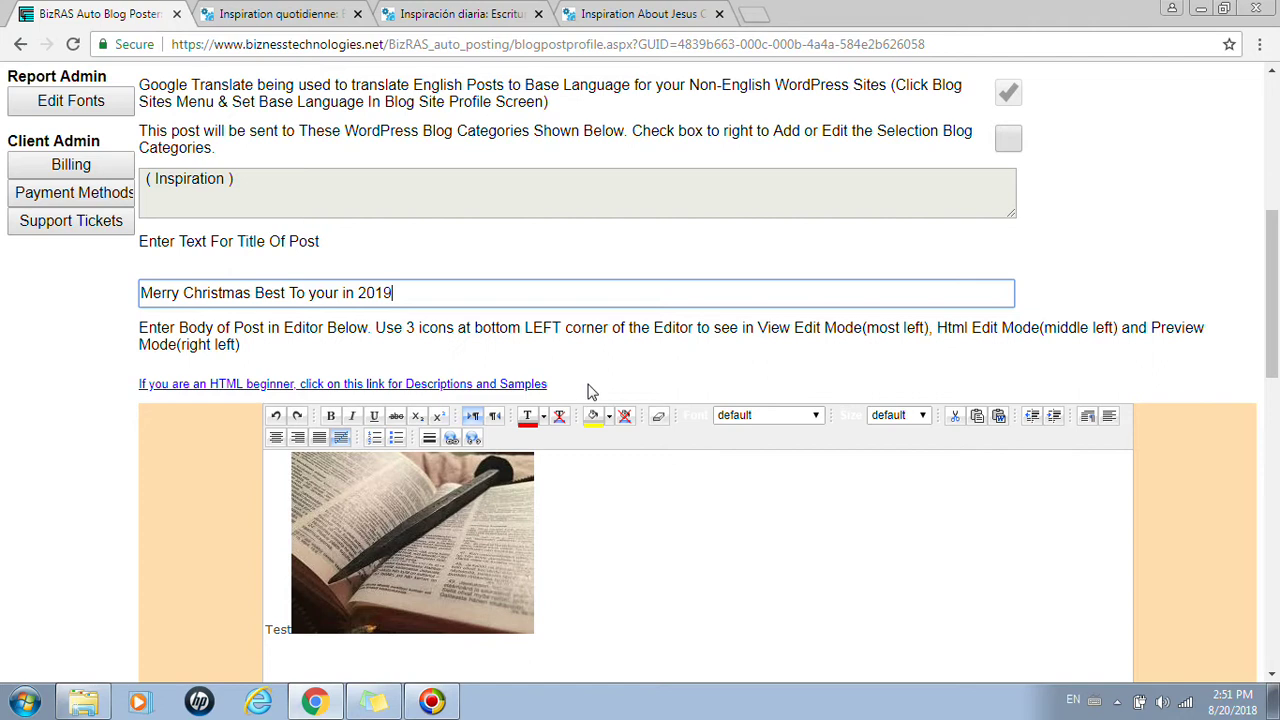
pyautogui.scroll(-4, 588, 395)
pyautogui.scroll(-2, 588, 433)
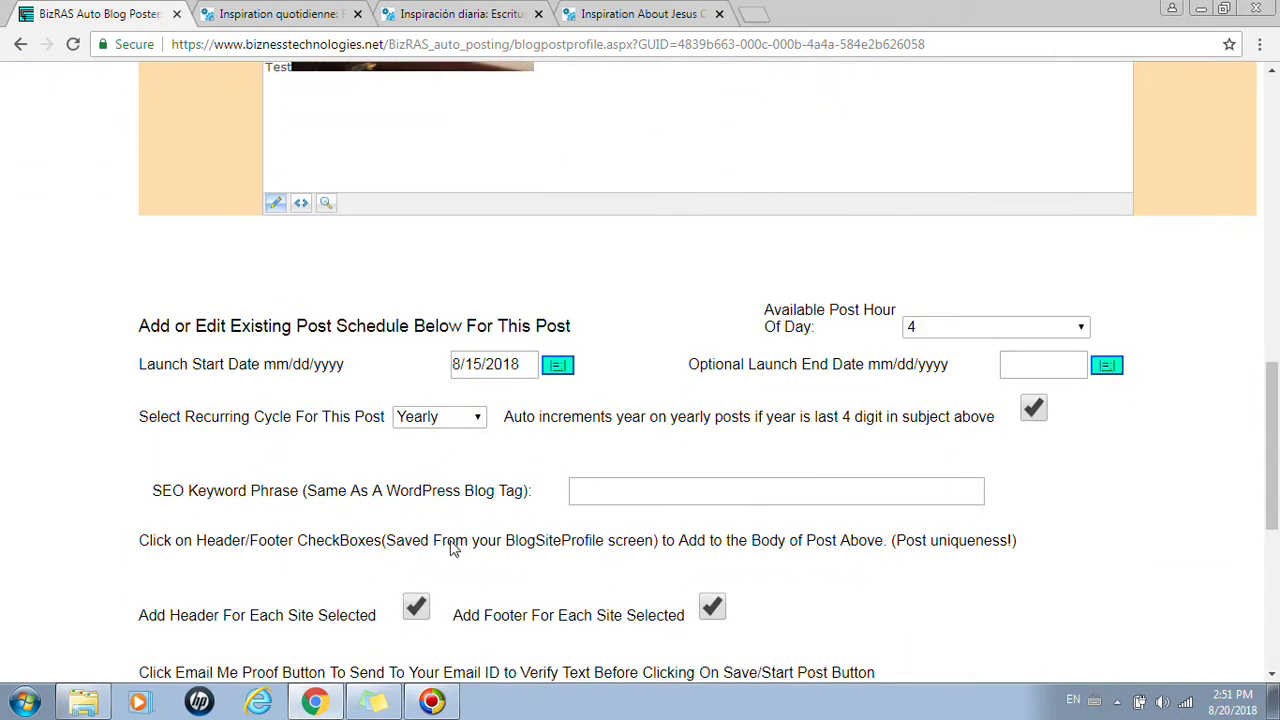
# Check the header and footer options for each selected site, and review the post's target blog sites and translation setting.
pyautogui.moveTo(349, 615); pyautogui.dragTo(157, 620)
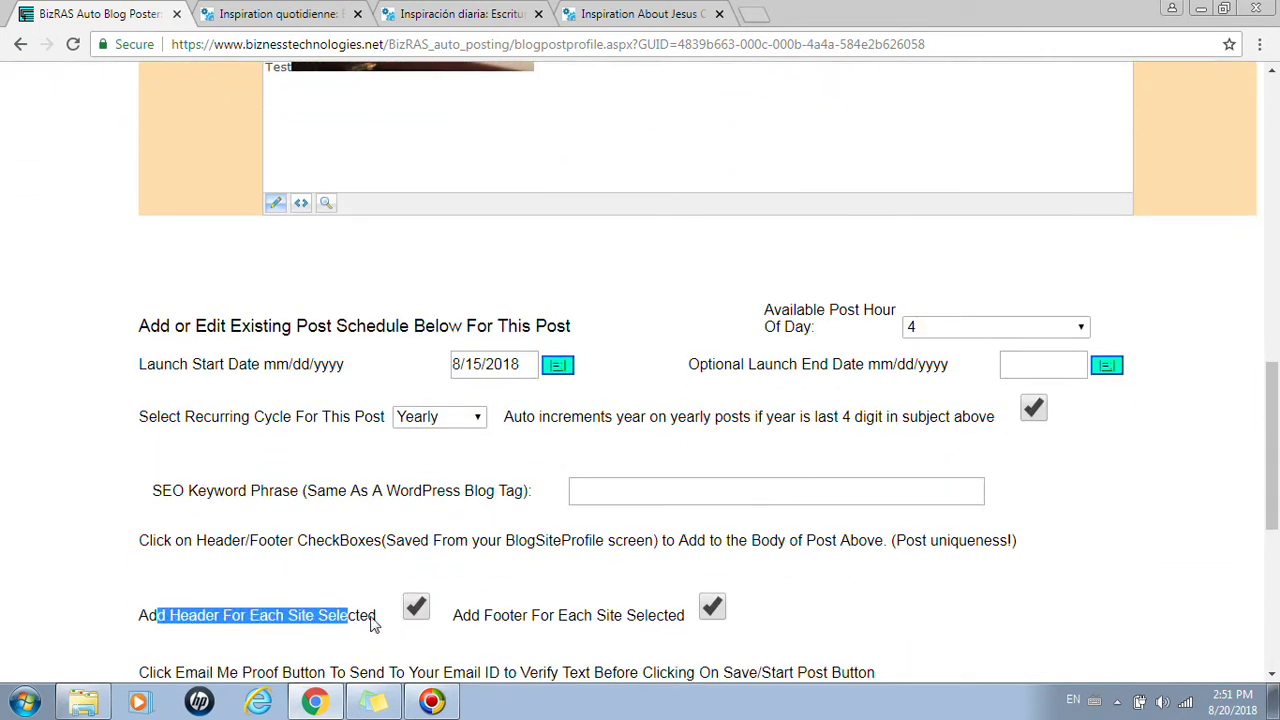
pyautogui.moveTo(500, 620); pyautogui.dragTo(632, 622)
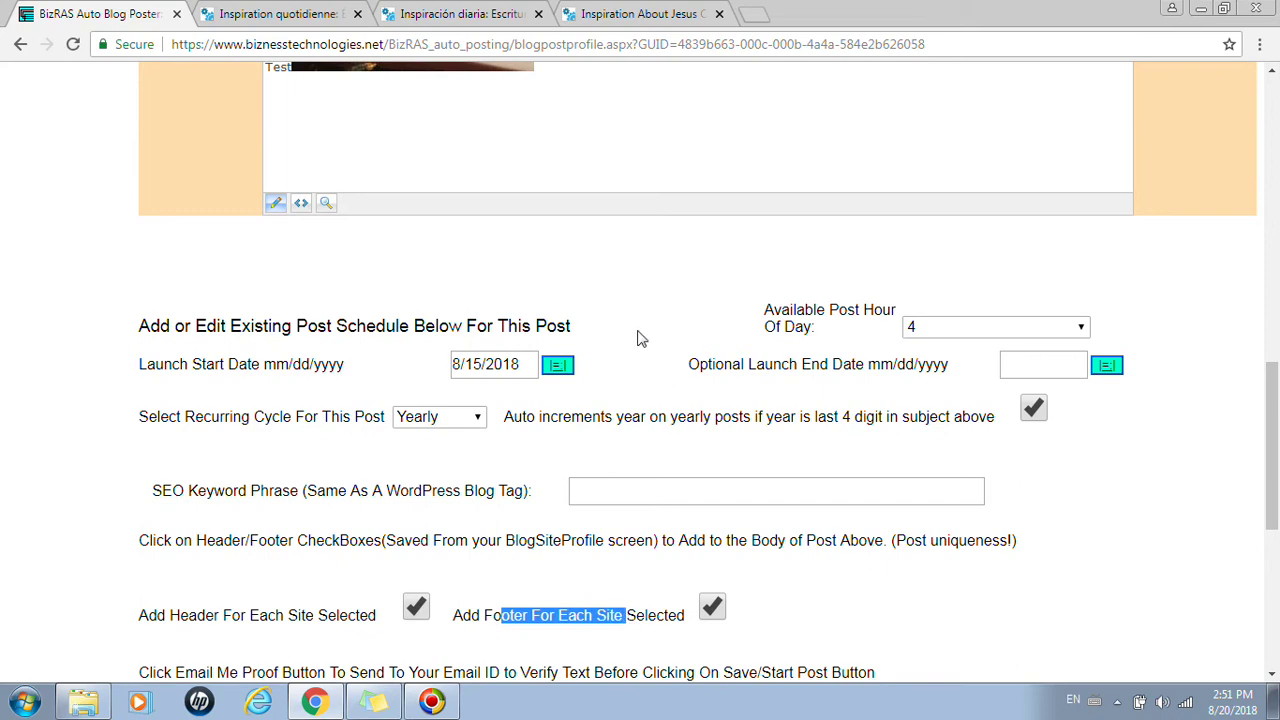
pyautogui.scroll(15, 726, 476)
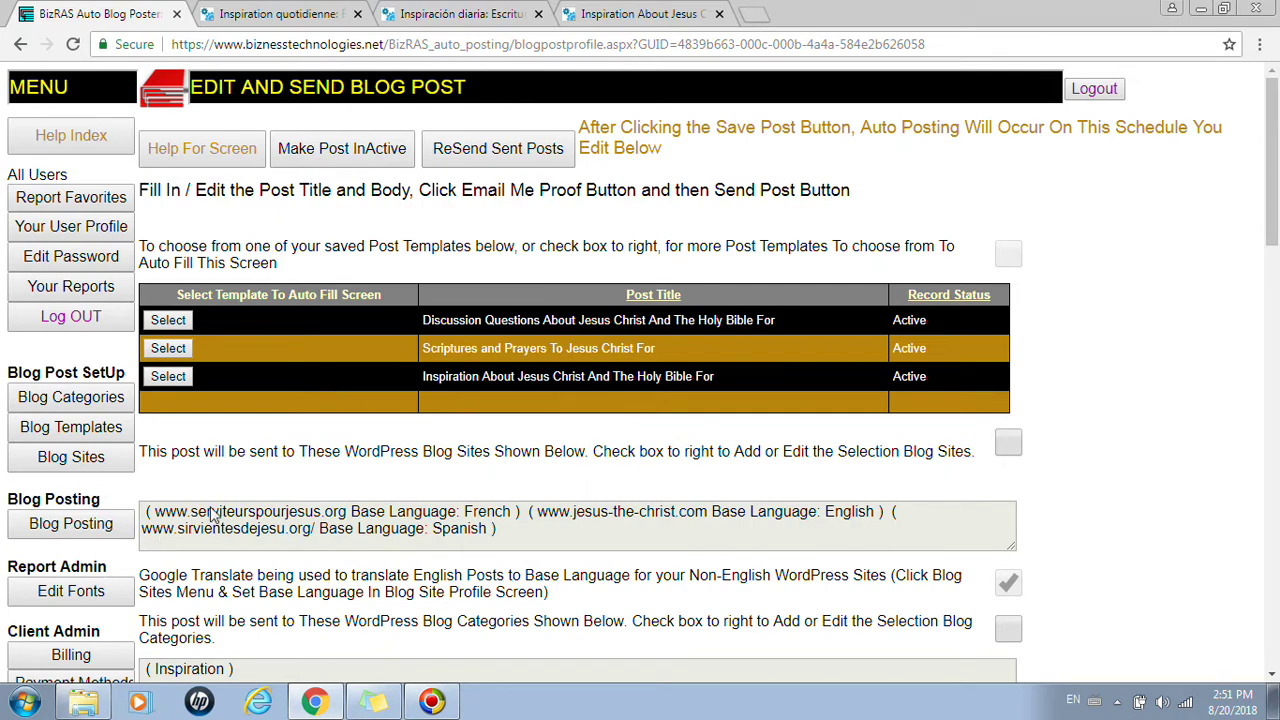
pyautogui.scroll(-2, 215, 575)
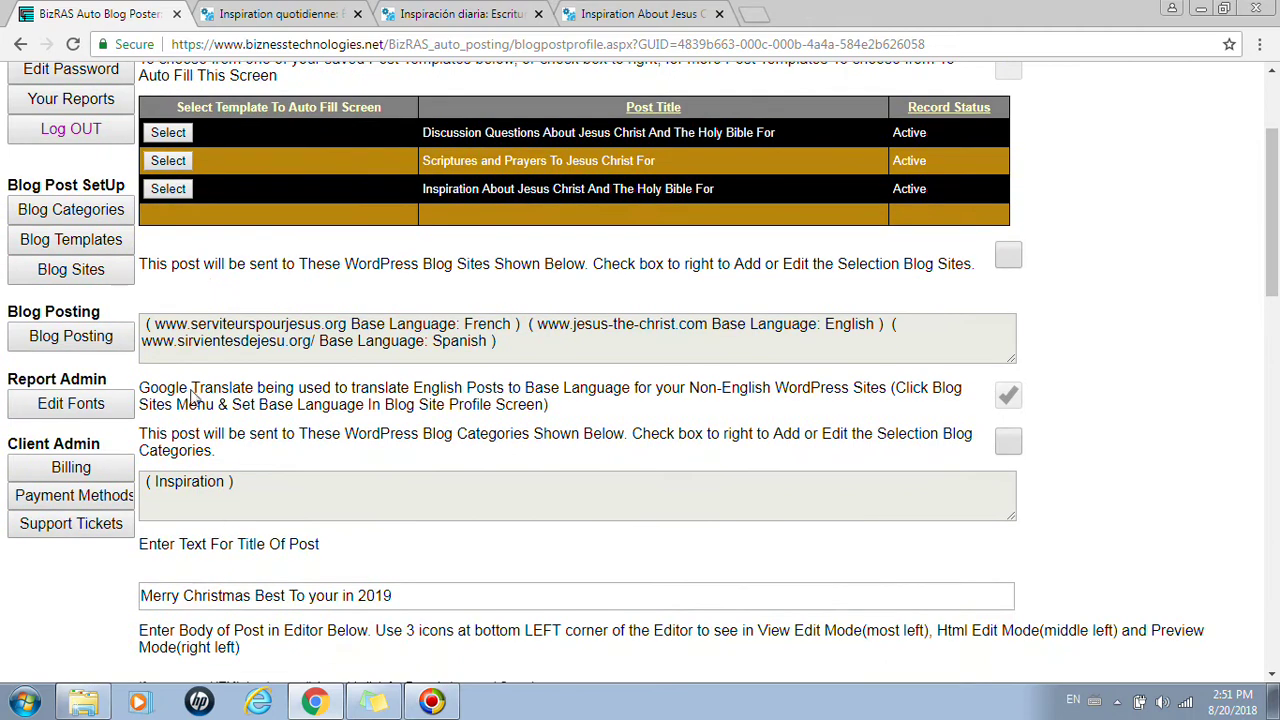
pyautogui.scroll(2, 335, 270)
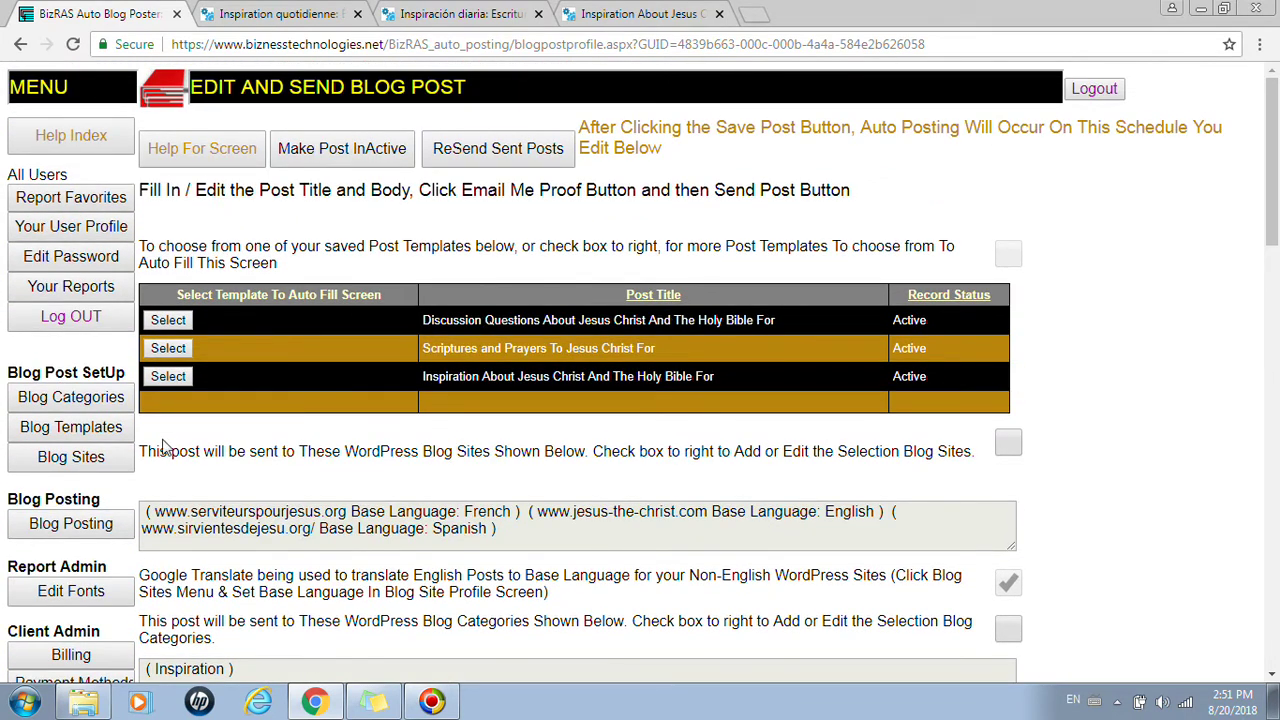
# Open a new blog post template and examine its site, category, title and body fields.
pyautogui.click(80, 540)
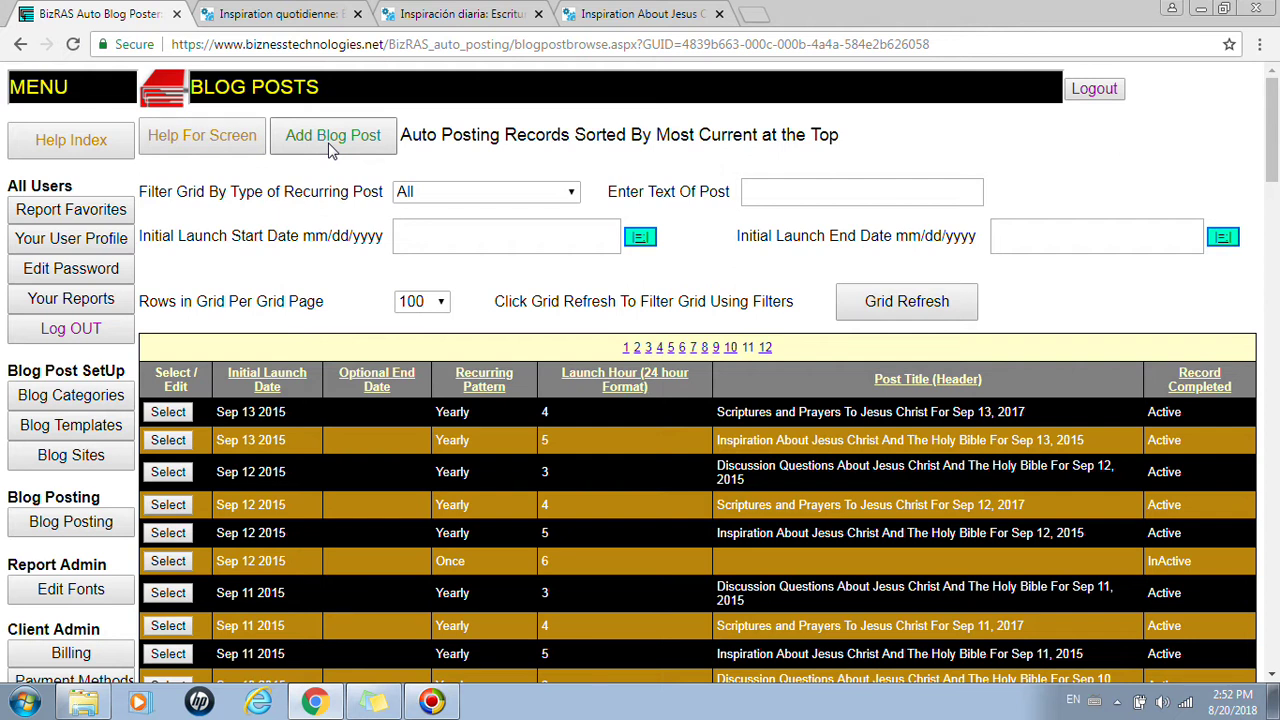
pyautogui.click(66, 430)
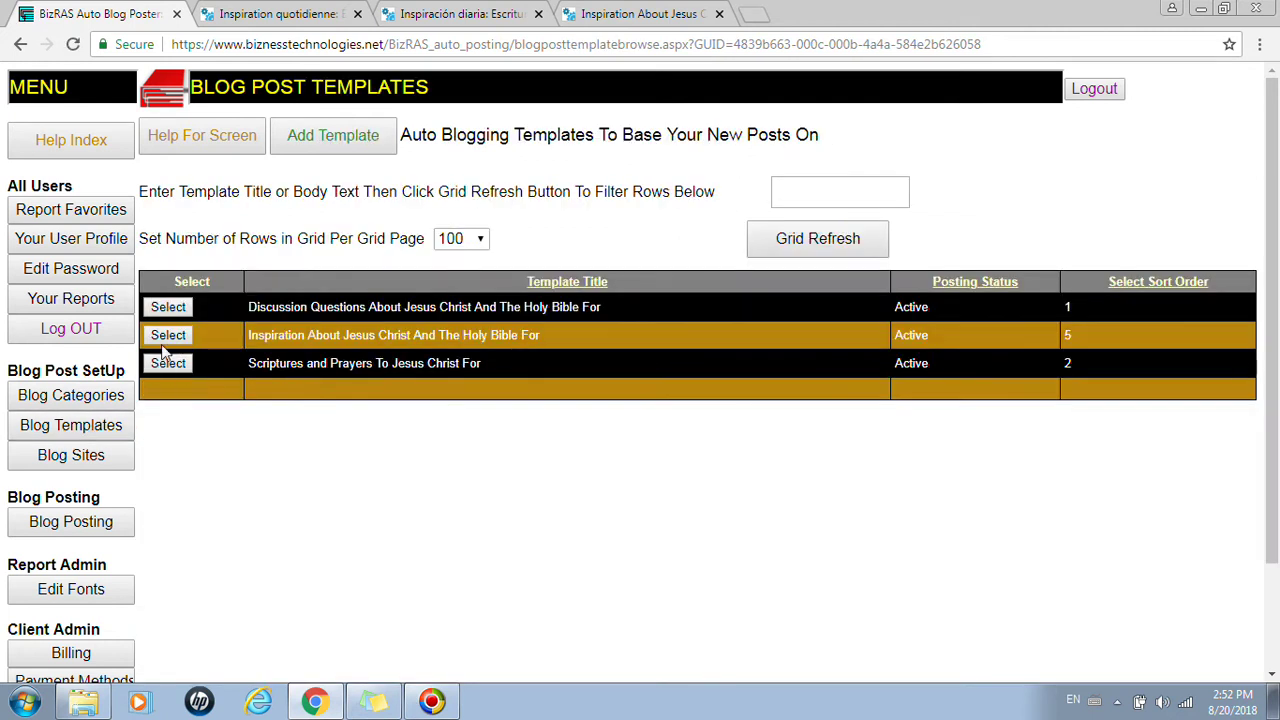
pyautogui.click(333, 140)
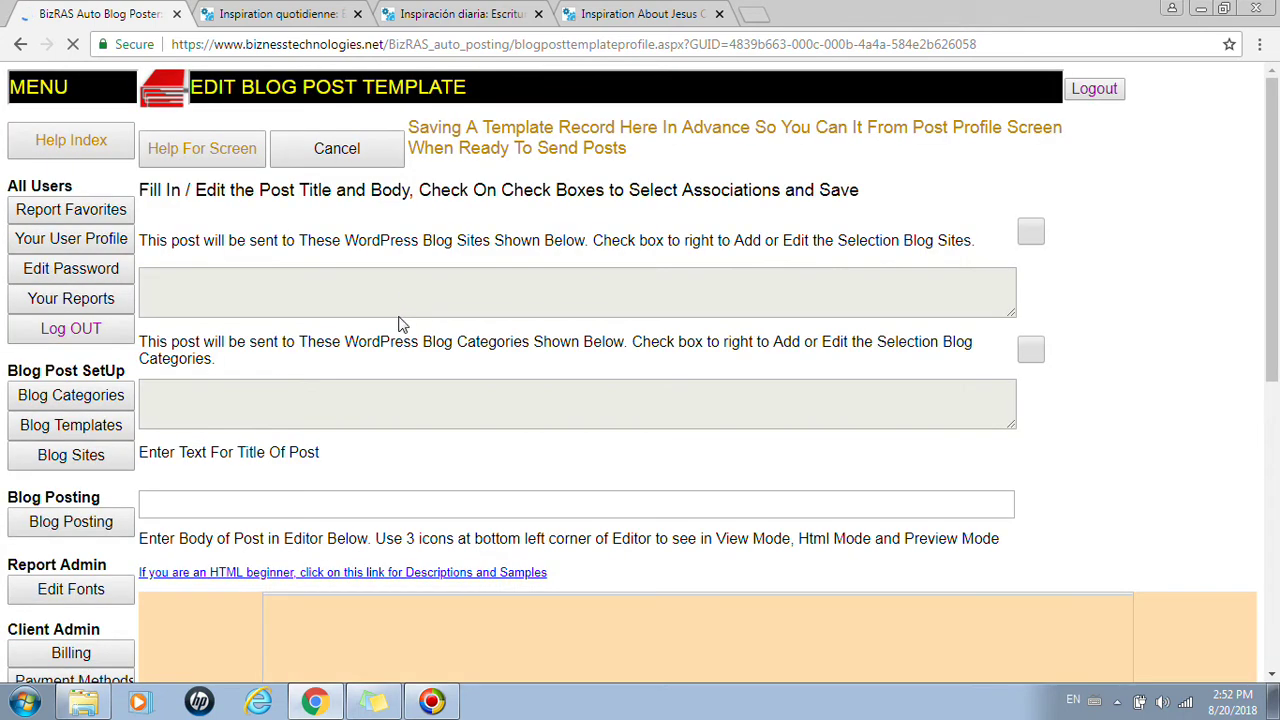
pyautogui.scroll(-2, 400, 430)
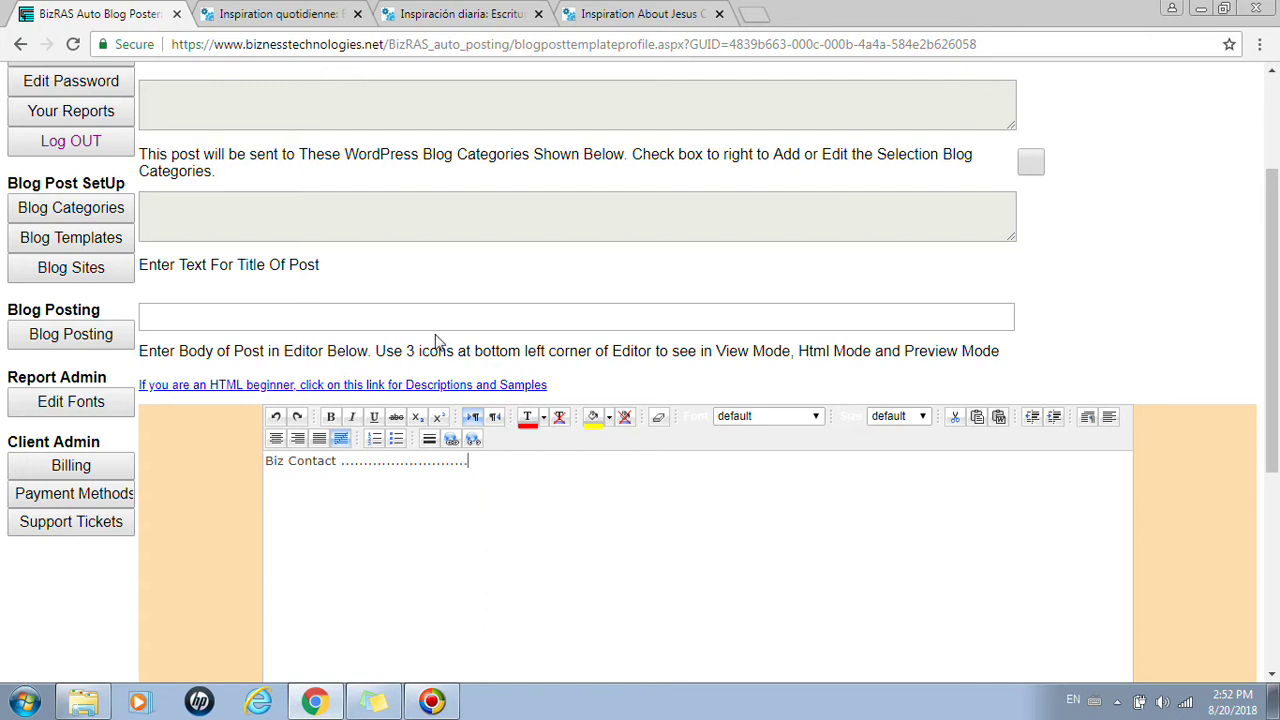
pyautogui.scroll(2, 449, 341)
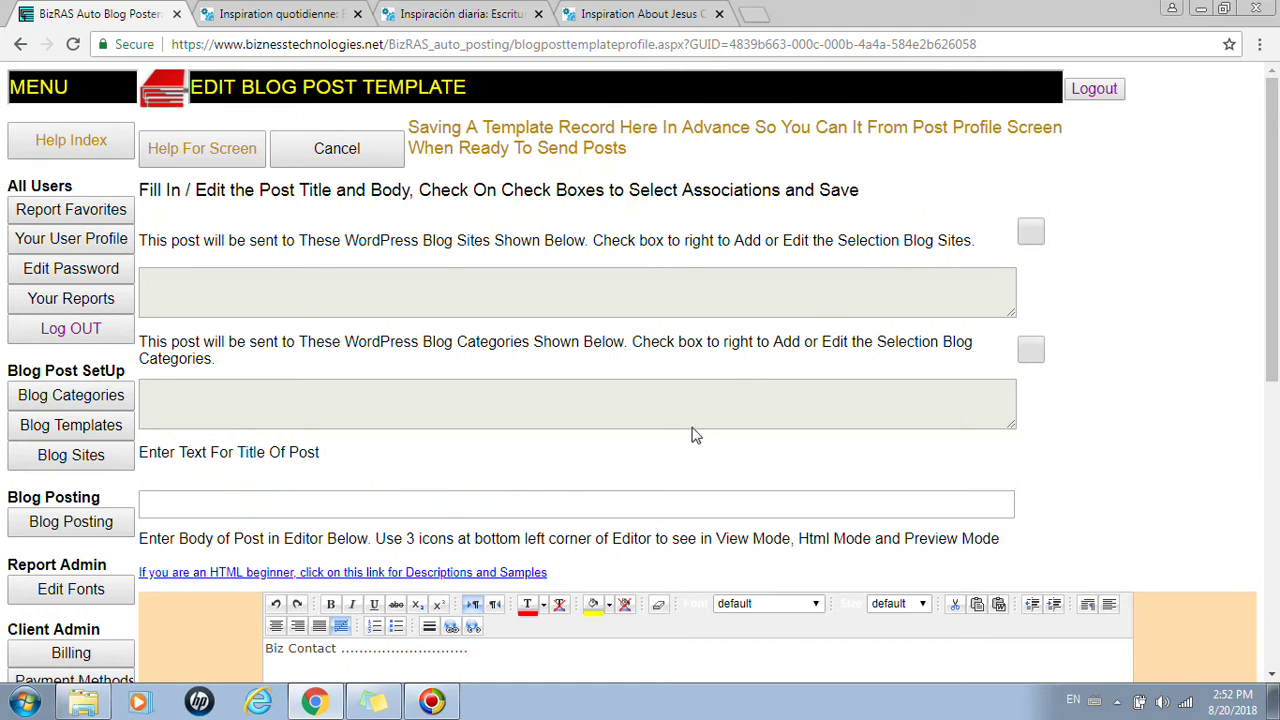
pyautogui.scroll(-2, 477, 522)
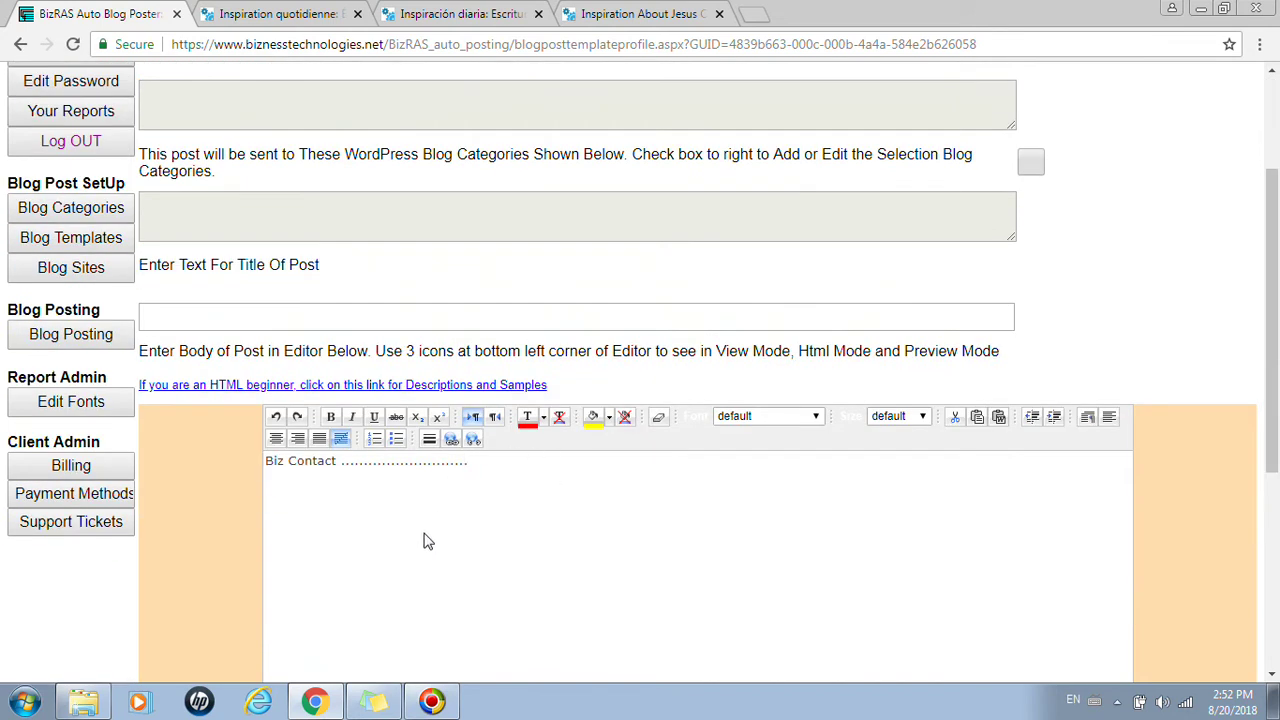
pyautogui.click(236, 320)
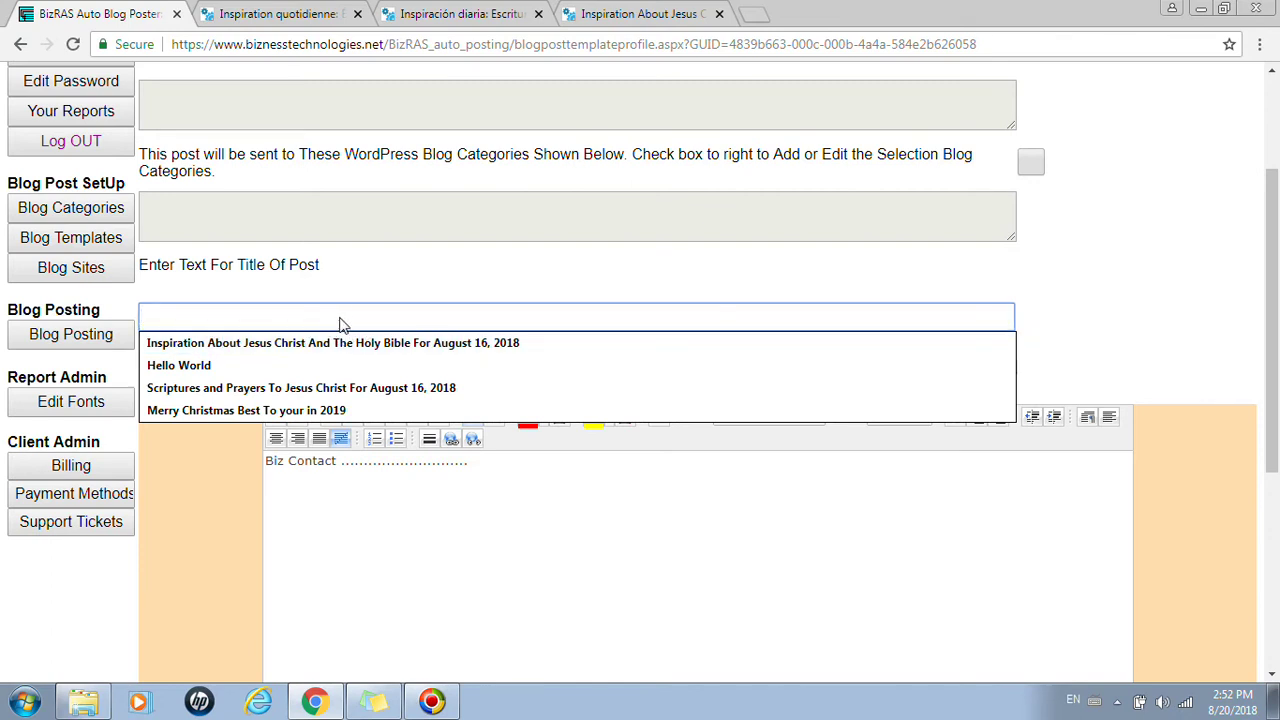
pyautogui.scroll(2, 340, 318)
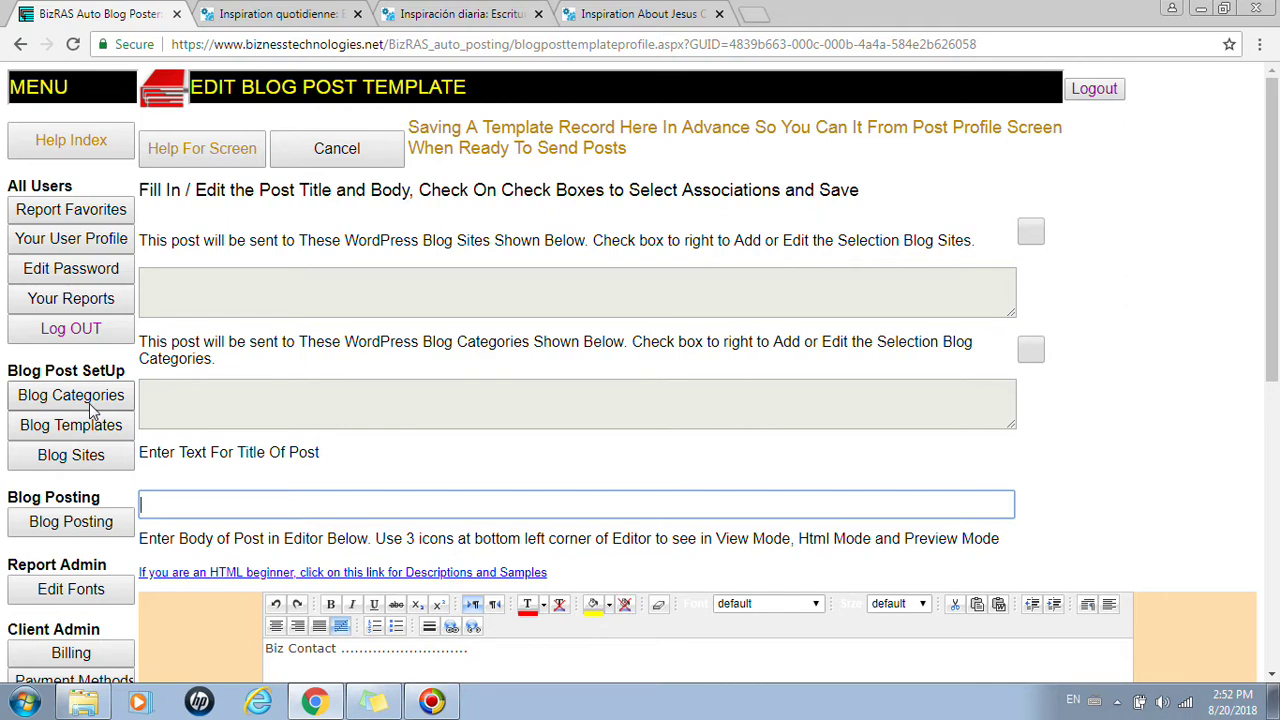
# Add a new blog post and auto-fill it from the "Inspiration About Jesus Christ And The Holy Bible For" template.
pyautogui.click(75, 522)
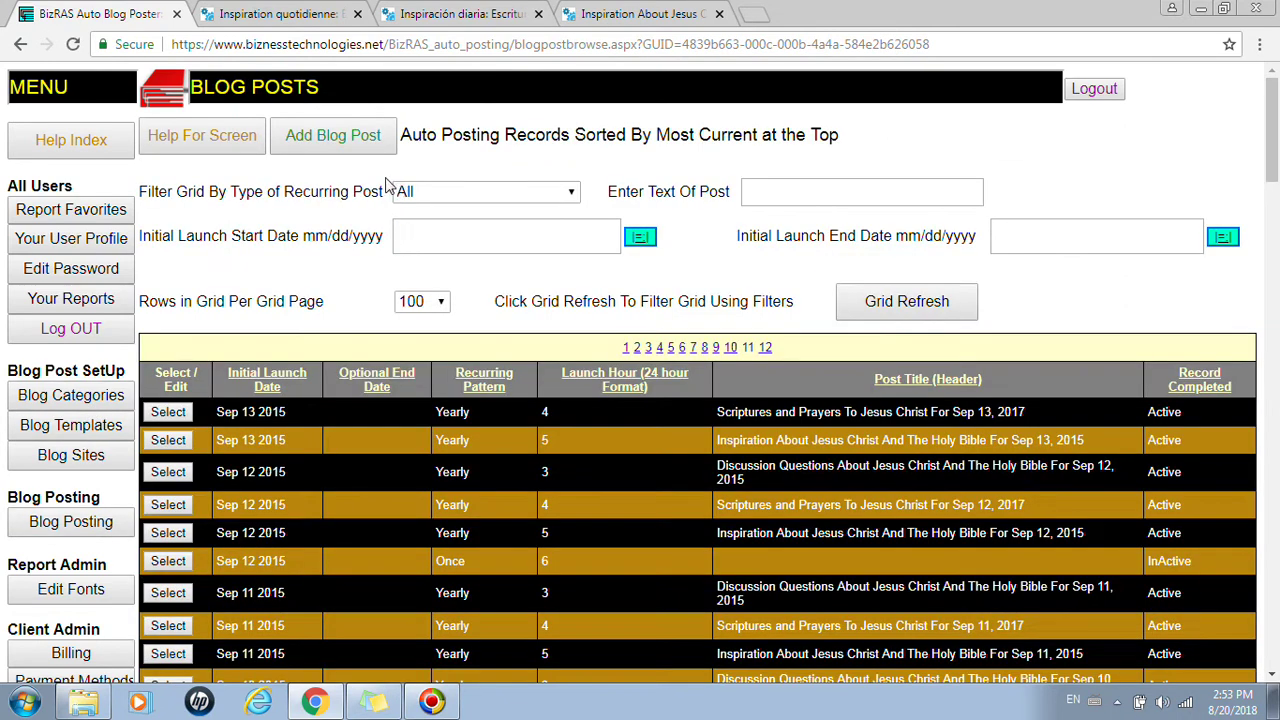
pyautogui.click(328, 138)
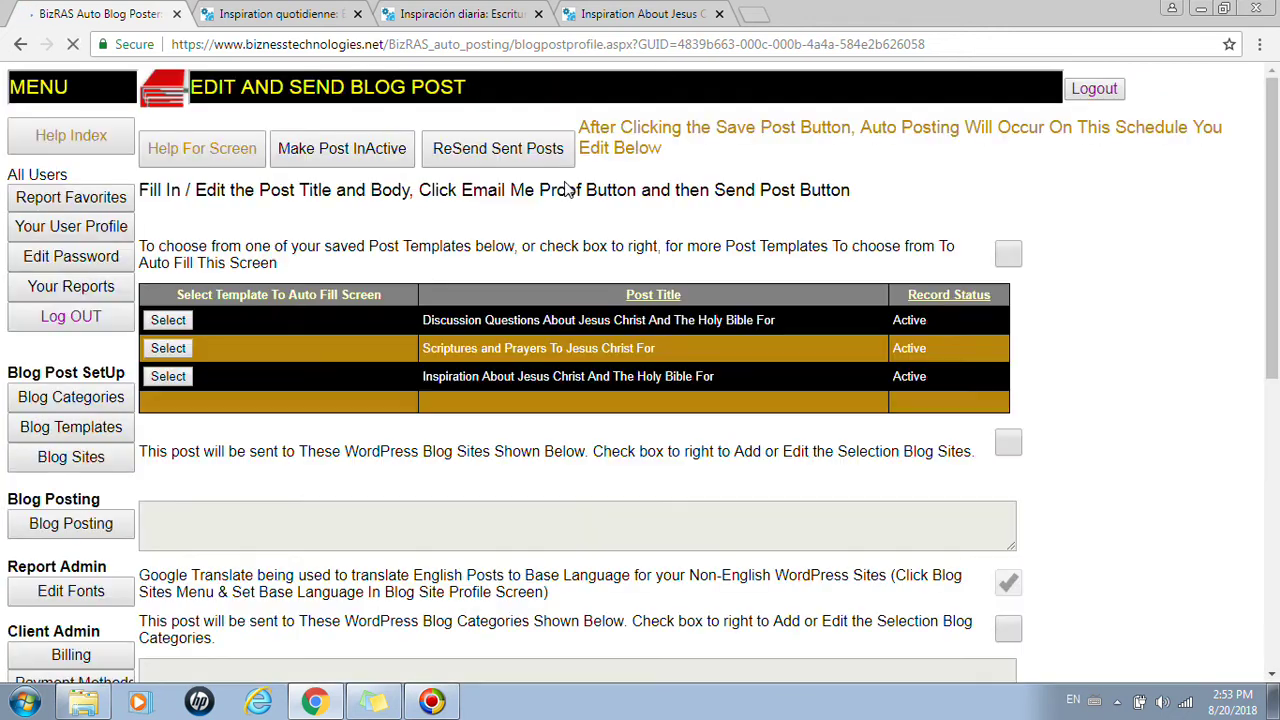
pyautogui.scroll(-1, 270, 276)
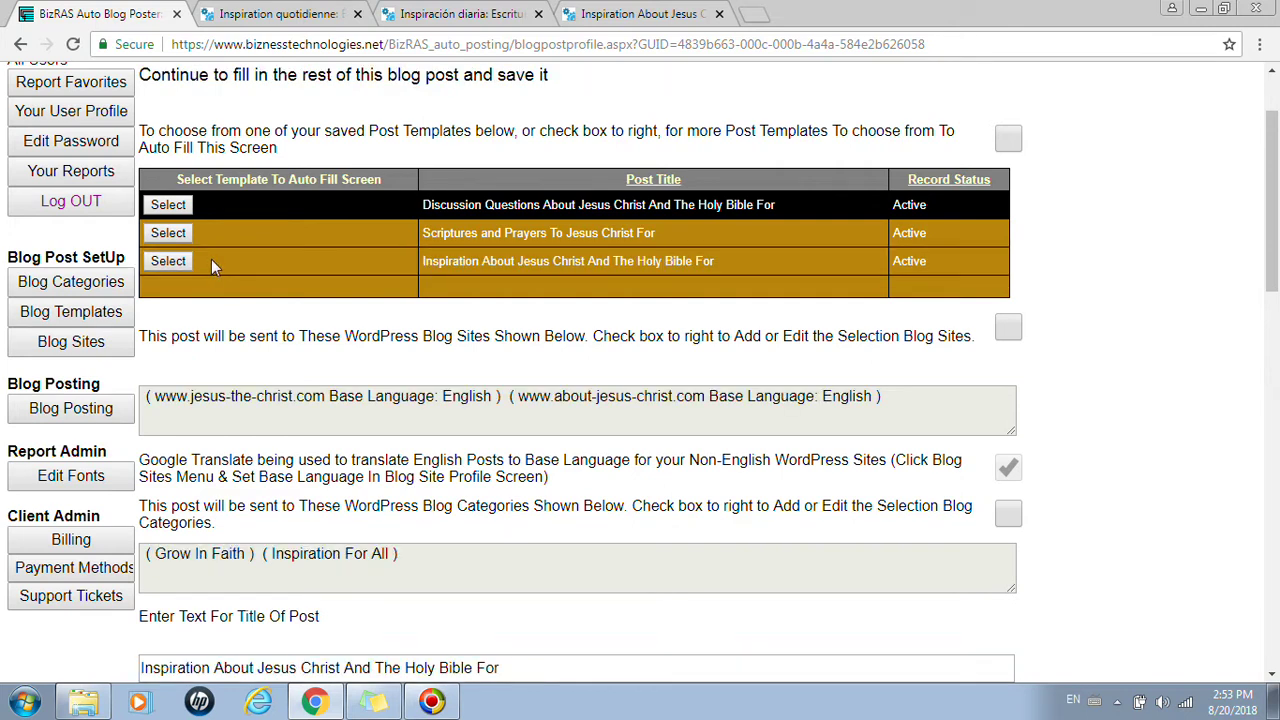
# Check the filled-in sites and categories, and complete the title as "Inspiration About Jesus Christ And The Holy Bible For August 16, 2018".
pyautogui.moveTo(879, 397); pyautogui.dragTo(154, 400)
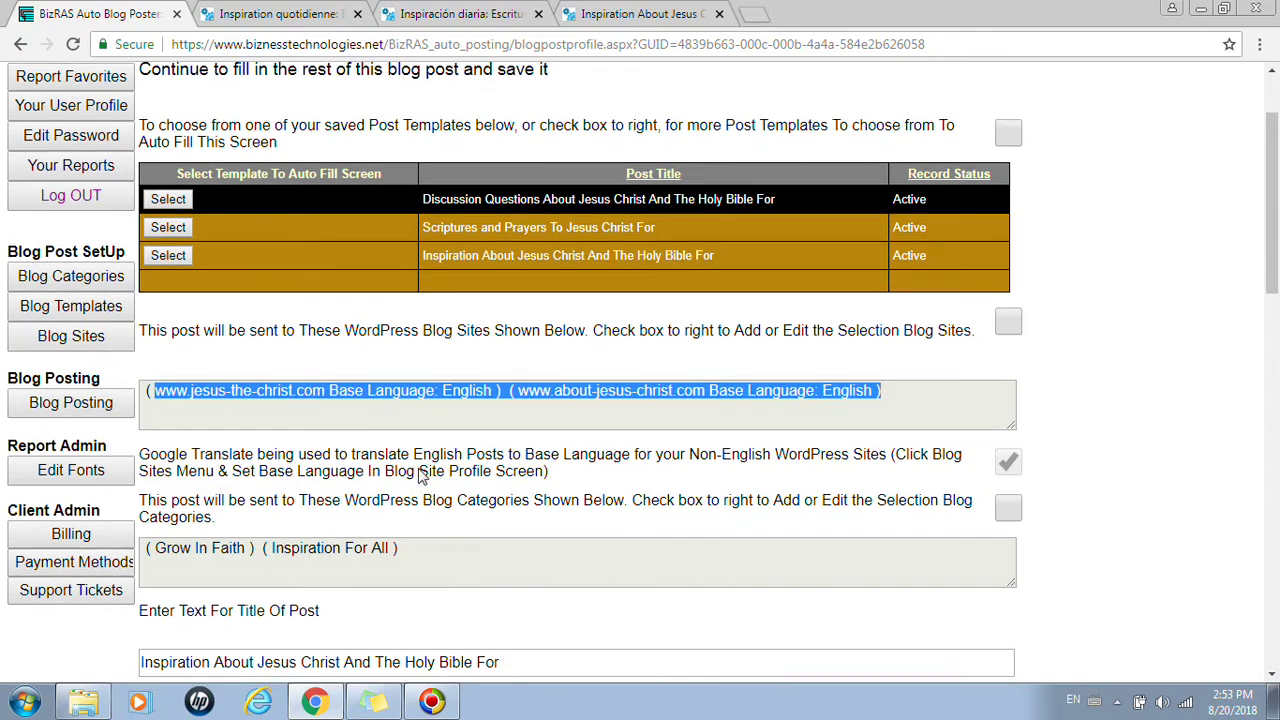
pyautogui.scroll(-2, 408, 465)
pyautogui.moveTo(411, 374); pyautogui.dragTo(172, 368)
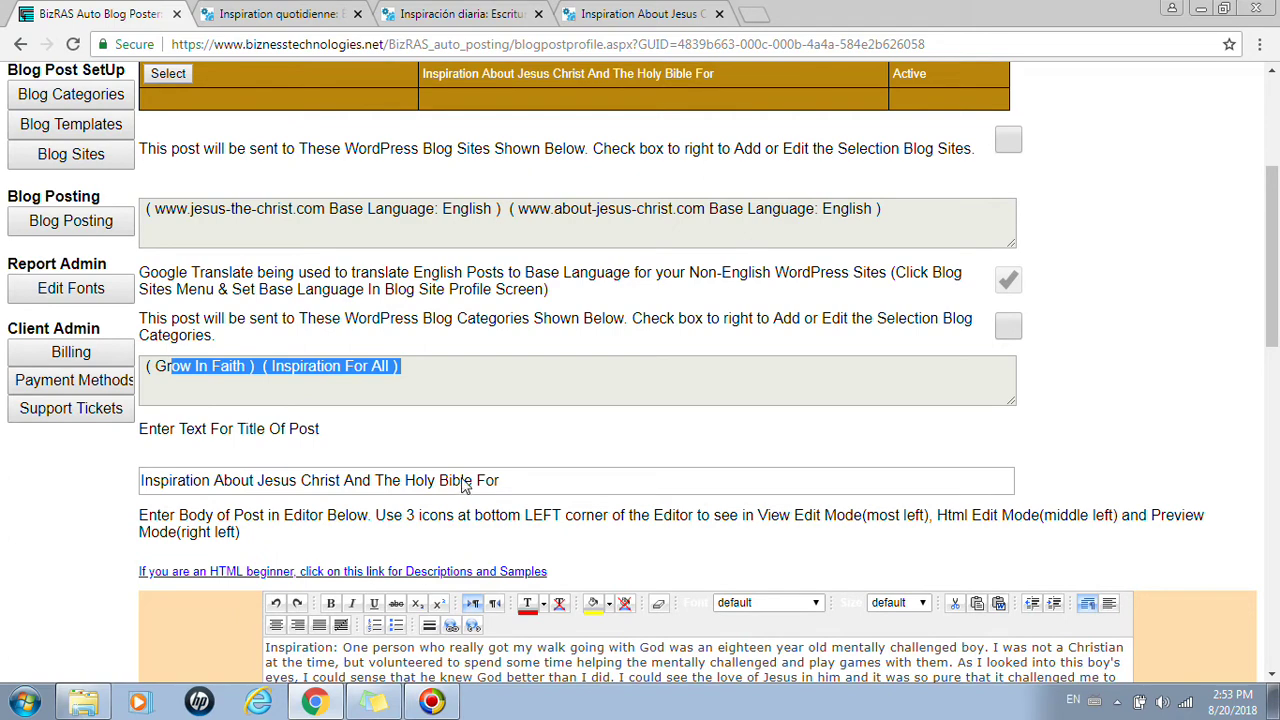
pyautogui.click(518, 484)
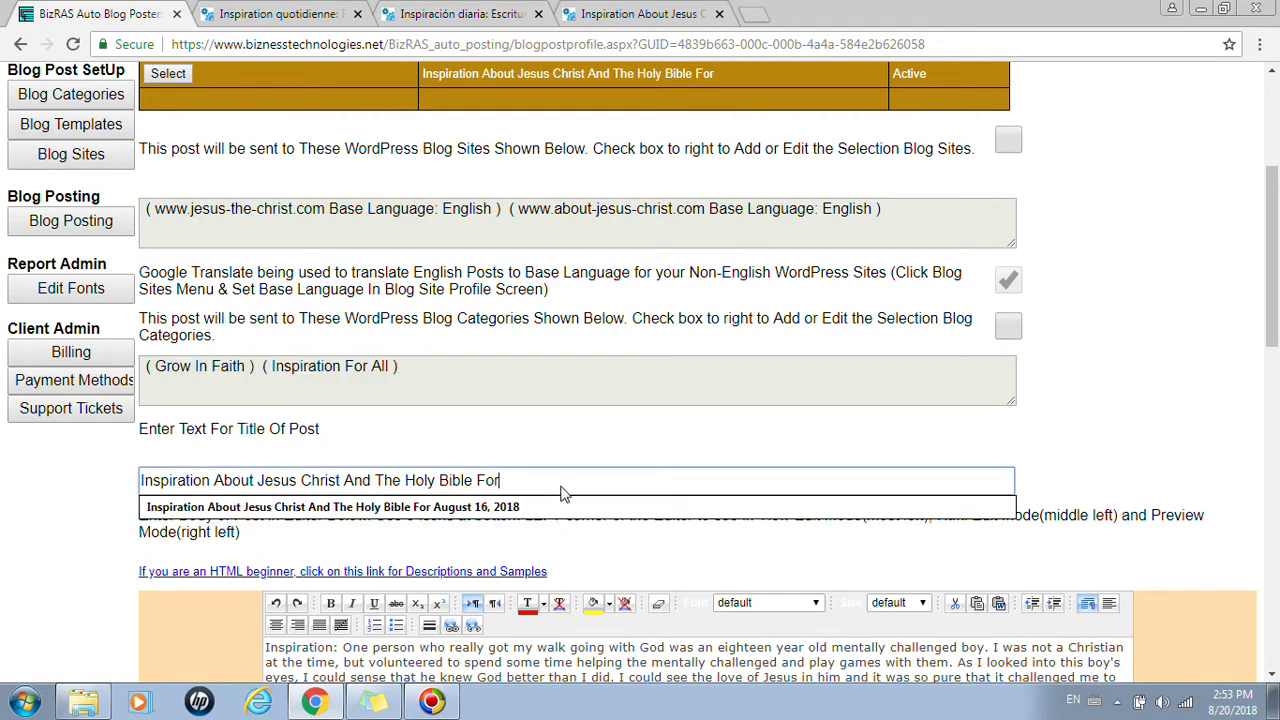
pyautogui.click(514, 506)
# Replace the two link paragraphs in the post body with "Promo on product 1034 sale 50% until year end".
pyautogui.scroll(-3, 530, 468)
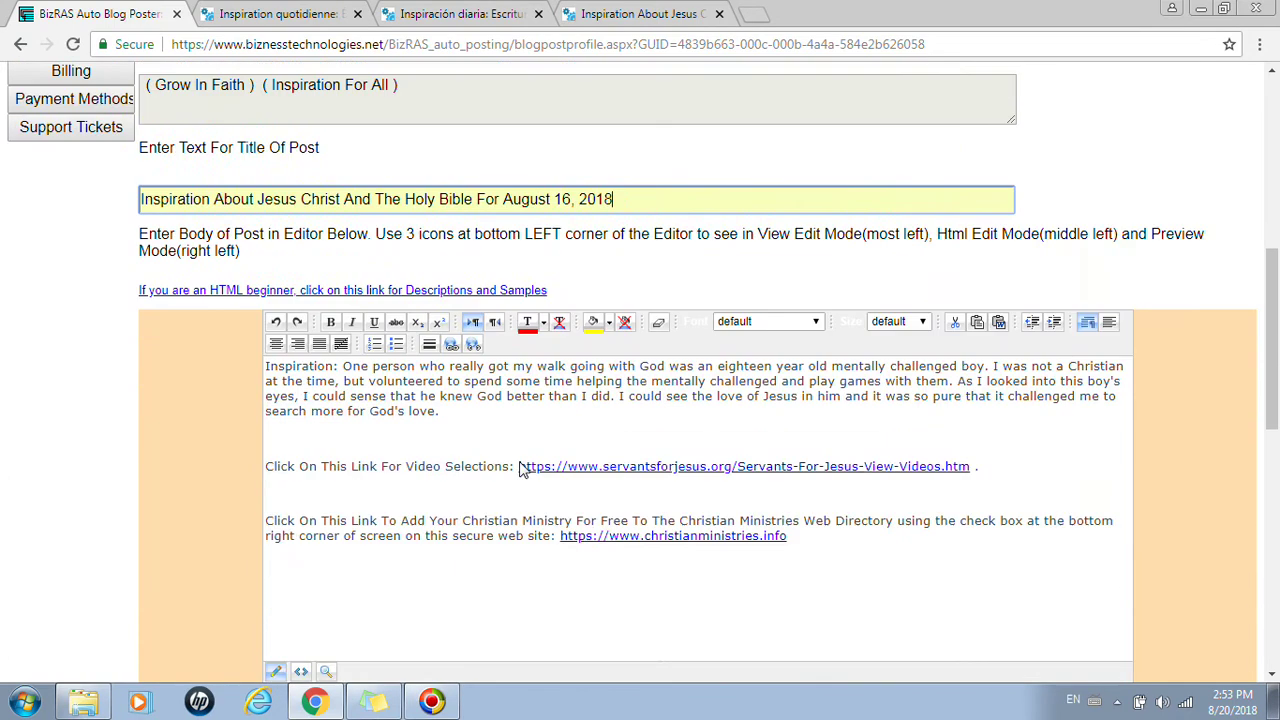
pyautogui.scroll(-3, 347, 416)
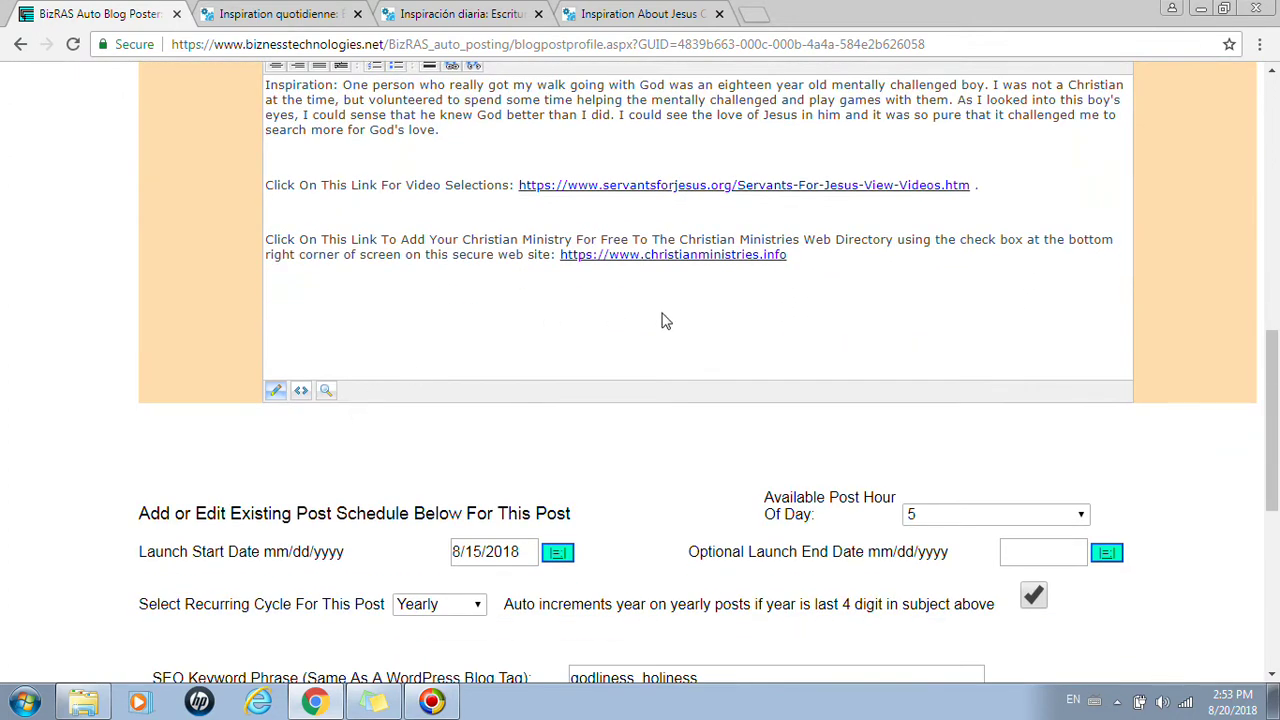
pyautogui.moveTo(762, 264); pyautogui.dragTo(195, 182)
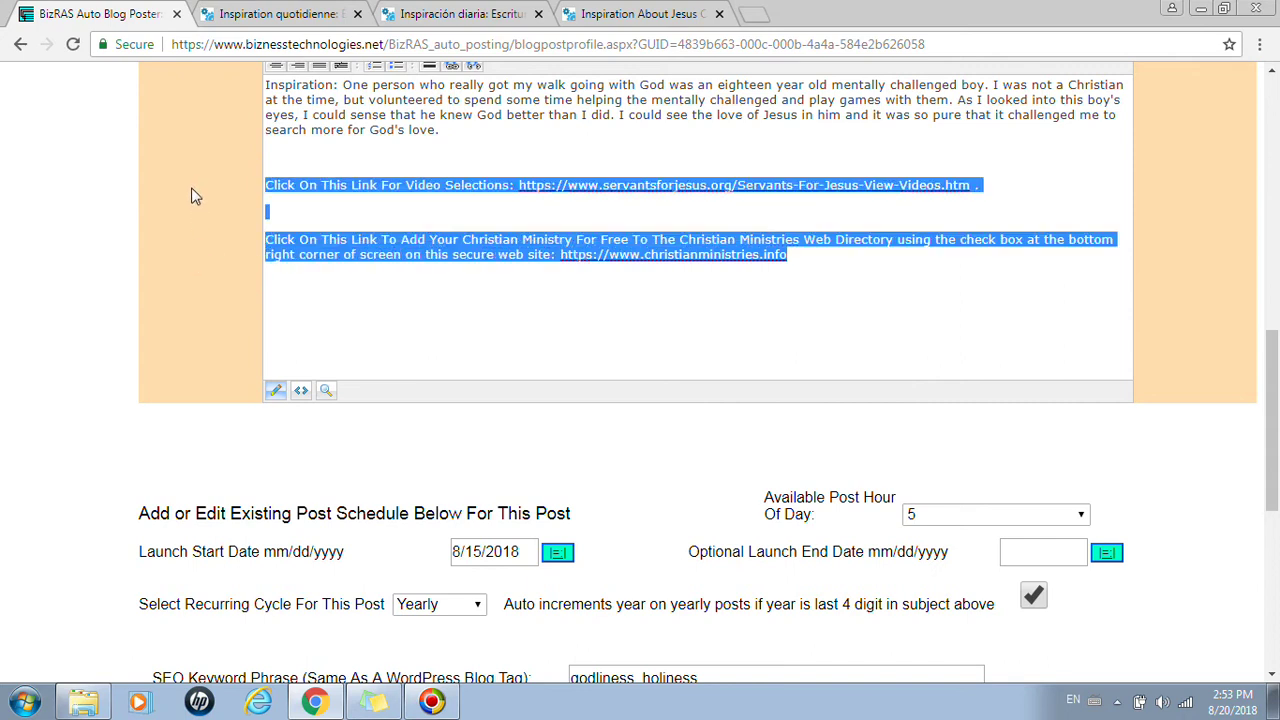
pyautogui.press('Delete')
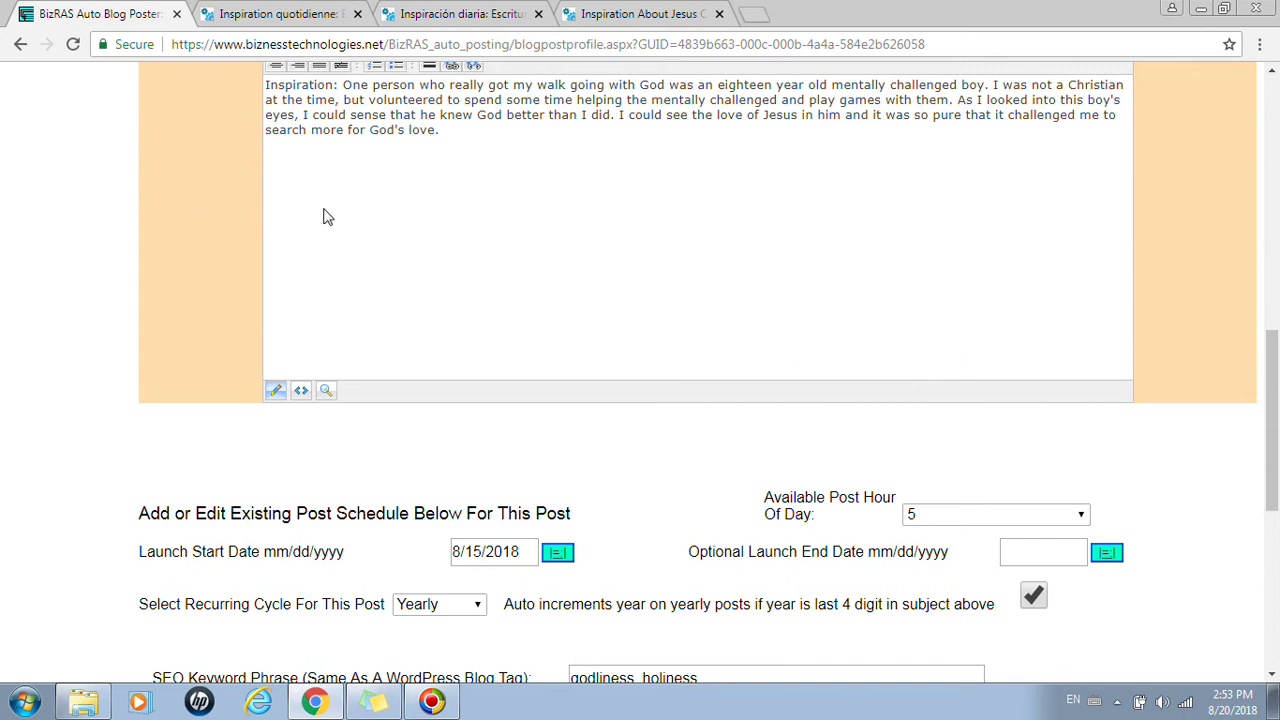
pyautogui.write('Rp,m')
pyautogui.moveTo(447, 136); pyautogui.dragTo(115, 17)
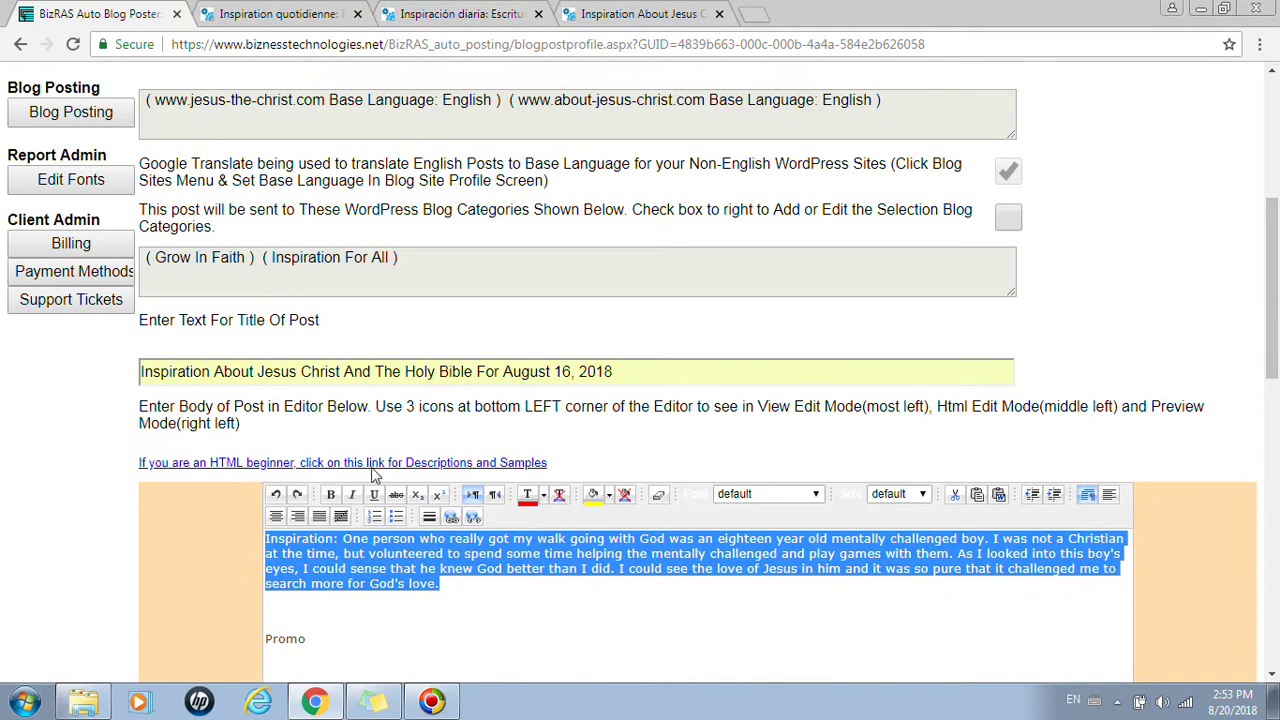
pyautogui.click(364, 640)
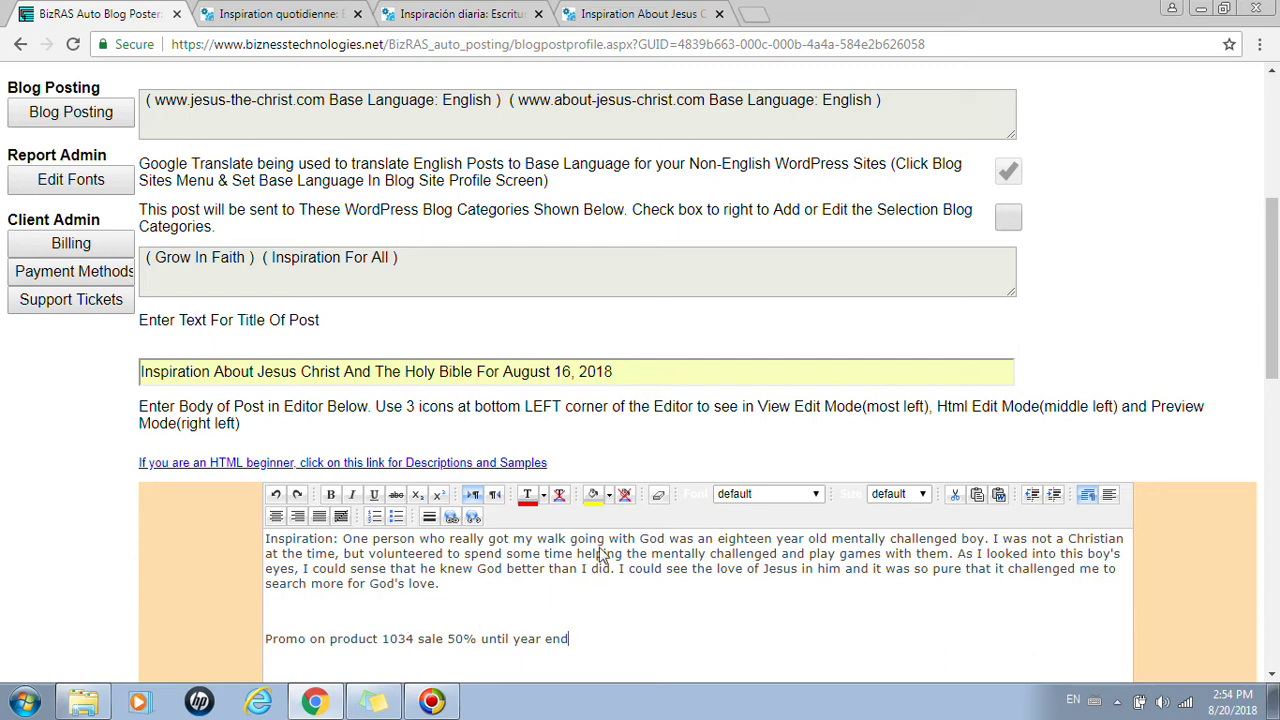
# Check the post's schedule, SEO keyword phrase, header and footer options, and the email proof option.
pyautogui.scroll(-7, 566, 500)
pyautogui.scroll(-1, 446, 497)
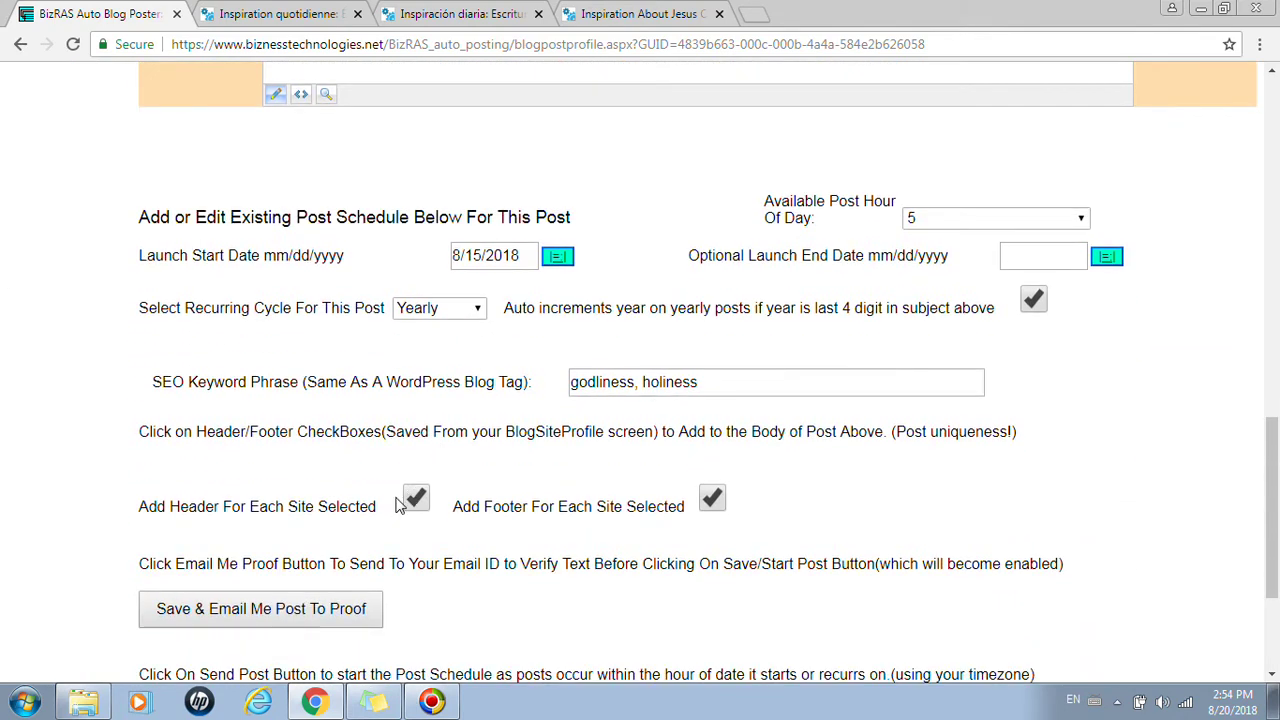
pyautogui.click(285, 612)
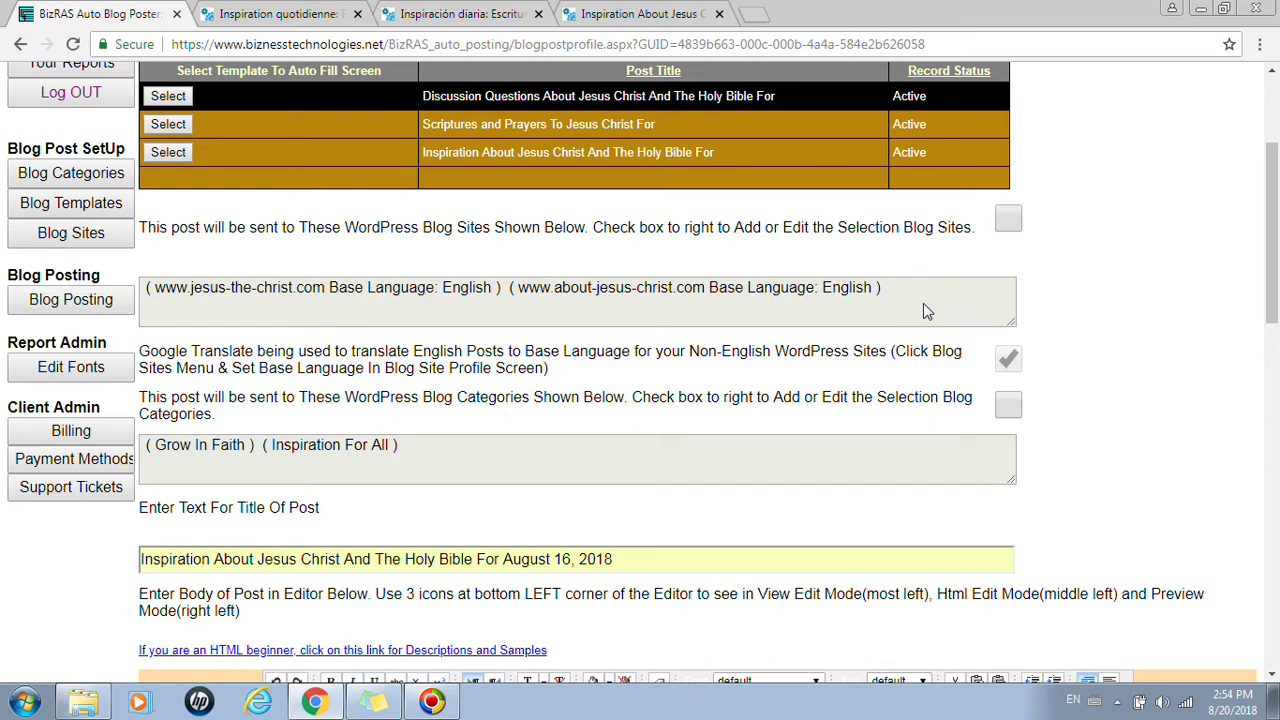
pyautogui.click(1007, 219)
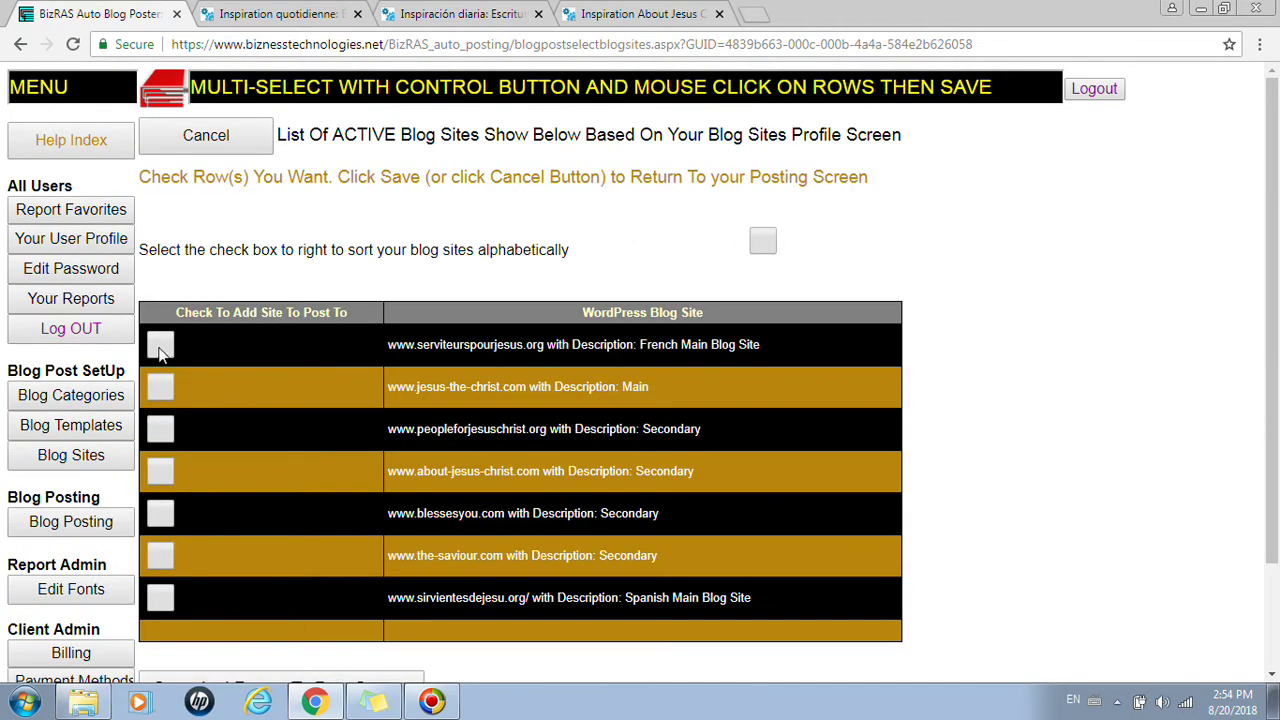
pyautogui.click(163, 388)
pyautogui.click(163, 600)
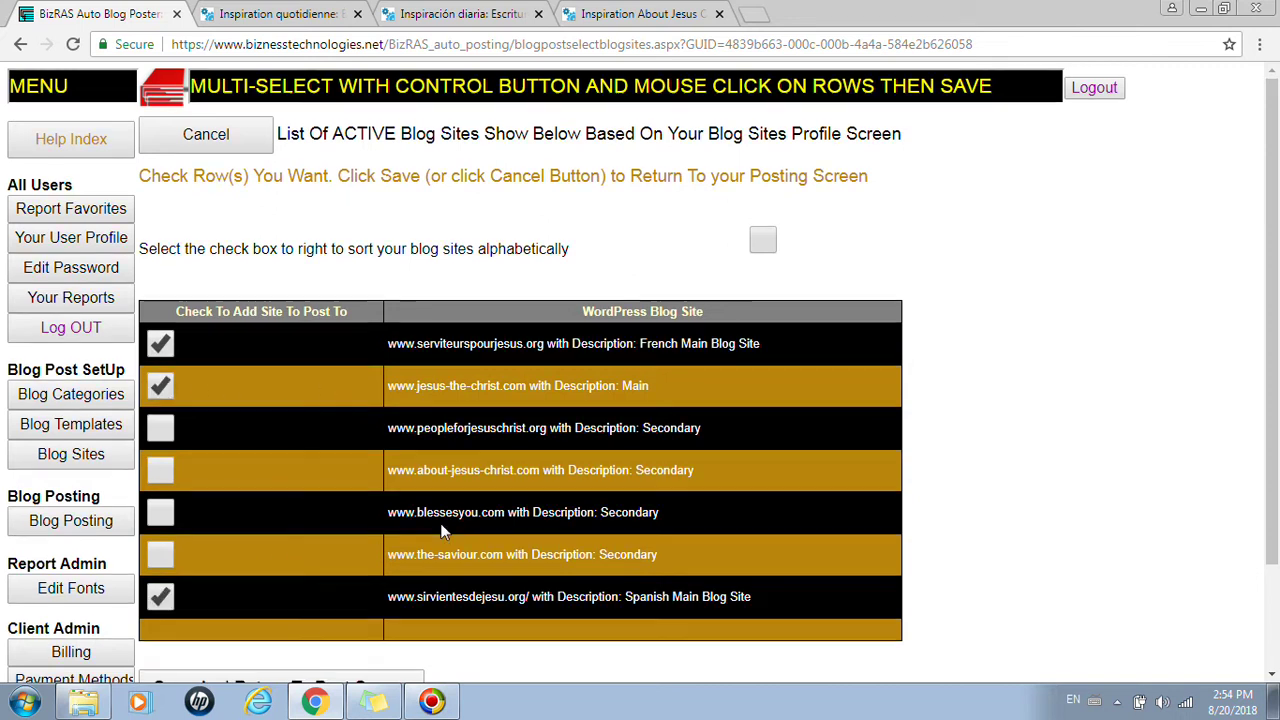
pyautogui.scroll(-2, 300, 540)
pyautogui.click(355, 560)
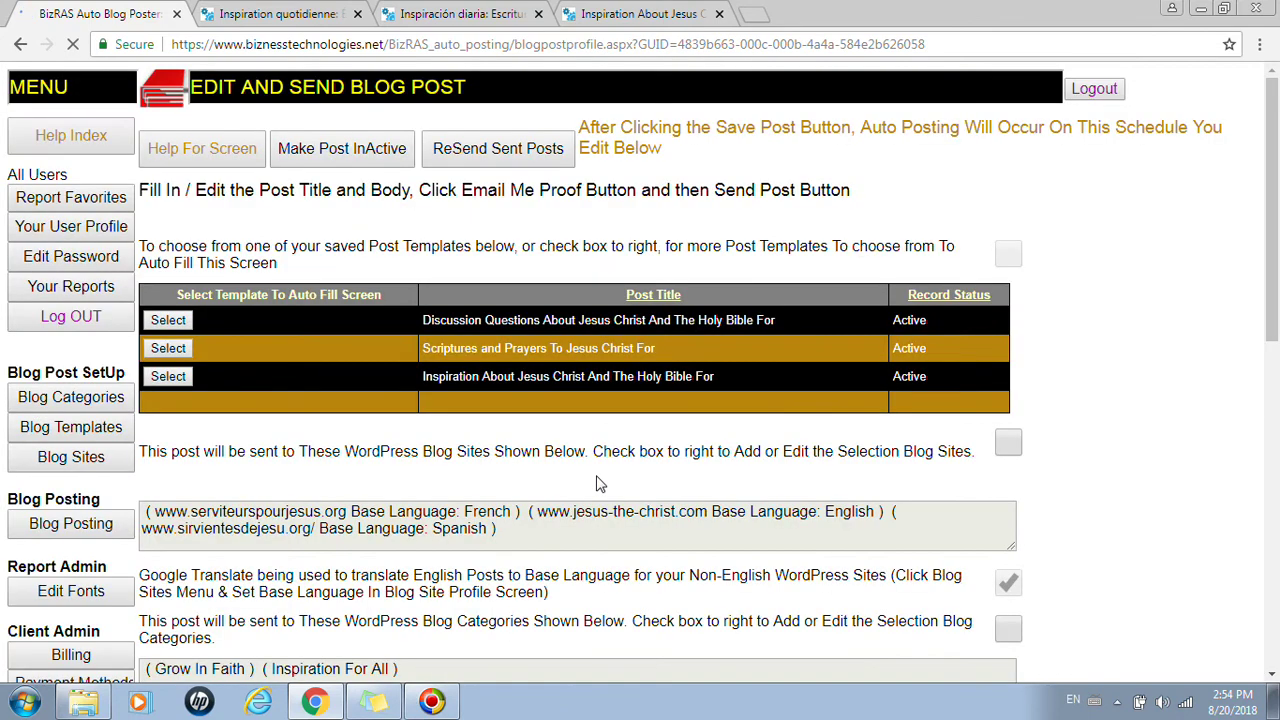
# Review the post's title, categories, body text and selected blog sites.
pyautogui.scroll(-5, 600, 530)
pyautogui.scroll(-1, 593, 548)
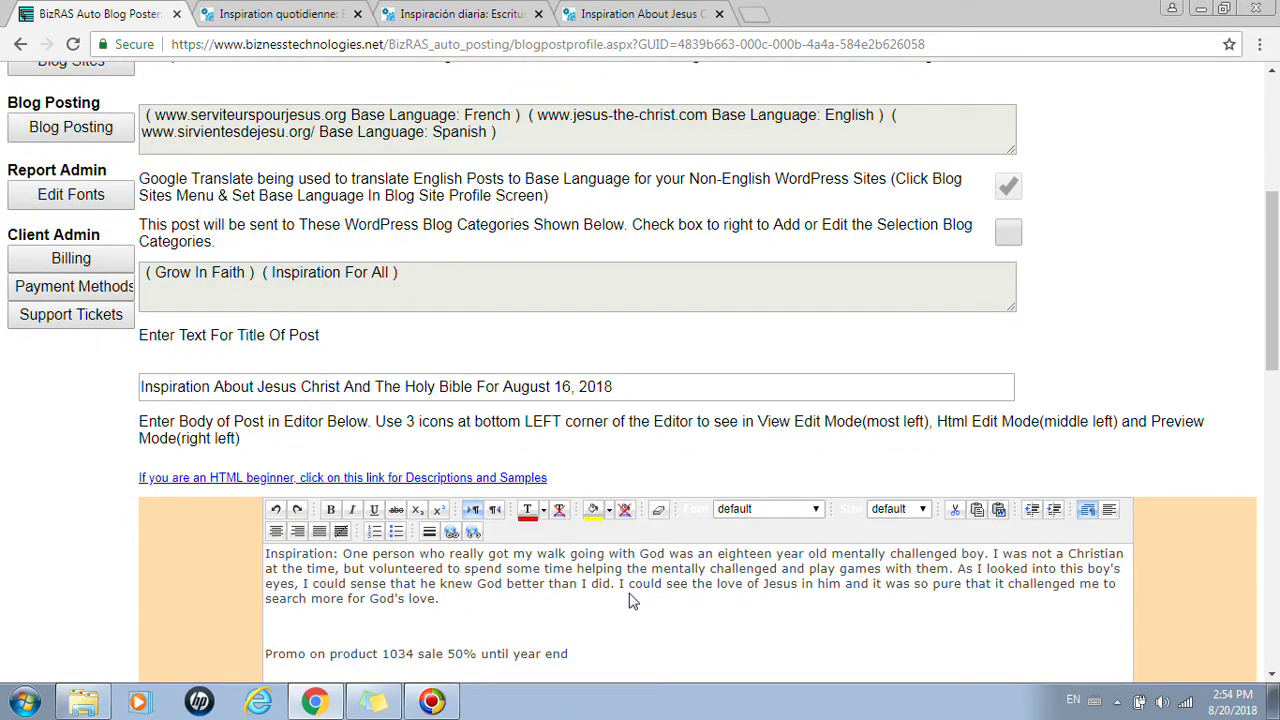
pyautogui.moveTo(624, 393); pyautogui.dragTo(70, 396)
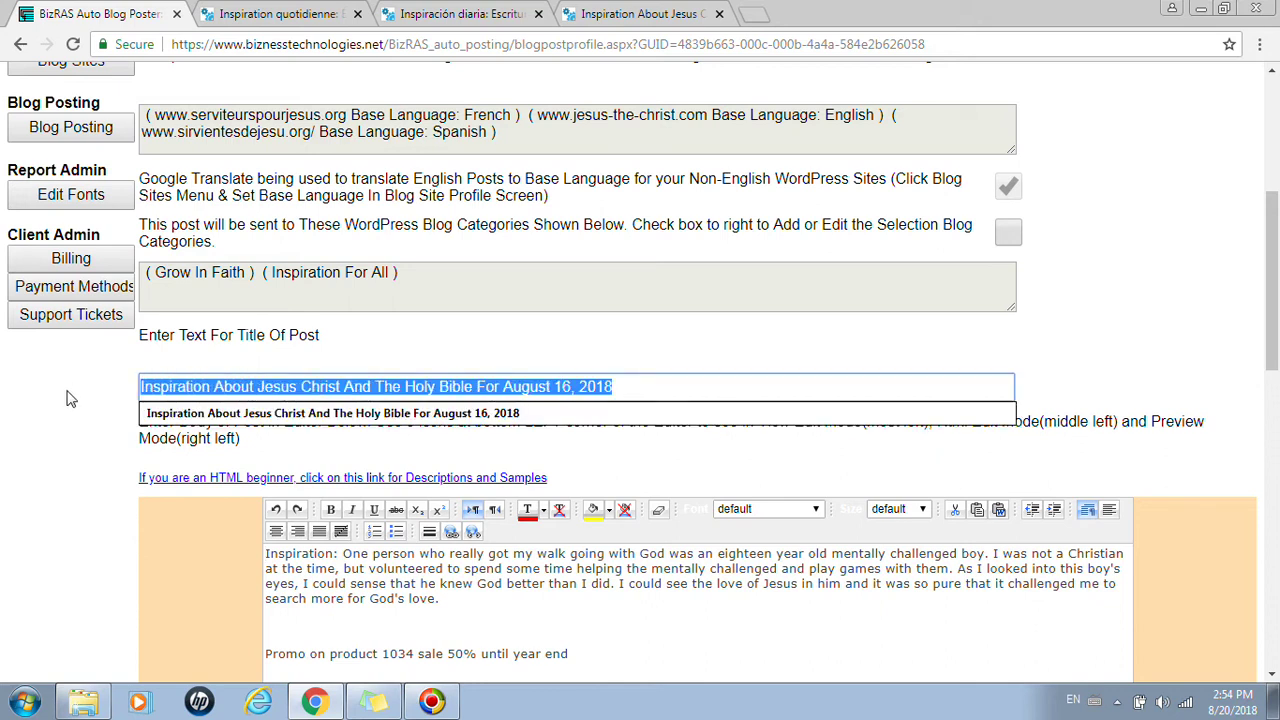
pyautogui.moveTo(400, 277); pyautogui.dragTo(165, 277)
pyautogui.scroll(-3, 560, 600)
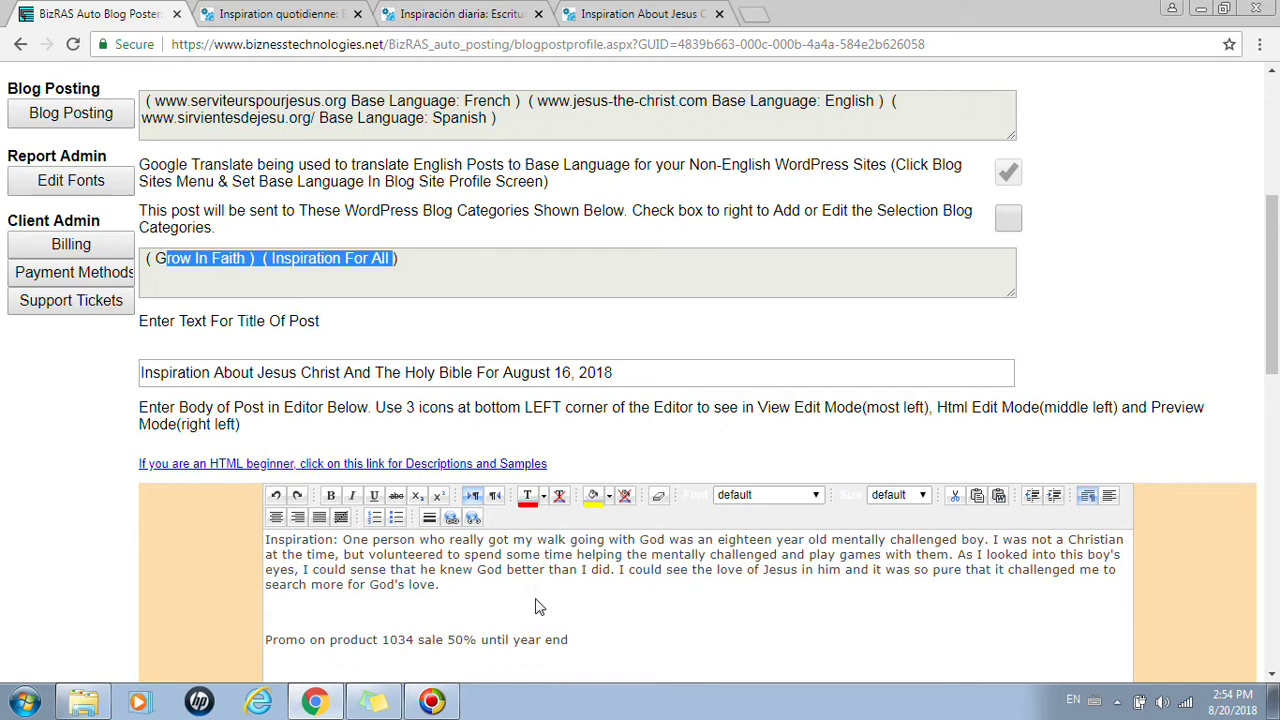
pyautogui.moveTo(590, 402); pyautogui.dragTo(251, 258)
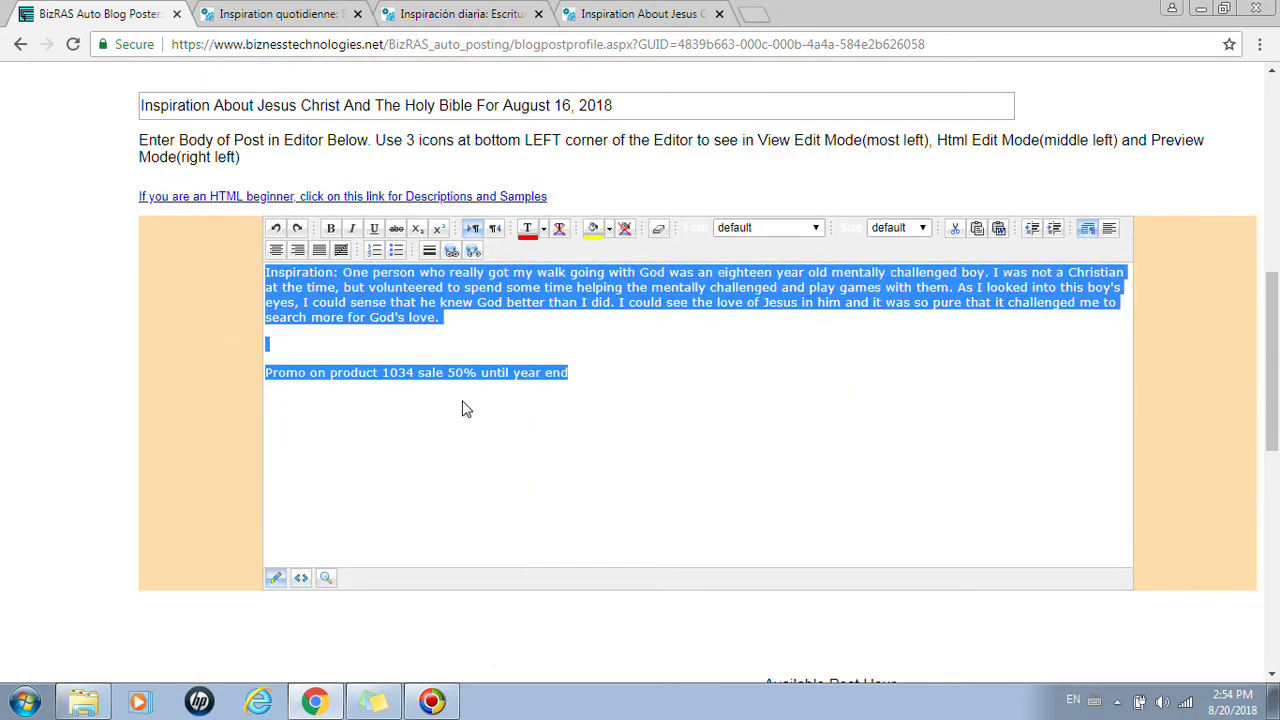
pyautogui.scroll(5, 460, 375)
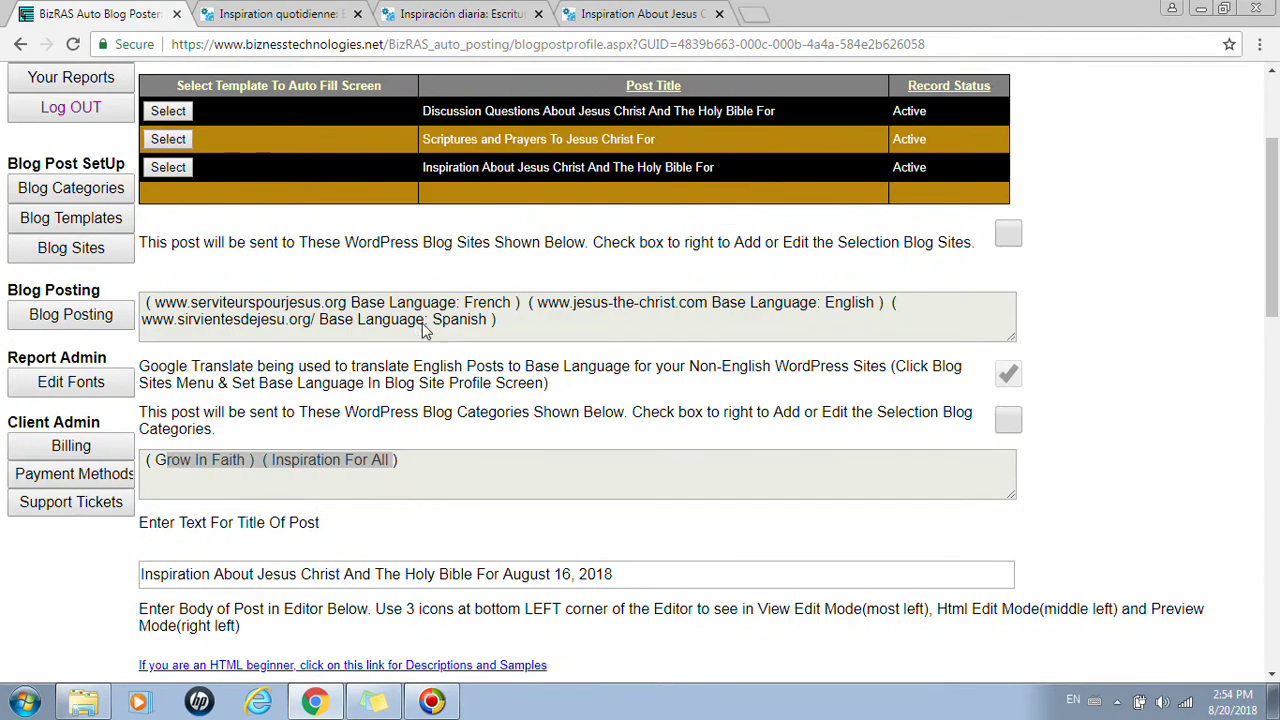
# Check the post's selected English, French and Spanish blog sites against the August 16, 2018 post published on each site.
pyautogui.moveTo(538, 306); pyautogui.dragTo(873, 310)
pyautogui.moveTo(511, 306); pyautogui.dragTo(177, 306)
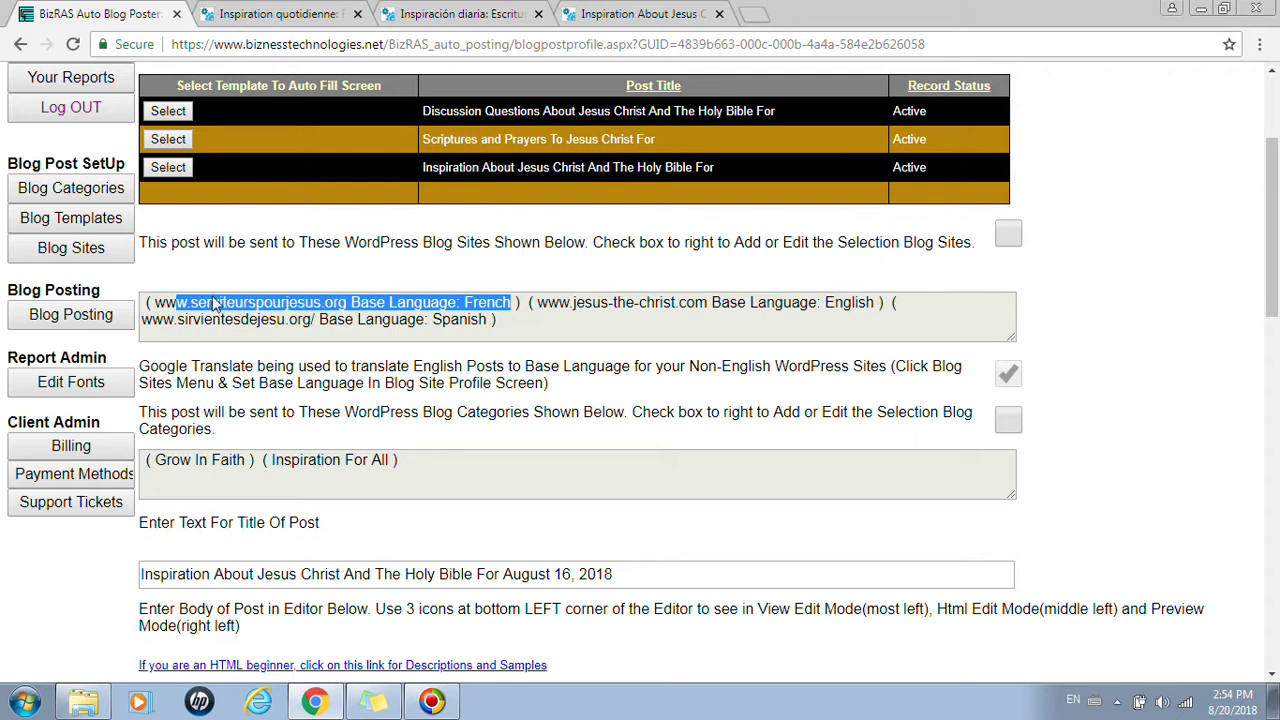
pyautogui.moveTo(490, 320); pyautogui.dragTo(213, 321)
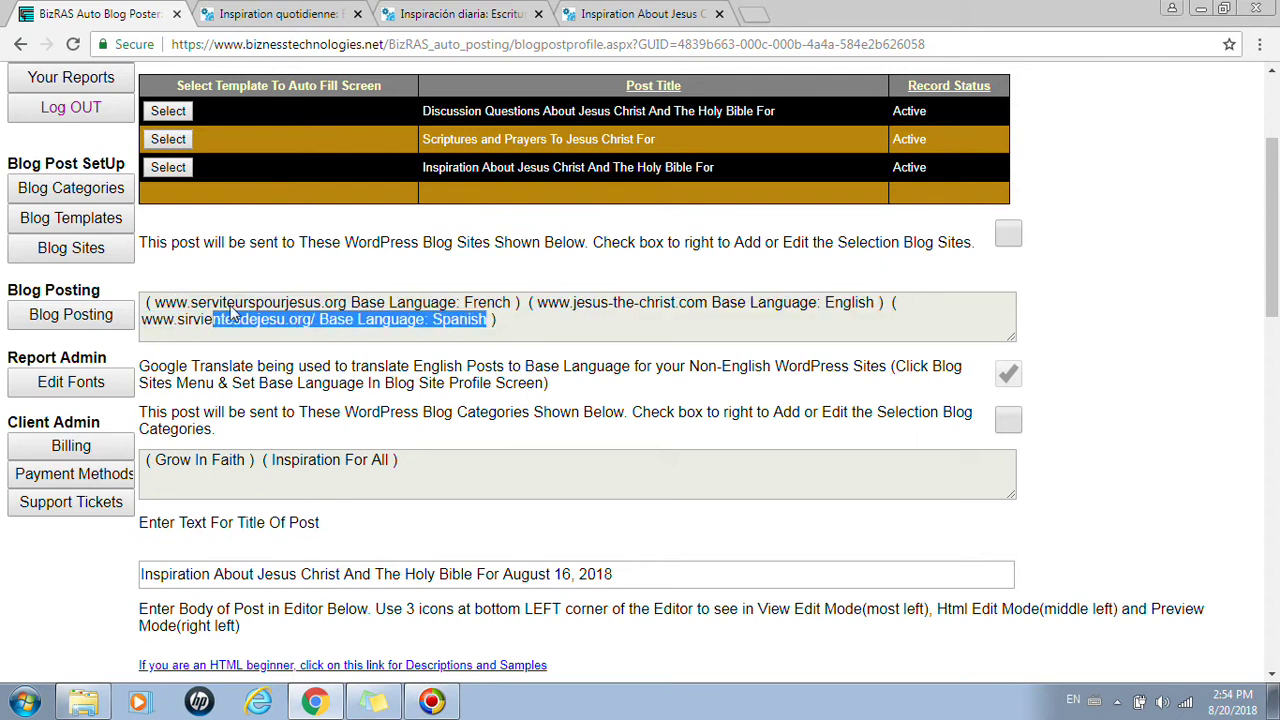
pyautogui.click(636, 16)
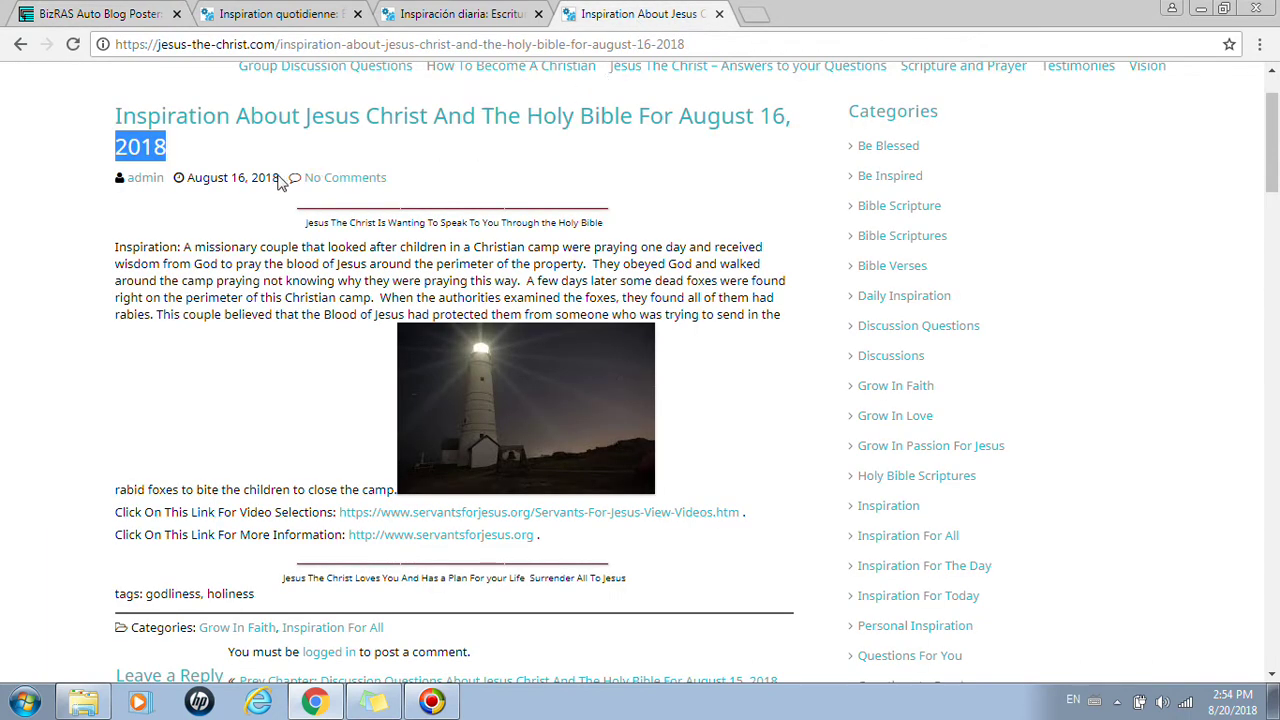
pyautogui.click(452, 16)
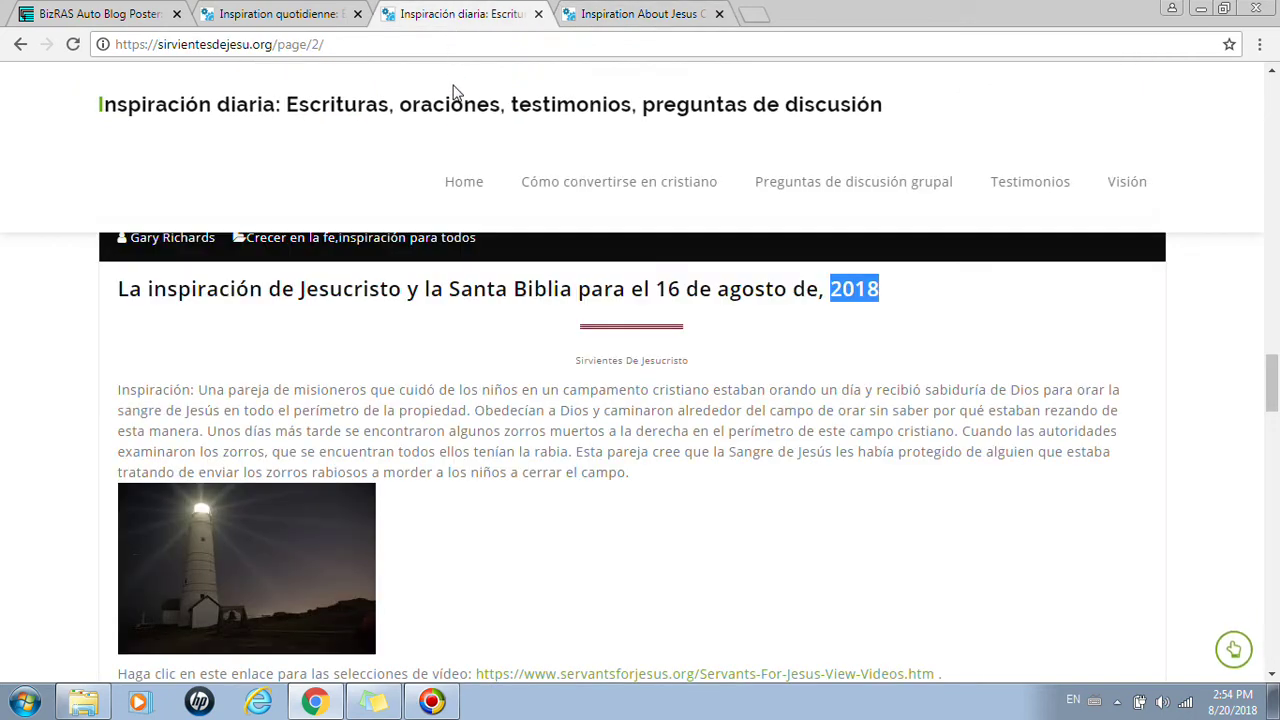
pyautogui.click(293, 18)
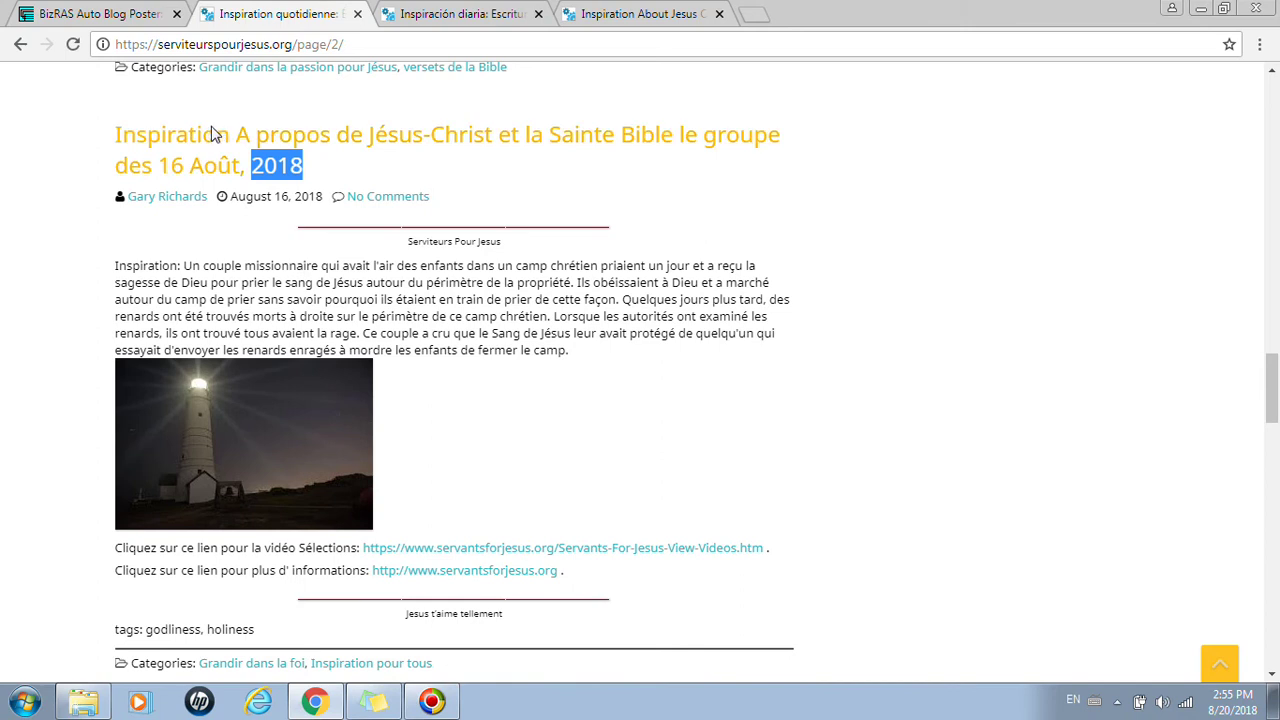
pyautogui.click(97, 18)
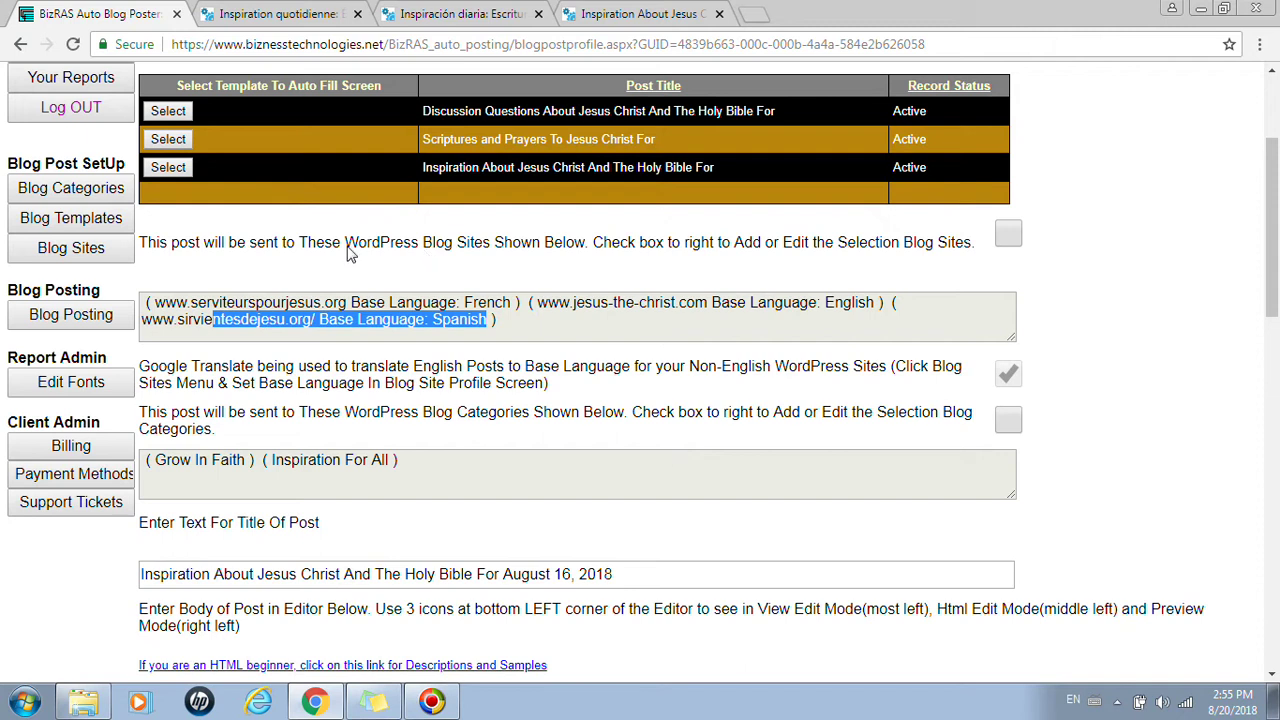
pyautogui.click(288, 250)
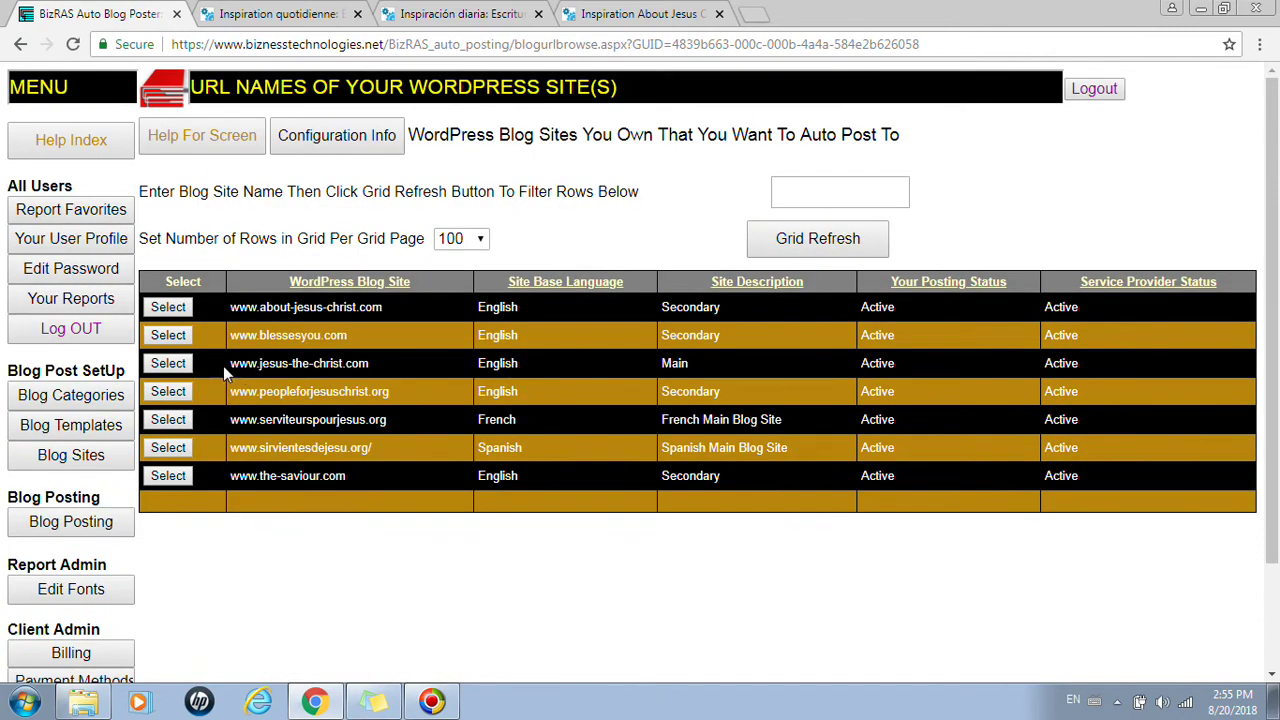
pyautogui.click(166, 336)
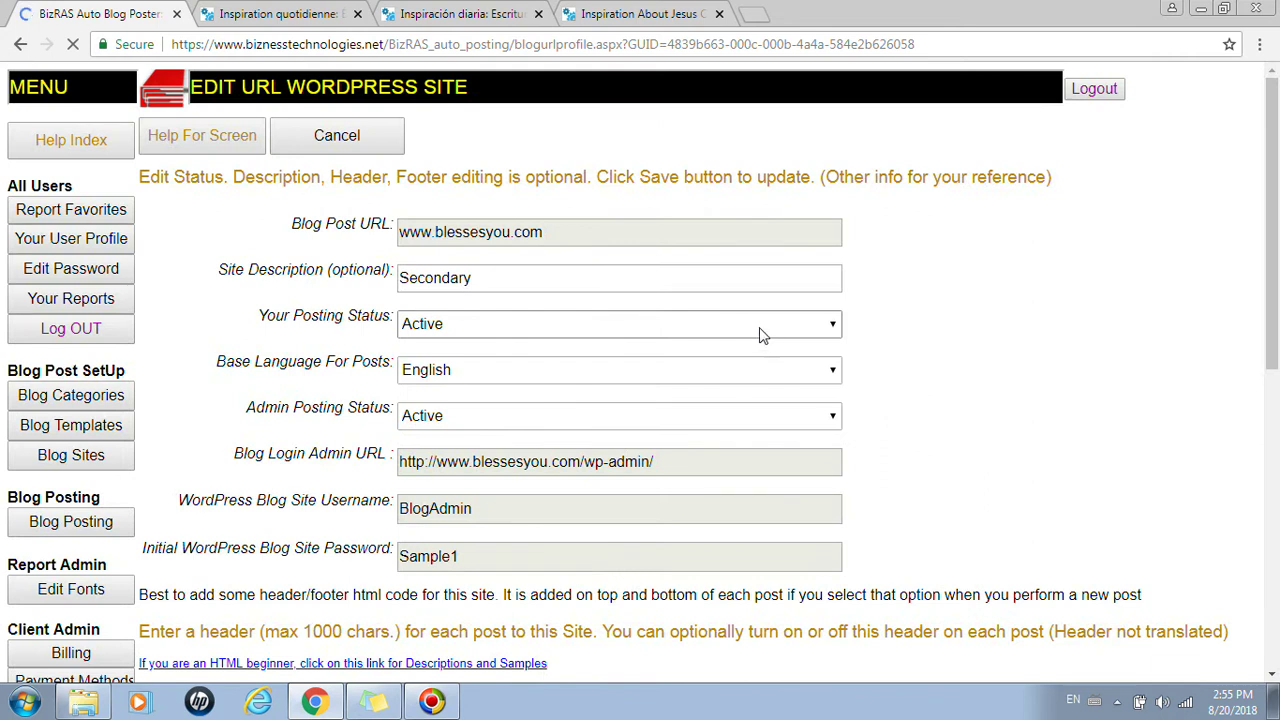
pyautogui.click(834, 369)
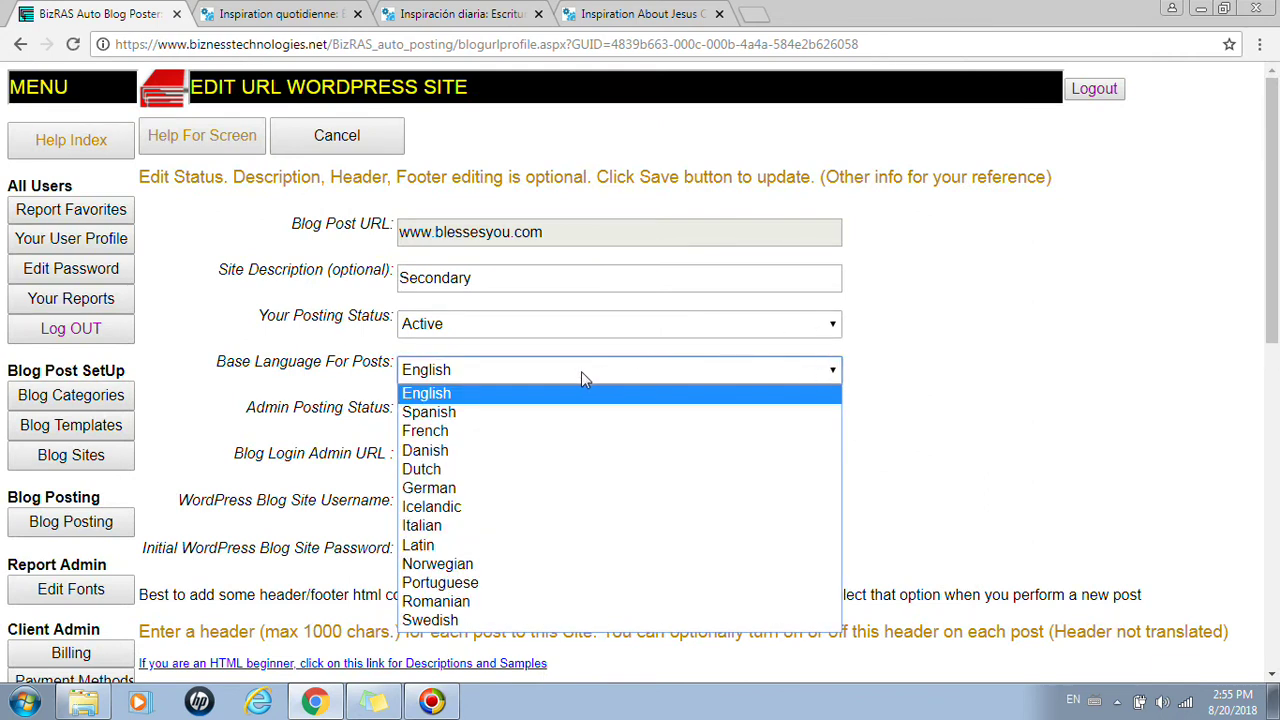
pyautogui.click(444, 411)
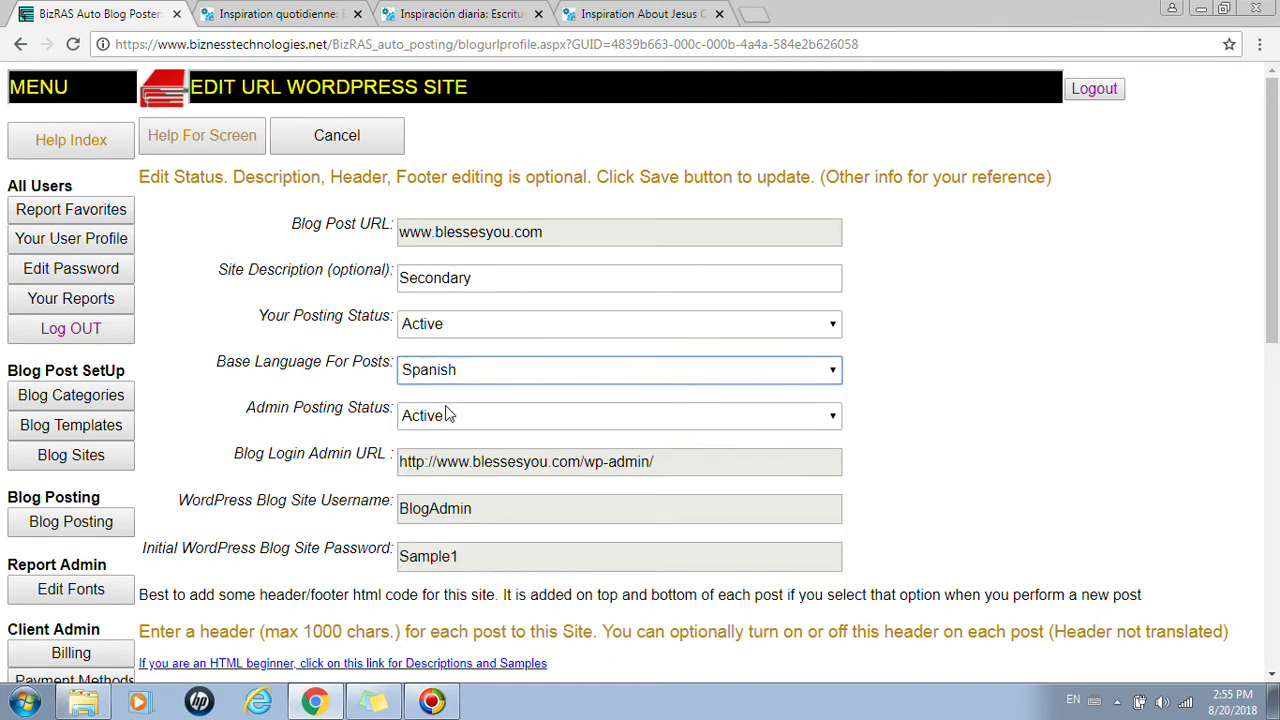
pyautogui.click(830, 372)
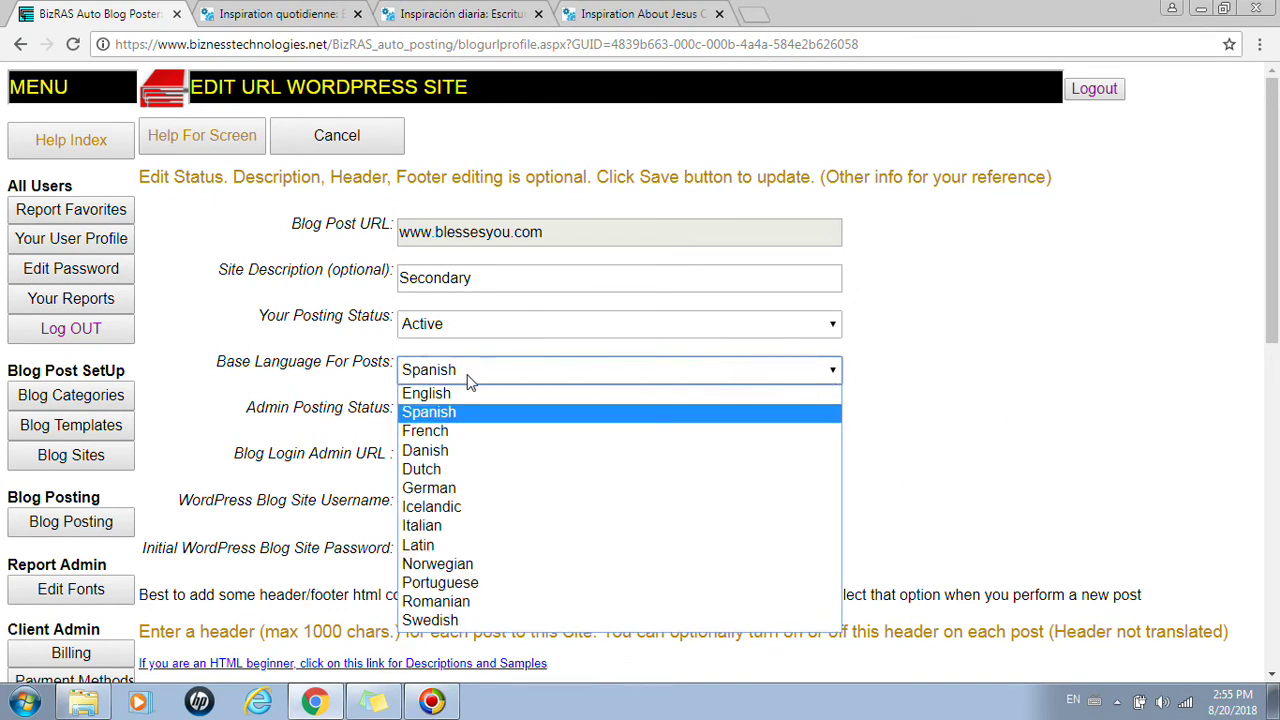
pyautogui.press('Escape')
pyautogui.press('Down')
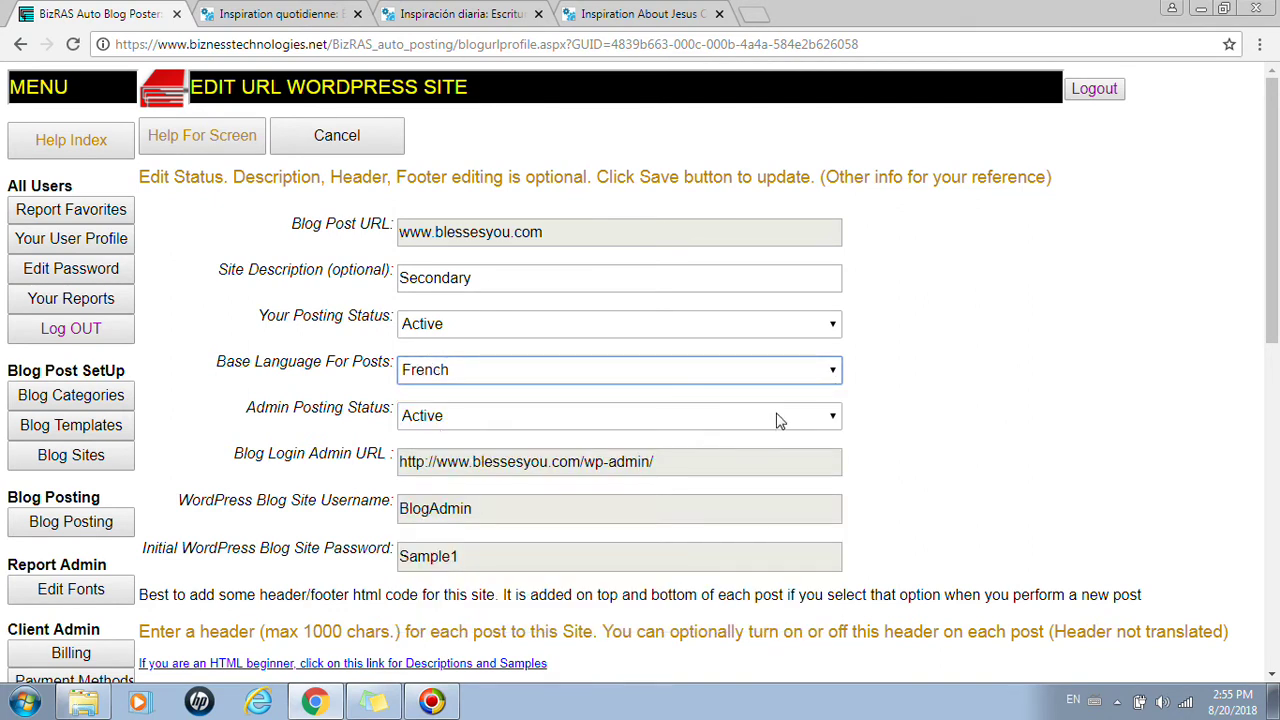
pyautogui.click(828, 373)
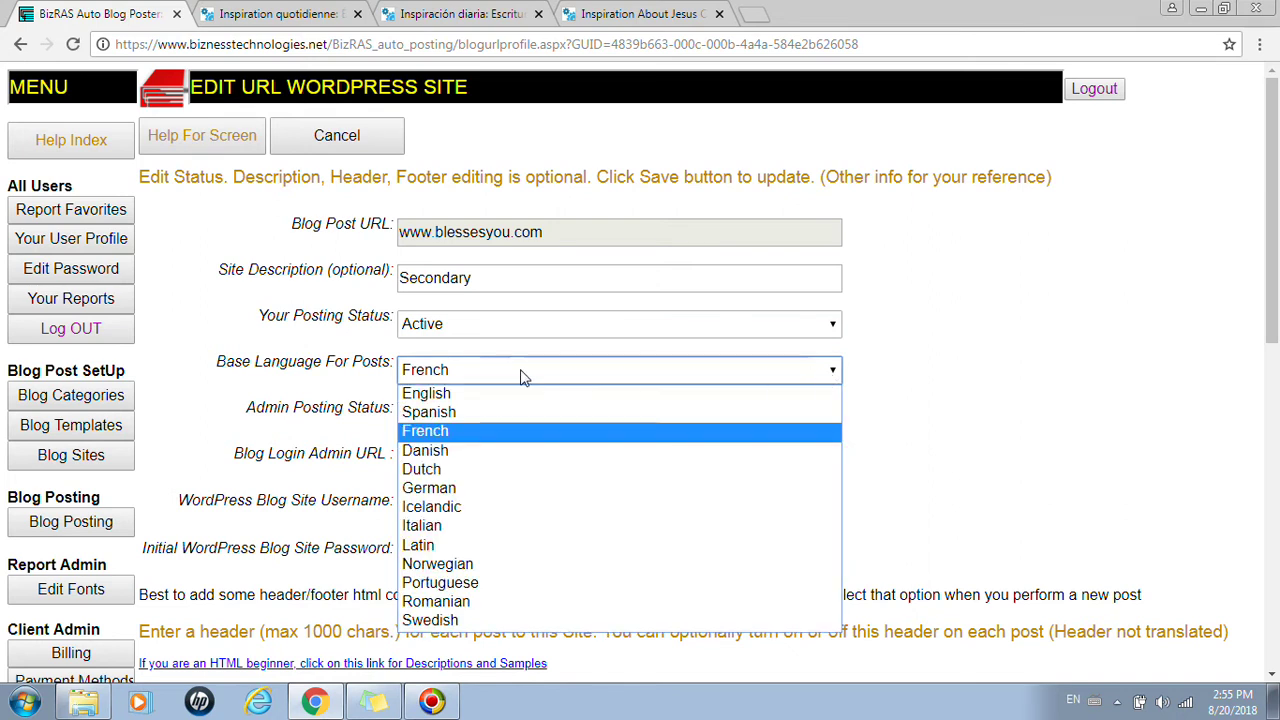
pyautogui.click(440, 400)
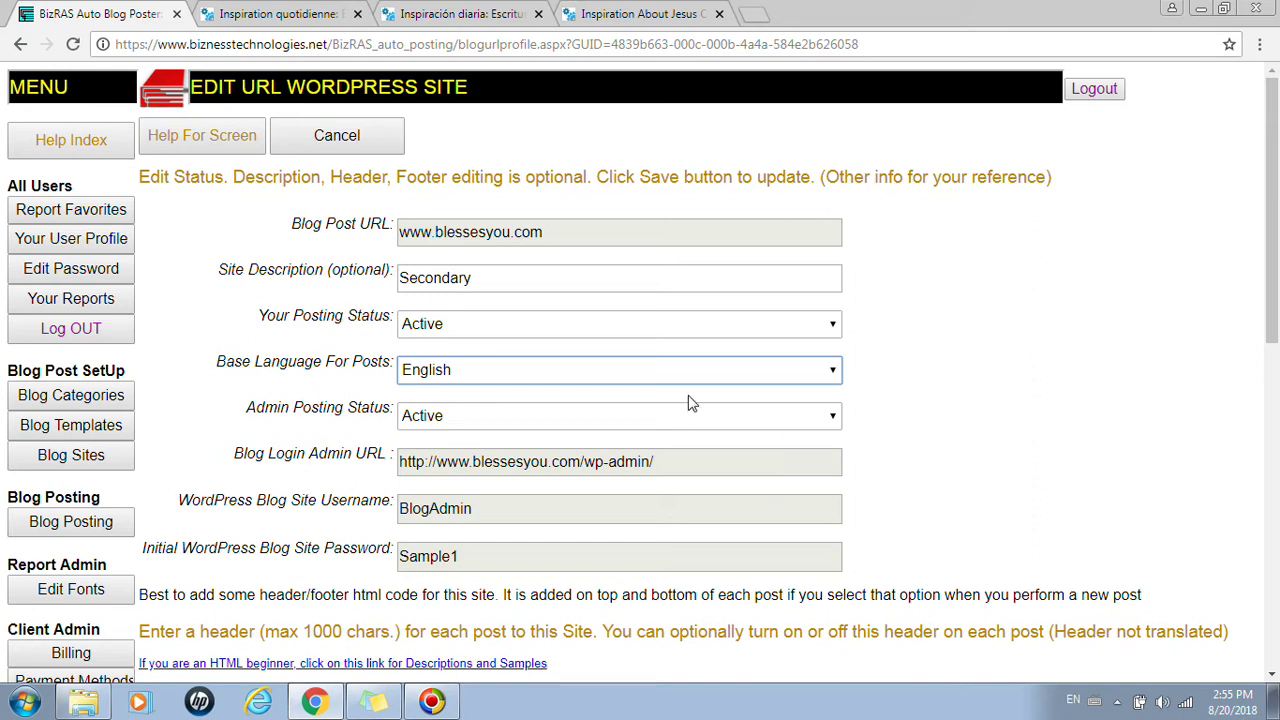
pyautogui.click(360, 141)
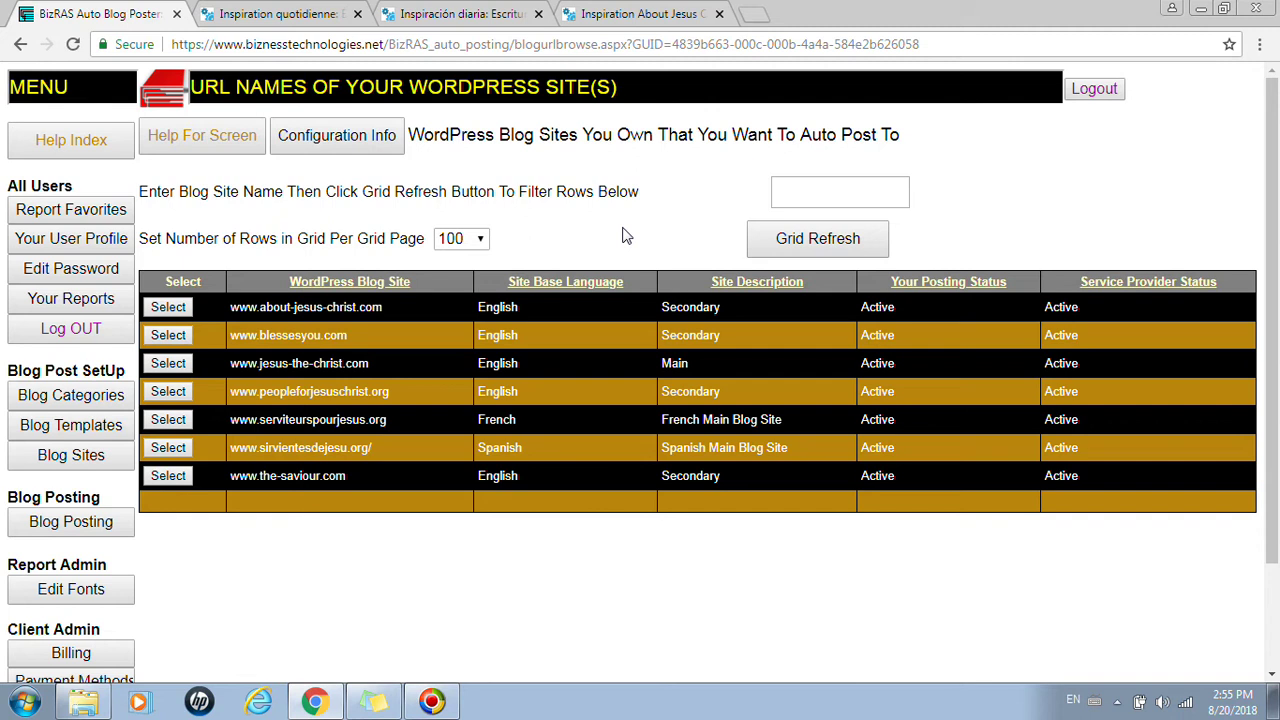
# Search the web for "google translate" in a new browser tab.
pyautogui.click(754, 13)
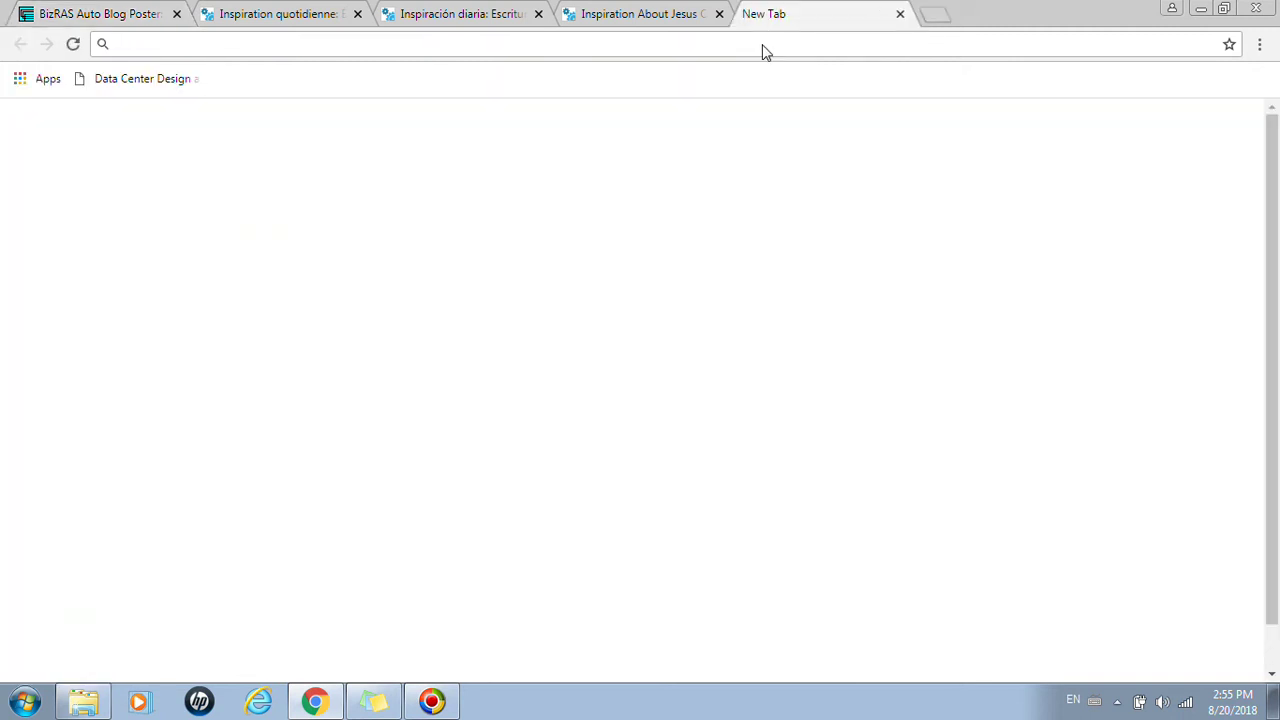
pyautogui.write('g')
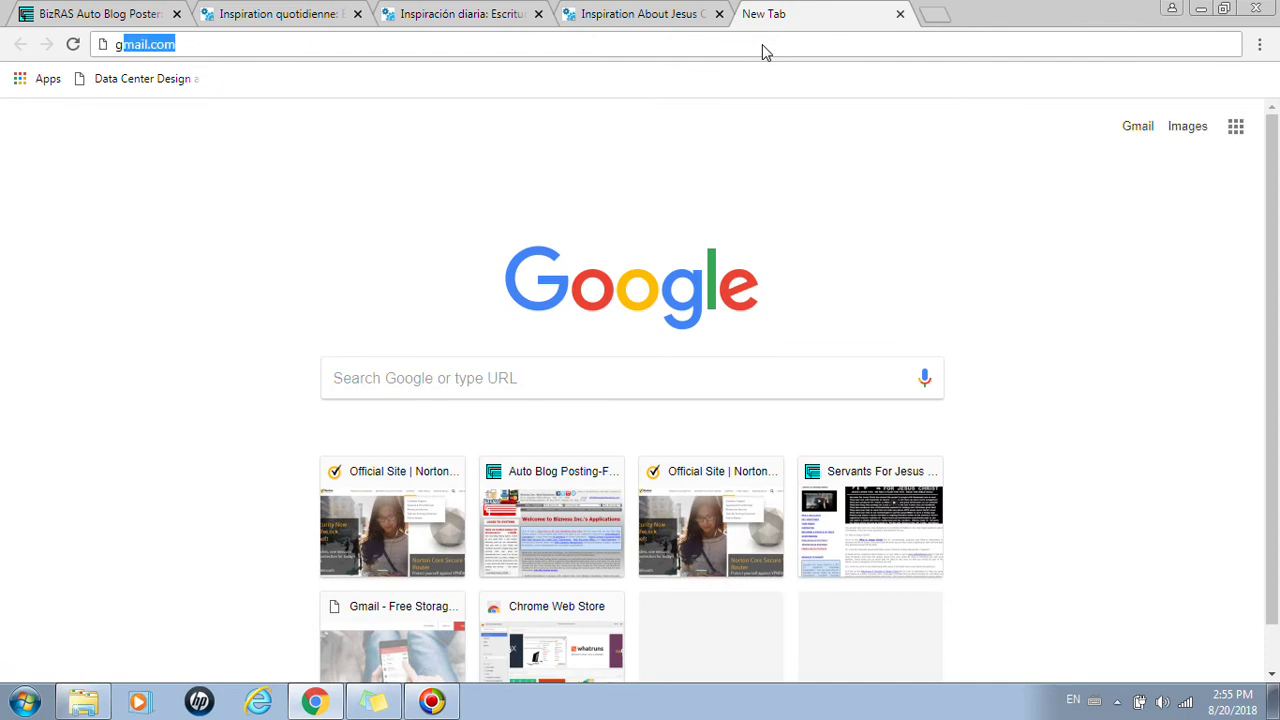
pyautogui.write('oo')
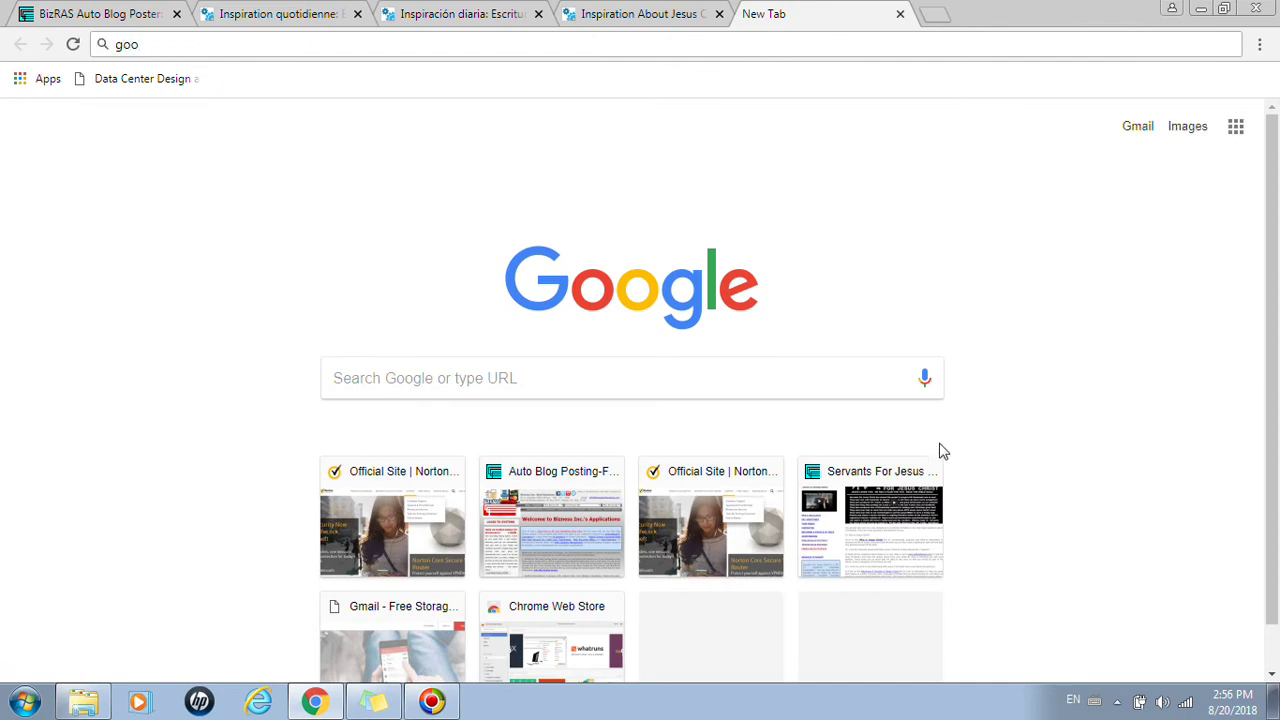
pyautogui.click(660, 392)
pyautogui.write('google t')
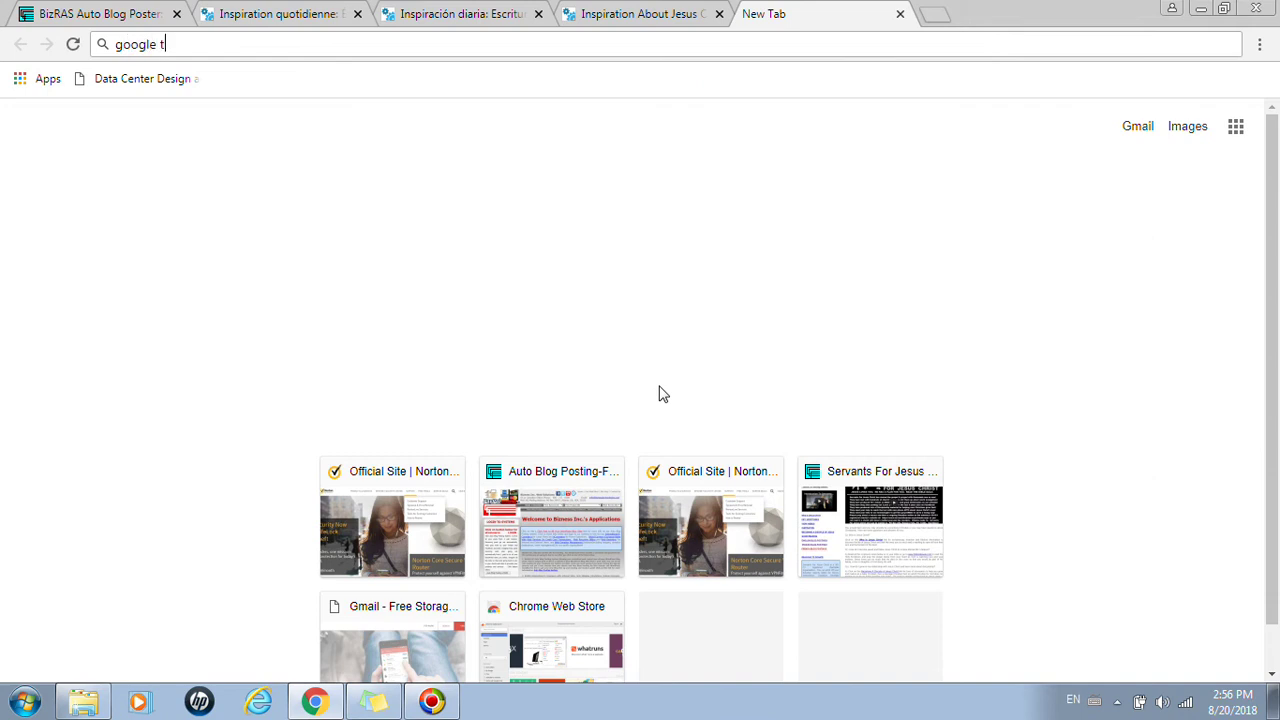
pyautogui.write('ranslate')
pyautogui.press('Return')
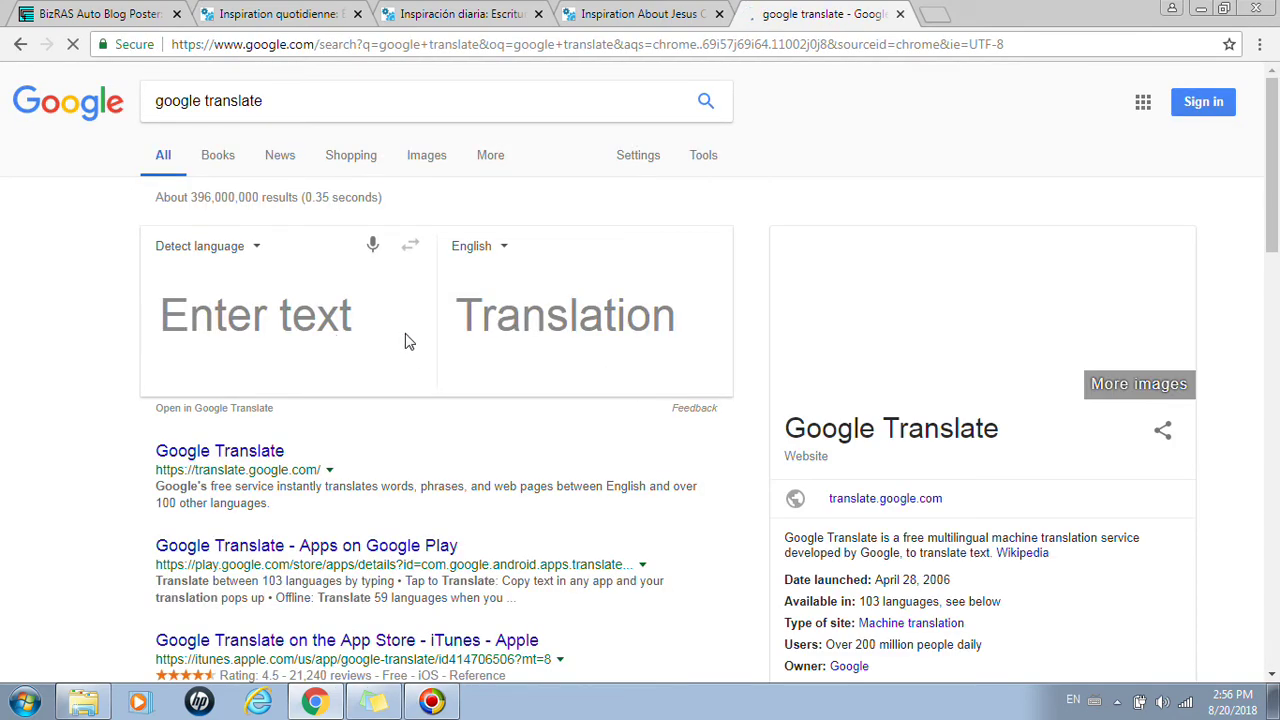
# Enter "Hello how are you" as the source text in the Google translation box.
pyautogui.click(343, 336)
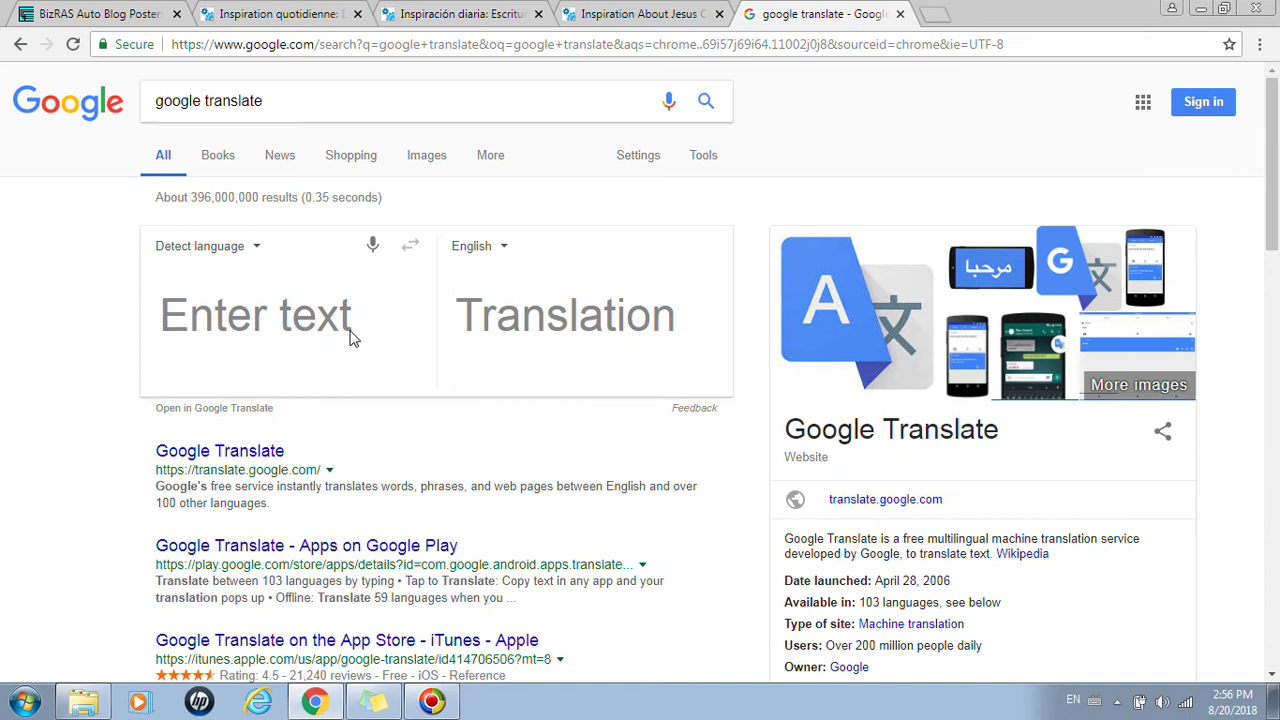
pyautogui.write('H')
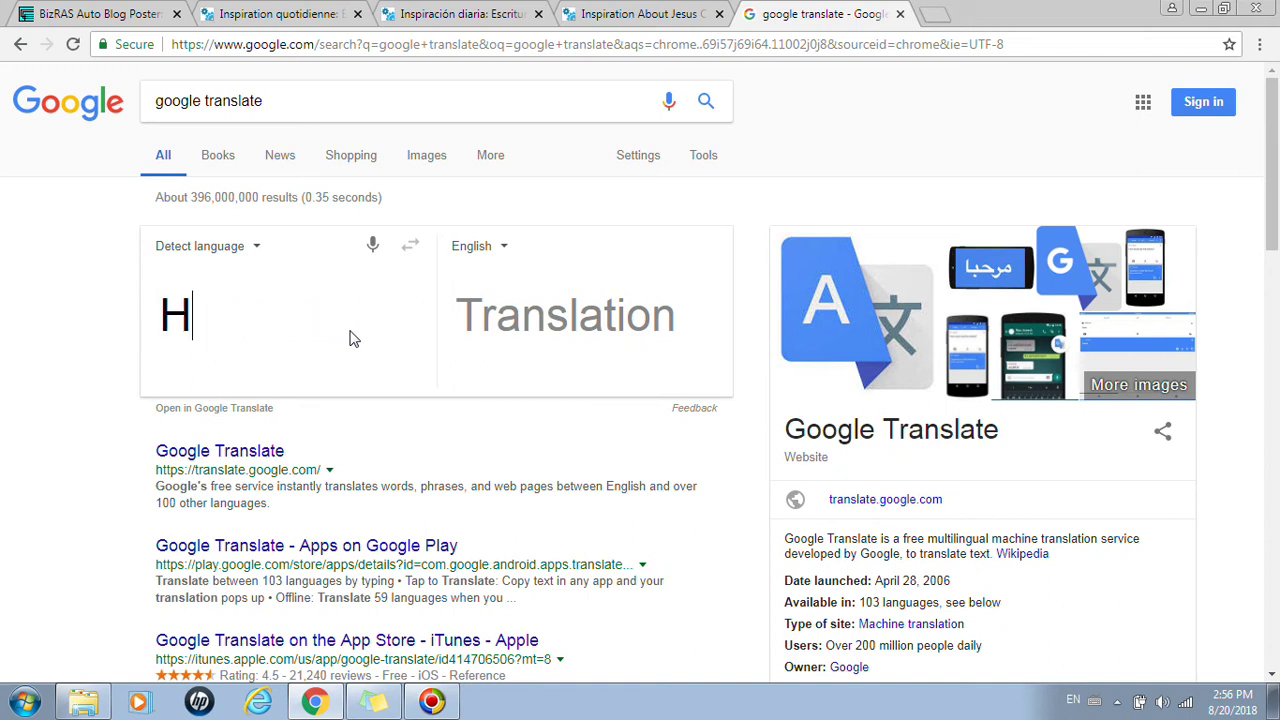
pyautogui.write('ello ')
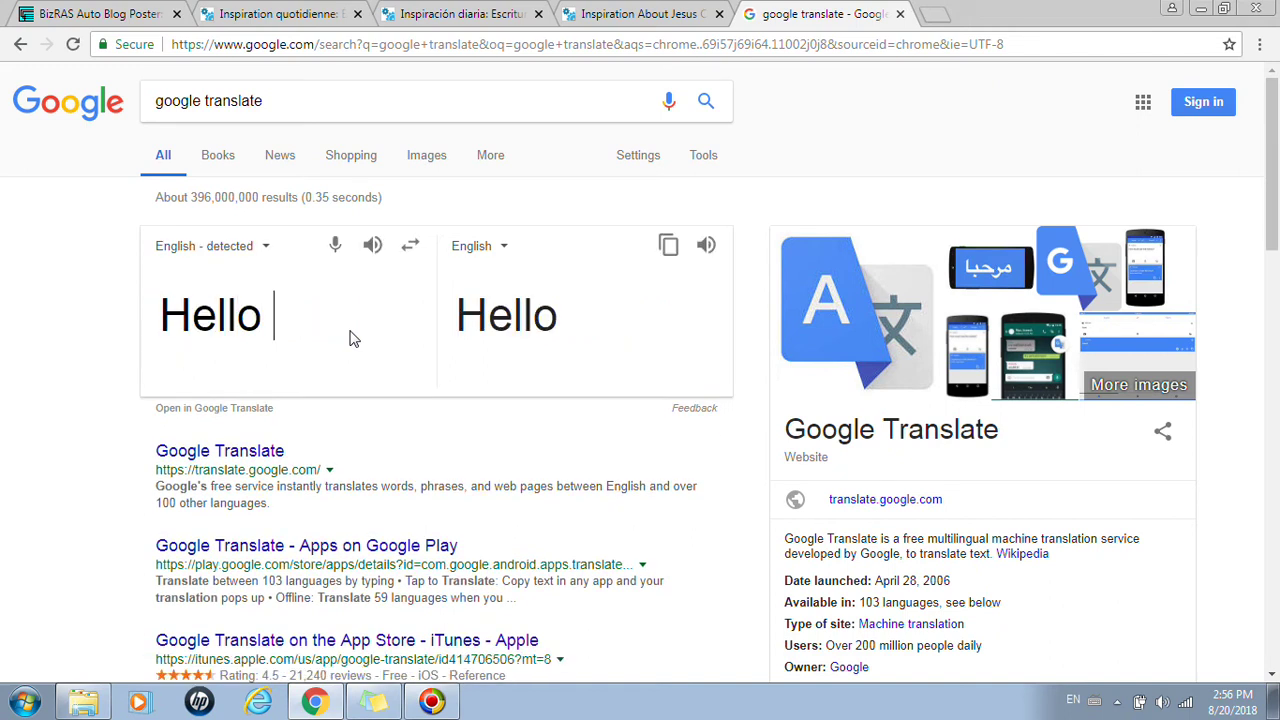
pyautogui.write('how are you')
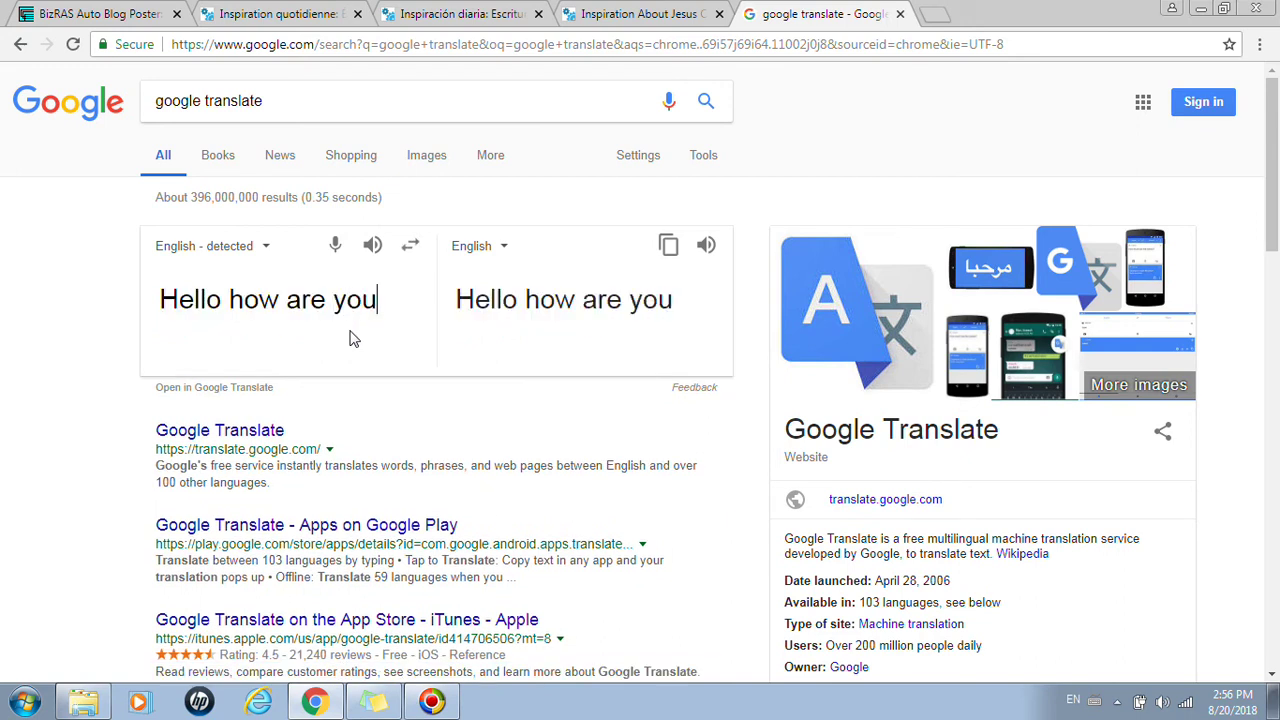
# Set the translation's target language to Danish, and change it to French.
pyautogui.click(503, 250)
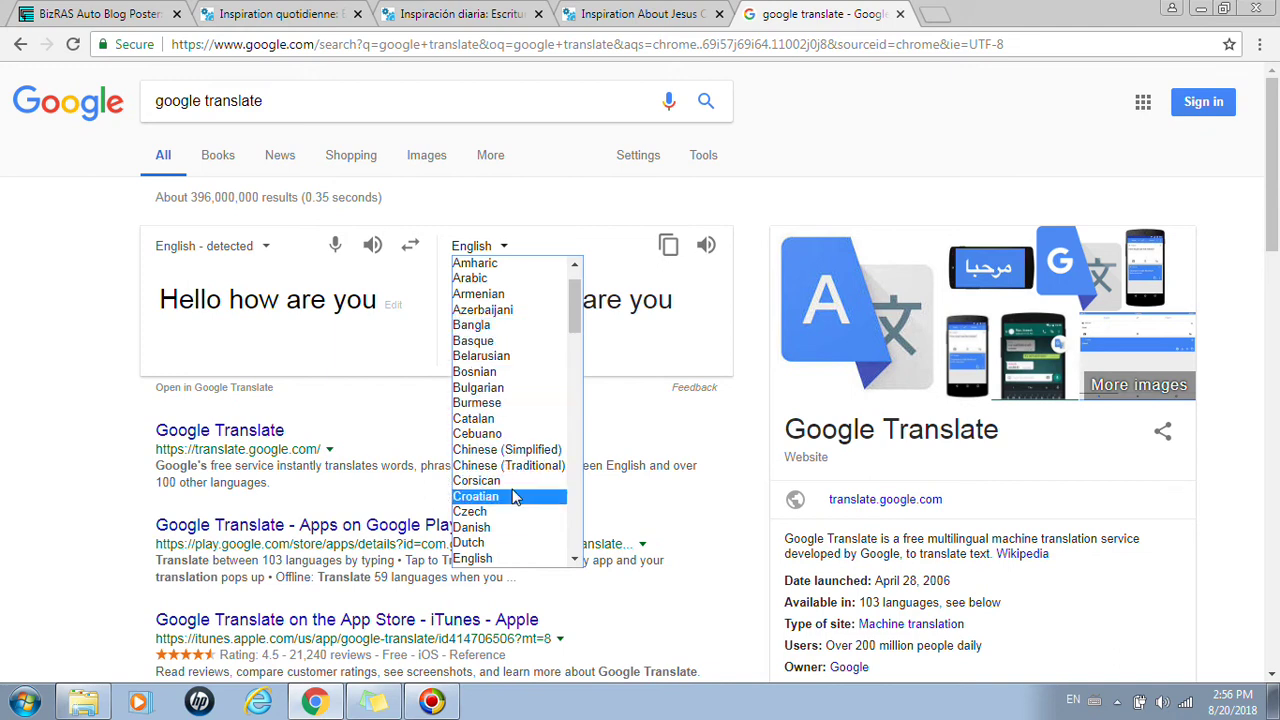
pyautogui.click(492, 530)
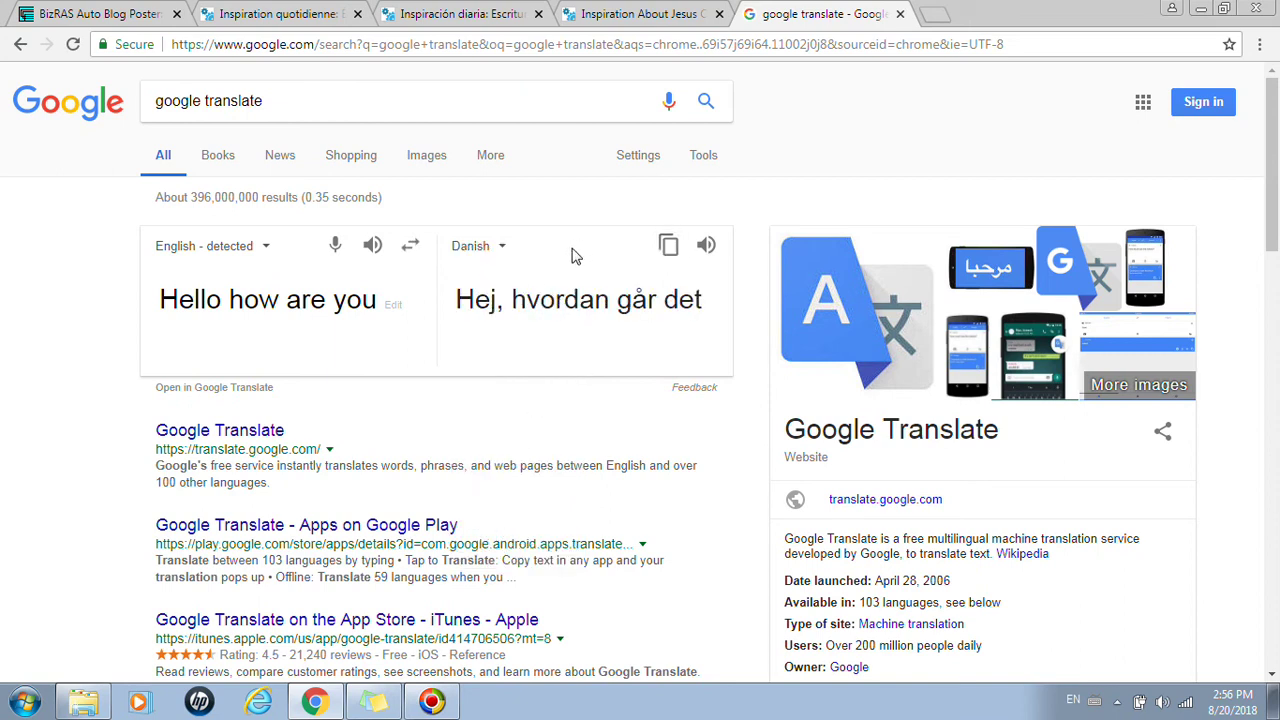
pyautogui.click(503, 248)
pyautogui.moveTo(574, 311); pyautogui.dragTo(576, 357)
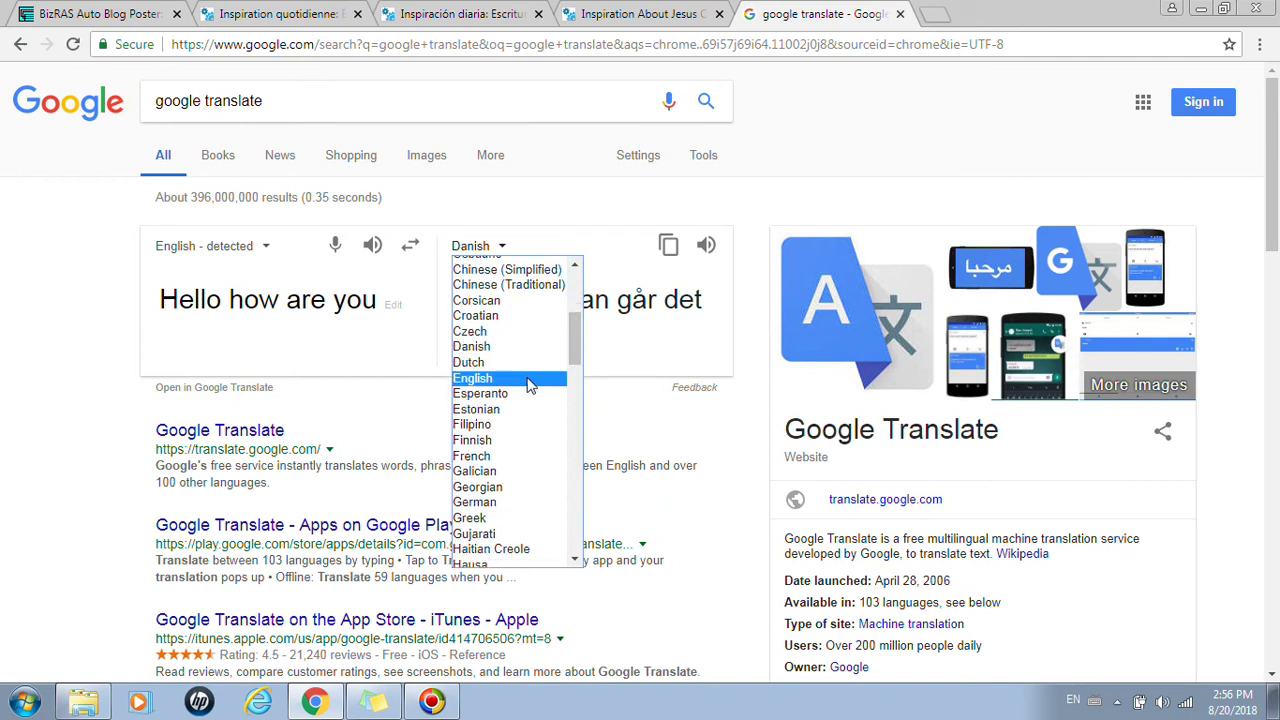
pyautogui.click(486, 457)
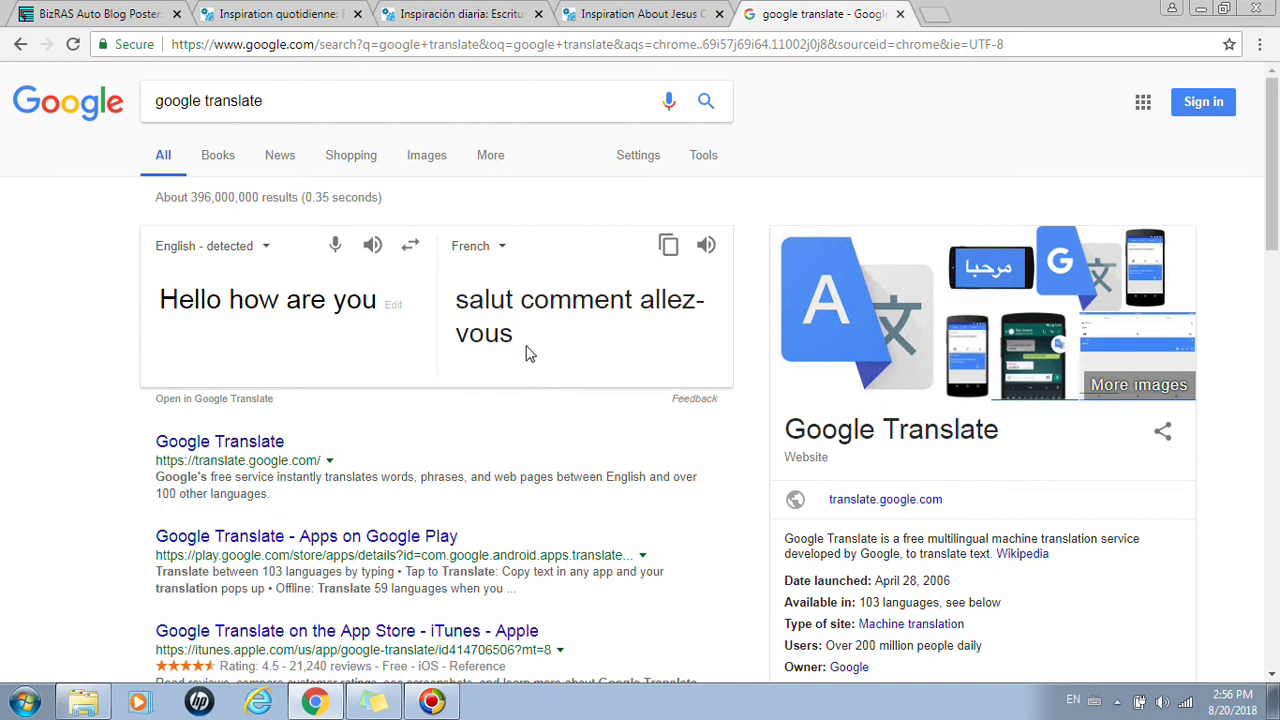
# Set the translation's target language to Spanish and compare the translated phrase with the English source text.
pyautogui.click(502, 248)
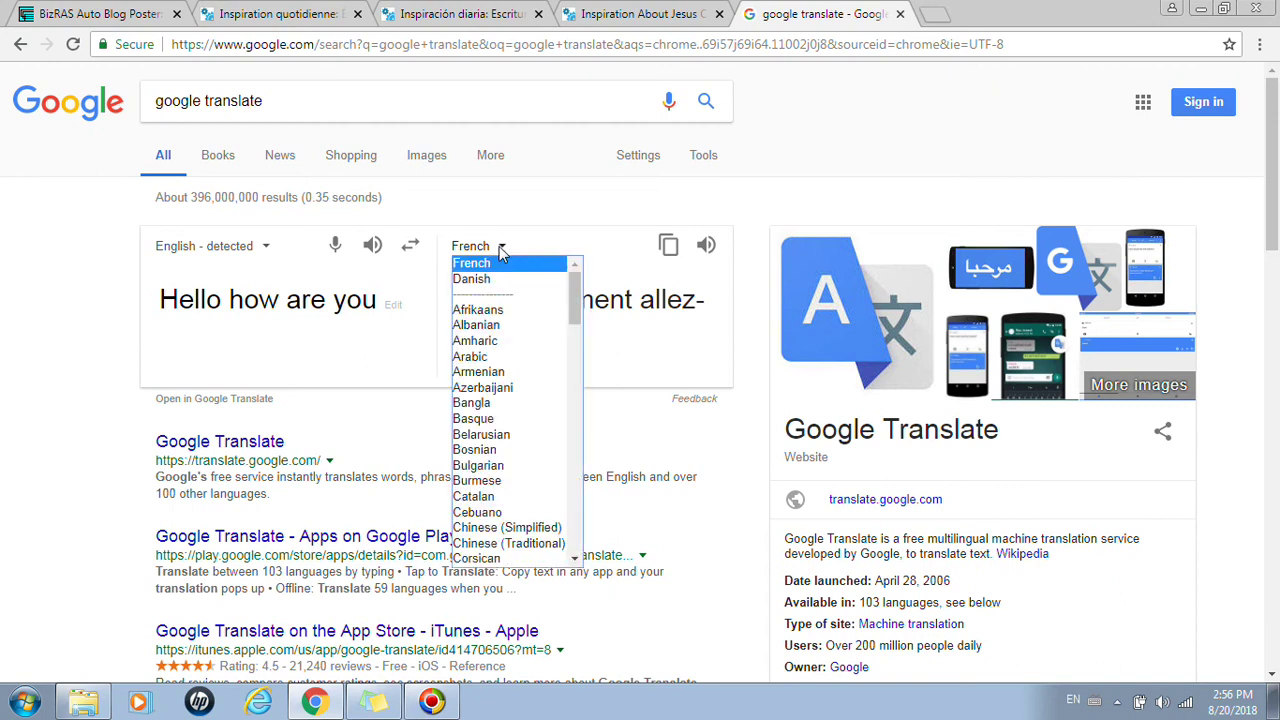
pyautogui.moveTo(575, 298); pyautogui.dragTo(590, 494)
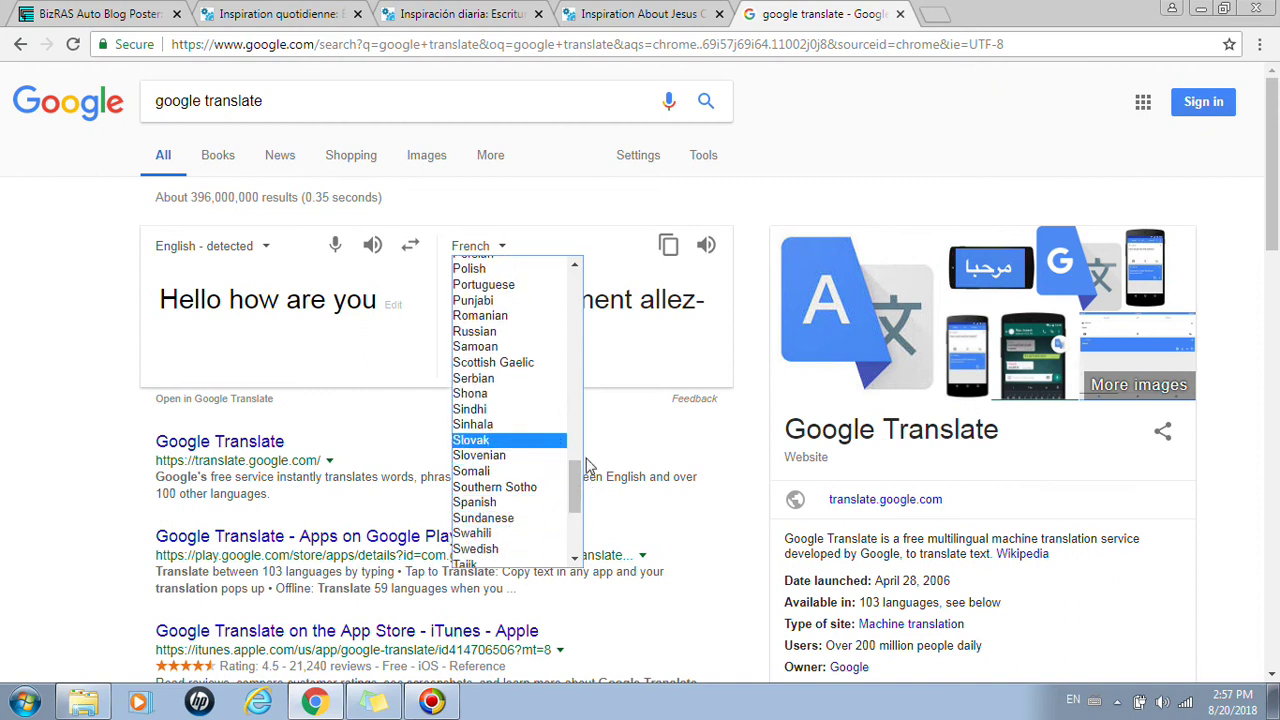
pyautogui.moveTo(586, 493); pyautogui.dragTo(578, 507)
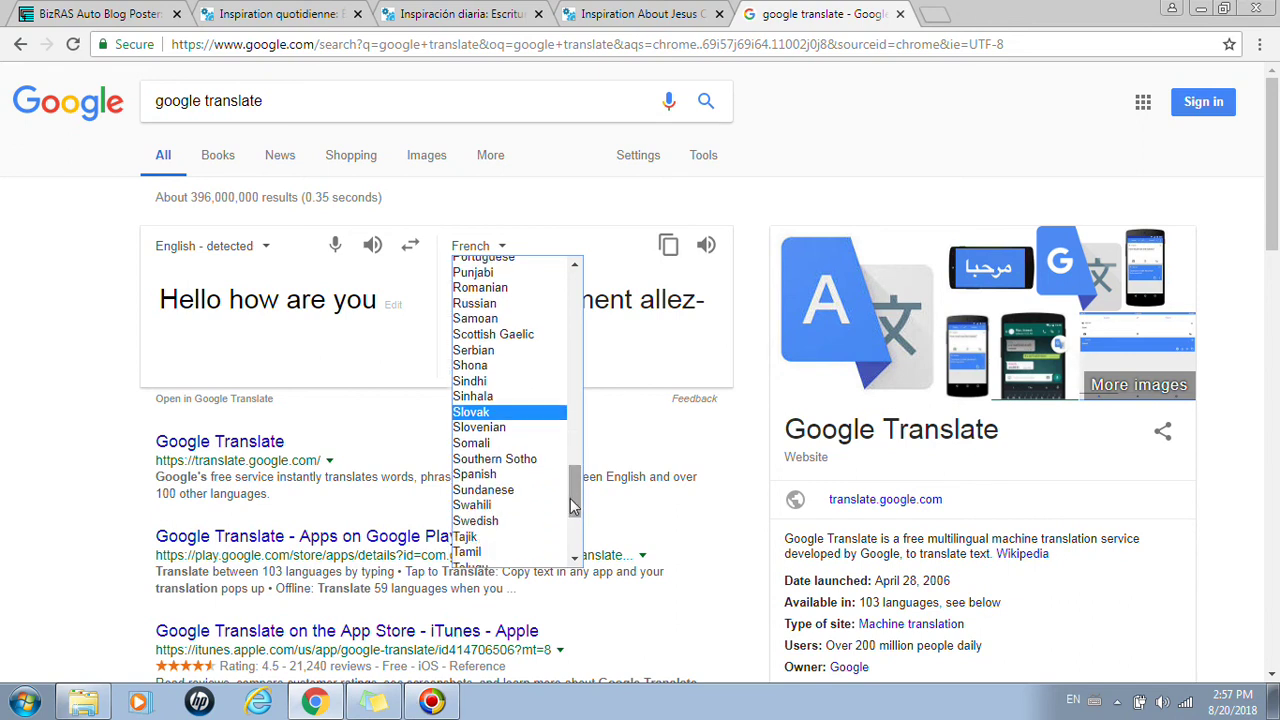
pyautogui.click(516, 478)
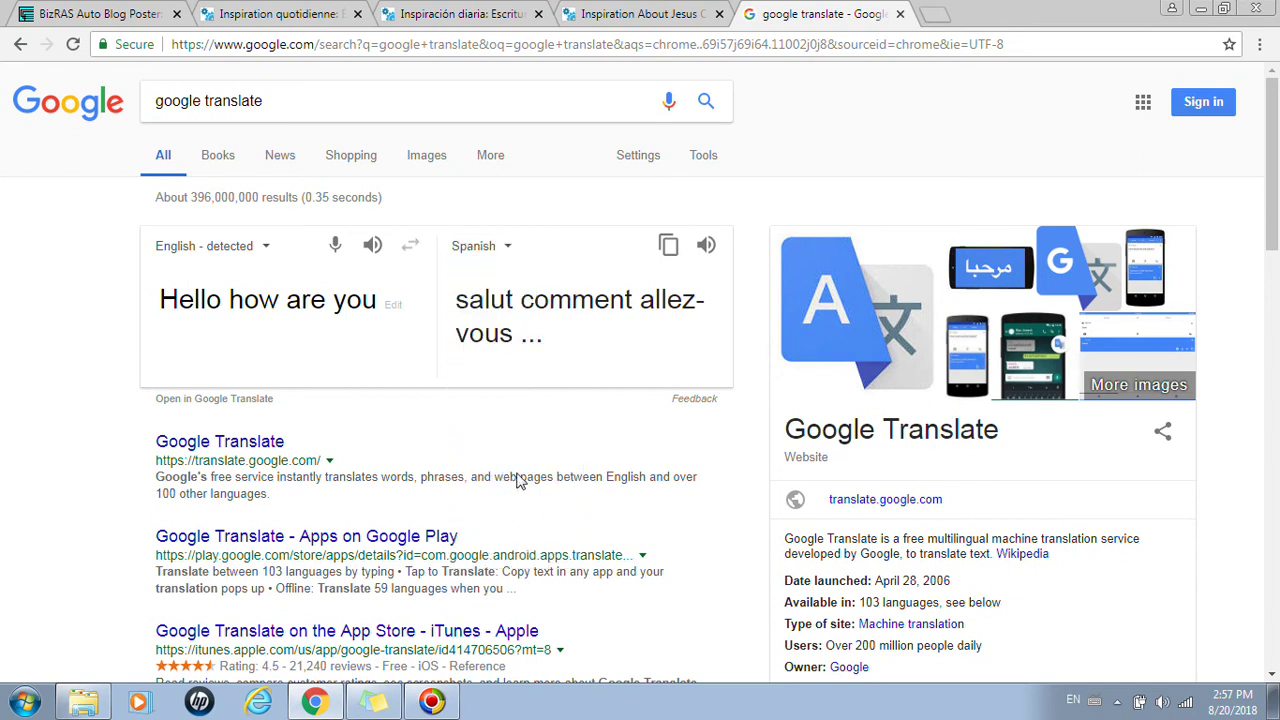
pyautogui.tripleClick(226, 307)
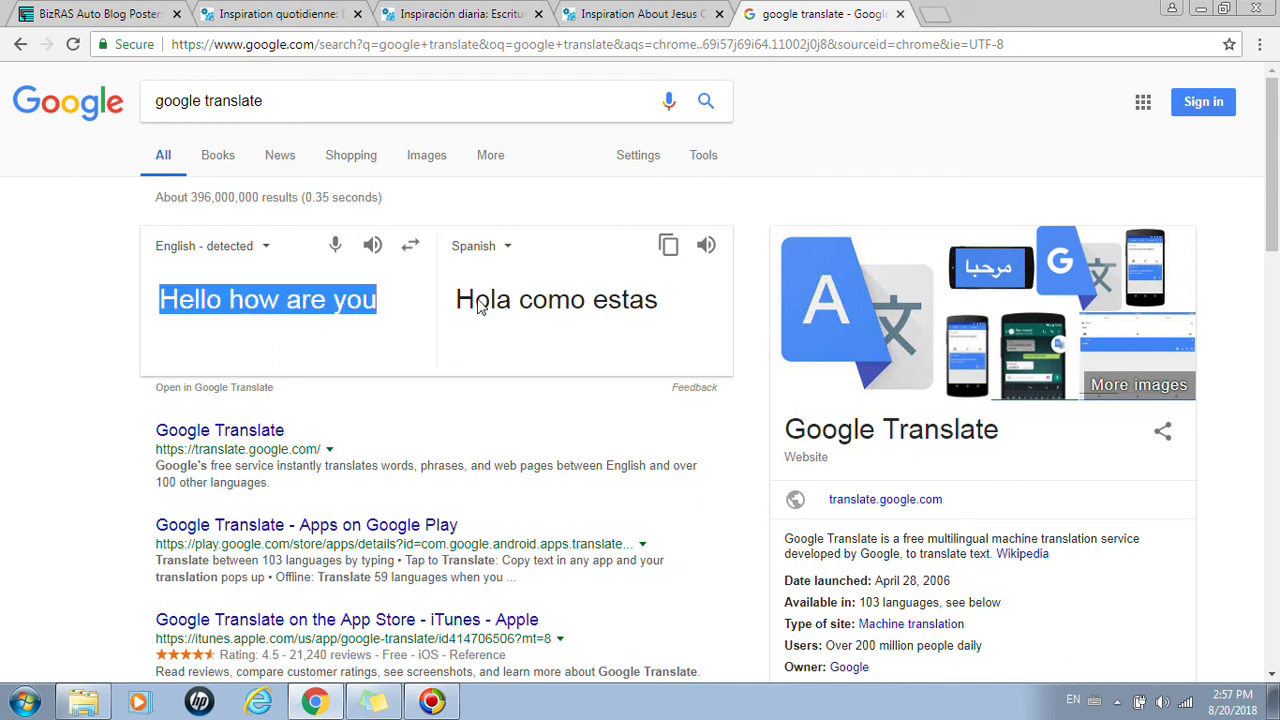
pyautogui.moveTo(474, 300); pyautogui.dragTo(570, 303)
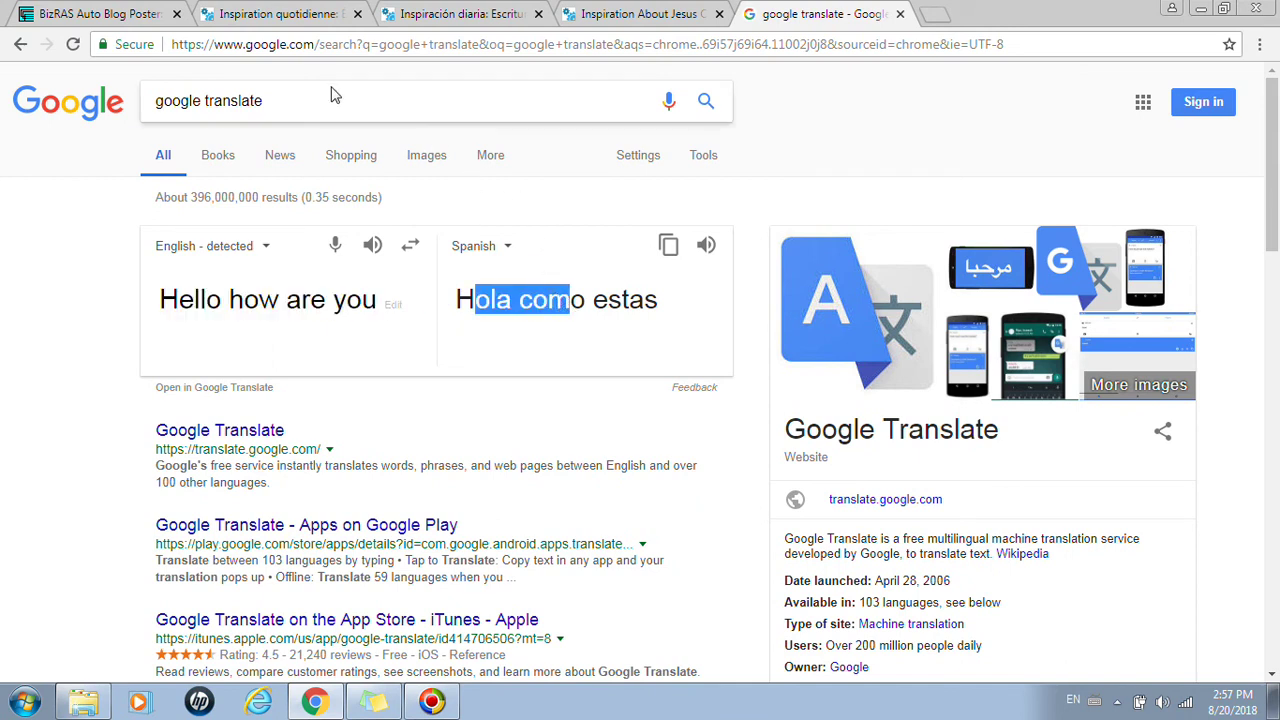
# Return to the BizRAS poster and review the listed WordPress blog sites and their base languages.
pyautogui.click(100, 18)
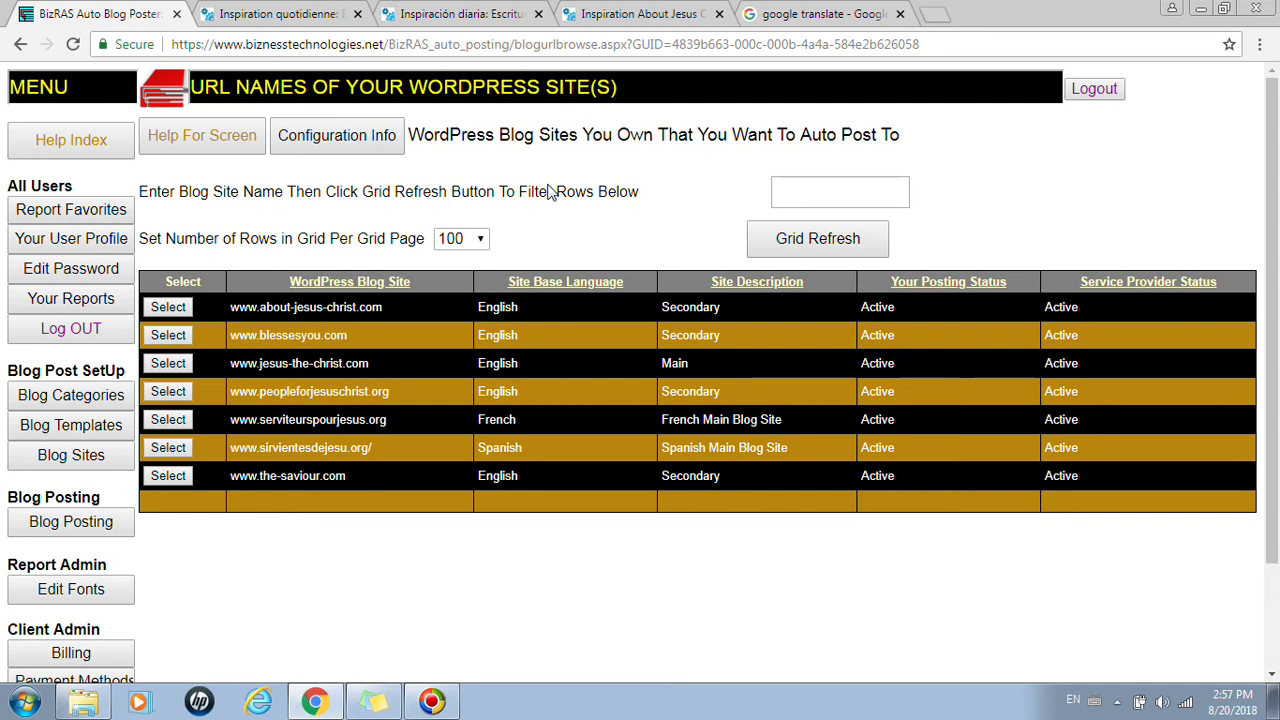
pyautogui.moveTo(292, 308); pyautogui.dragTo(345, 307)
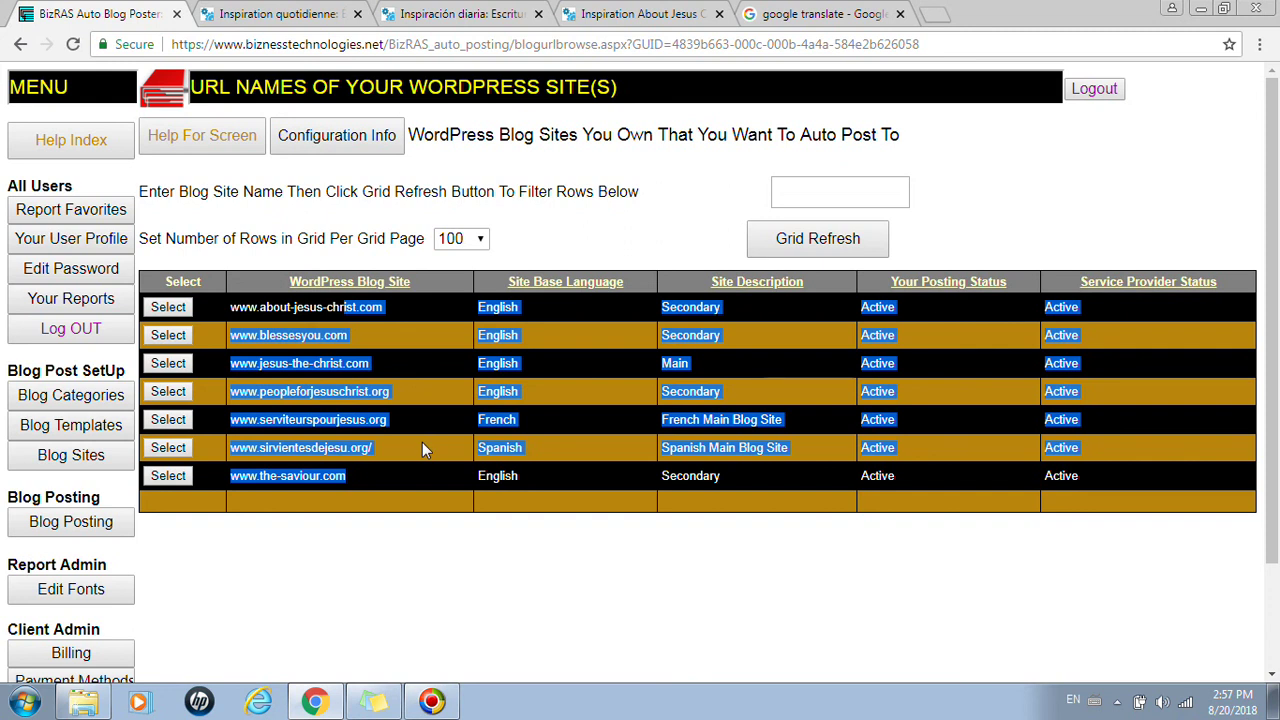
pyautogui.moveTo(352, 475); pyautogui.dragTo(323, 316)
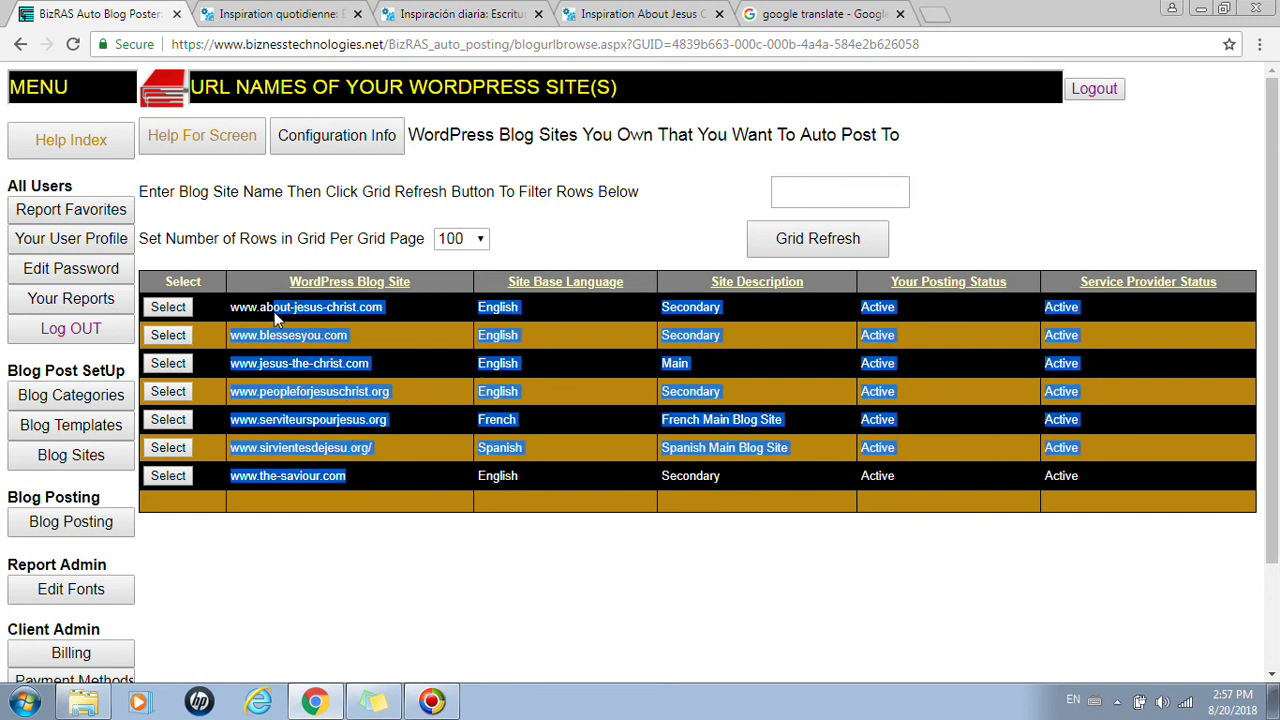